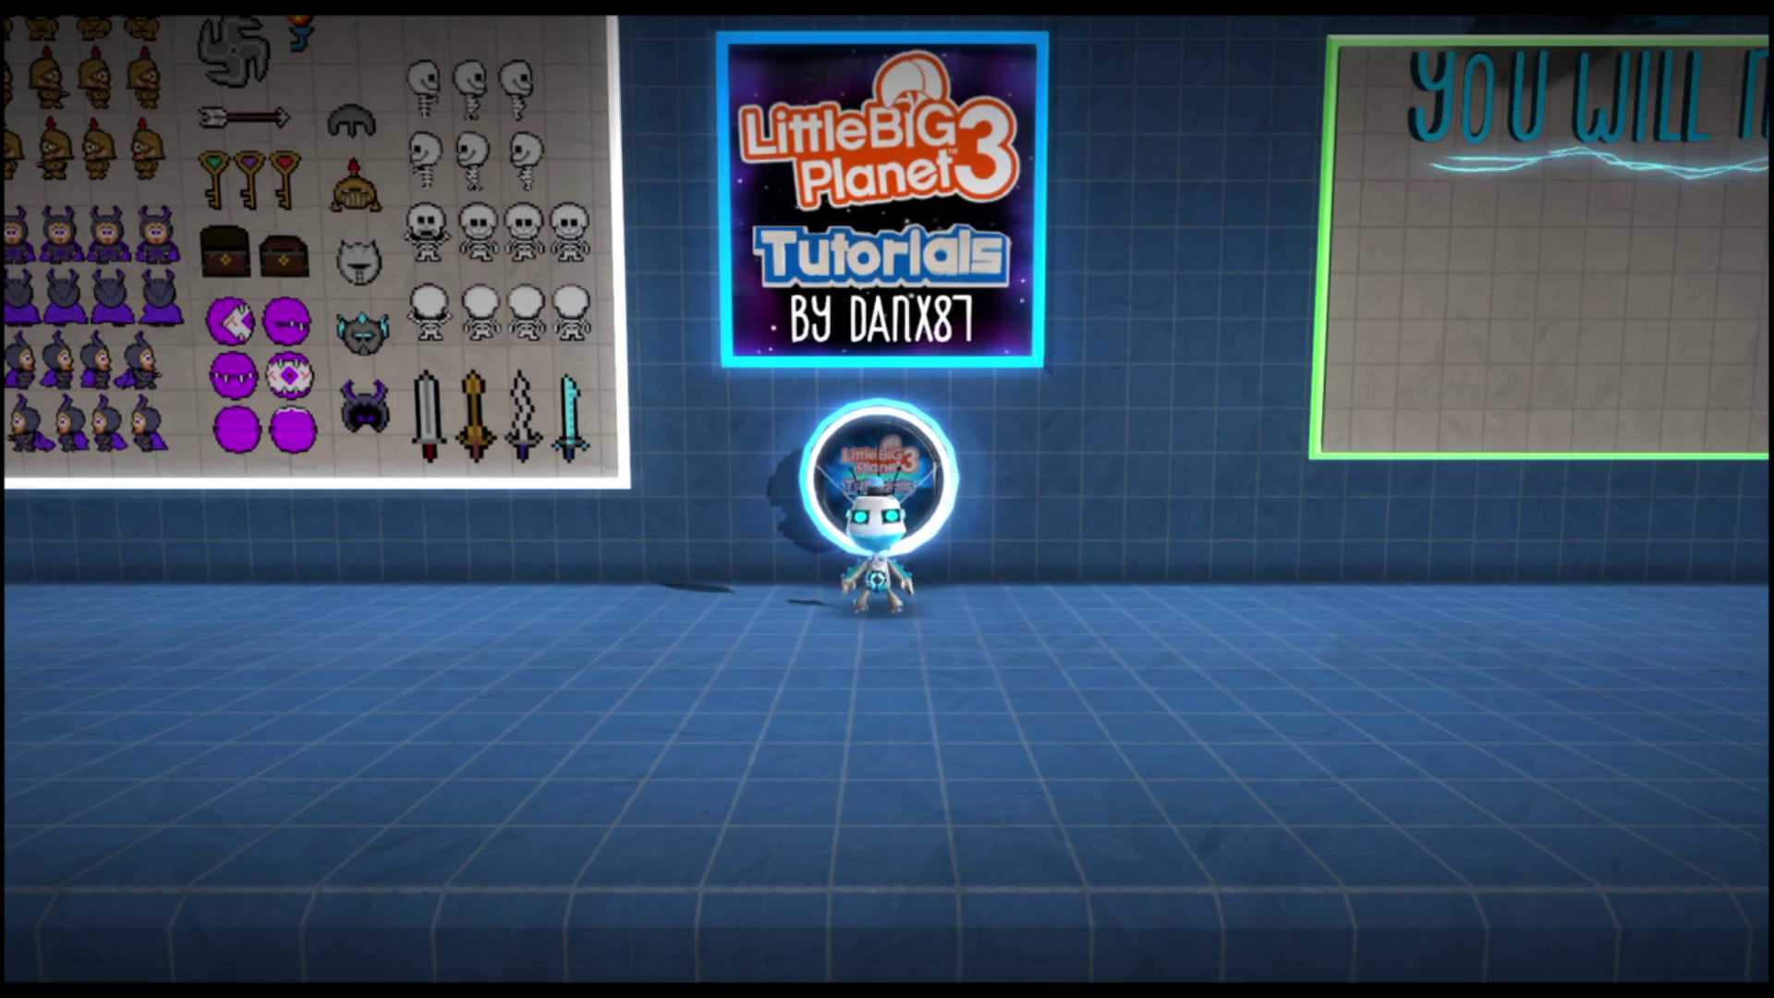
{"action": "key", "text": "Left"}
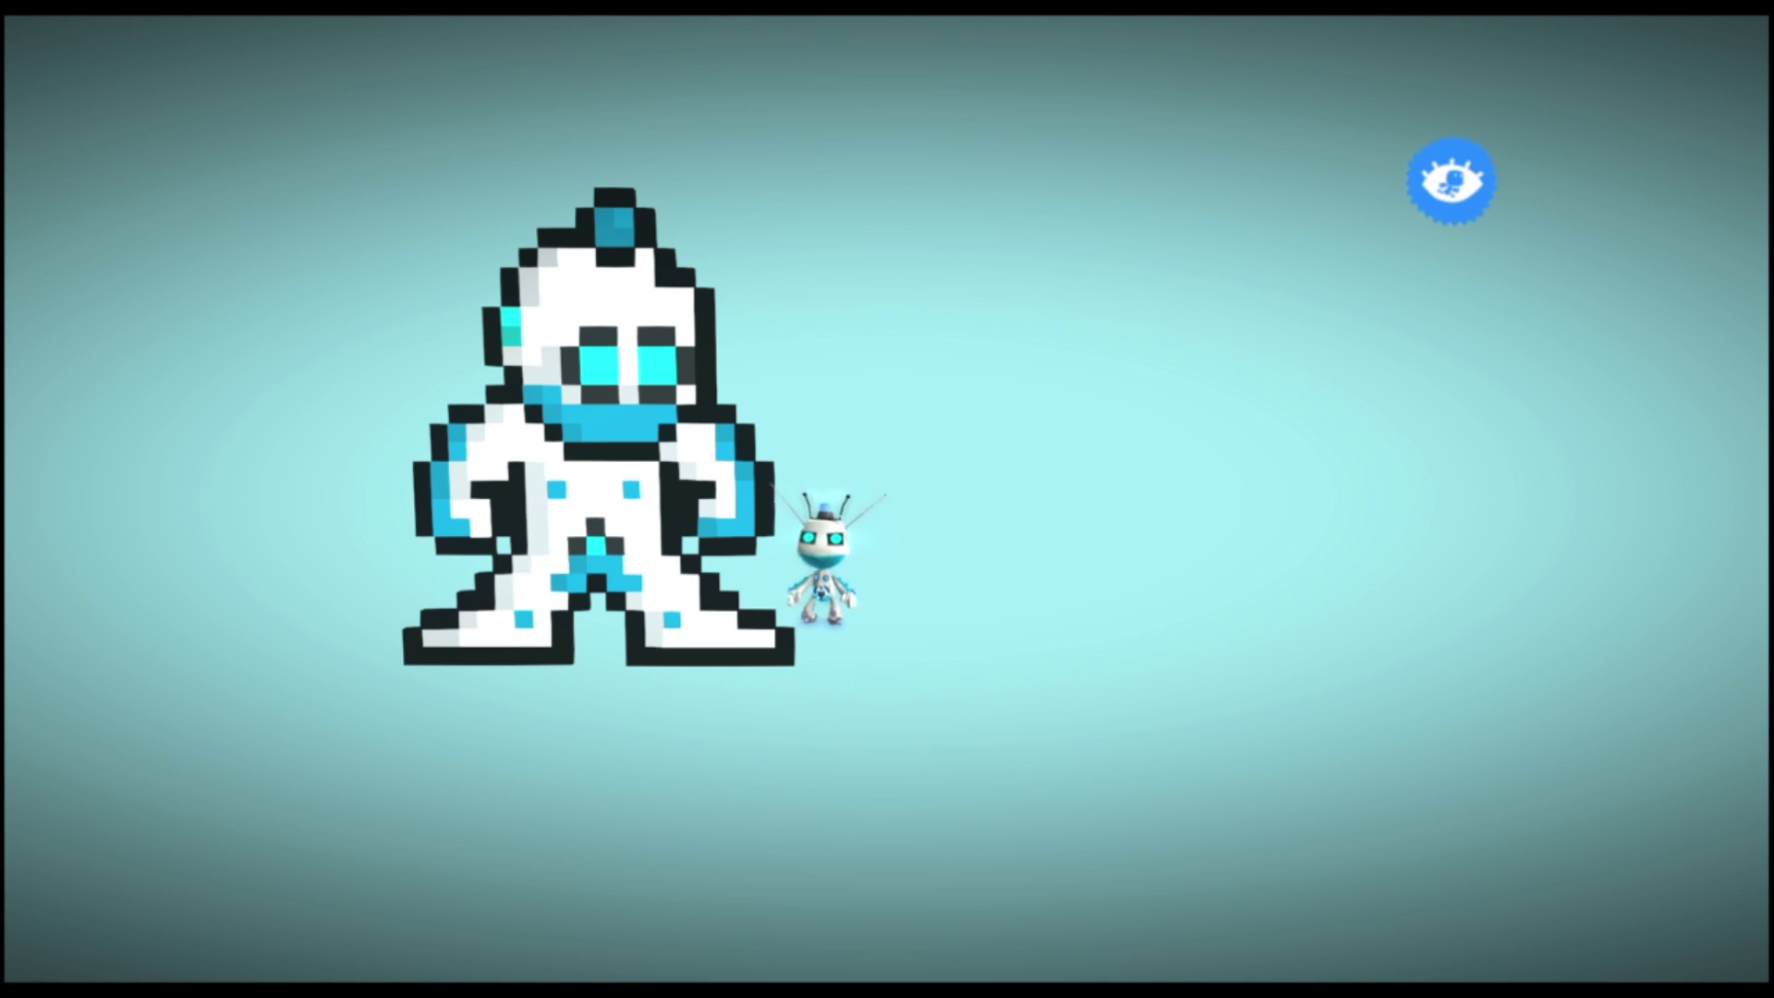
- Change the level's fog colour to grey in the Global Controls
{"action": "key", "text": "z"}
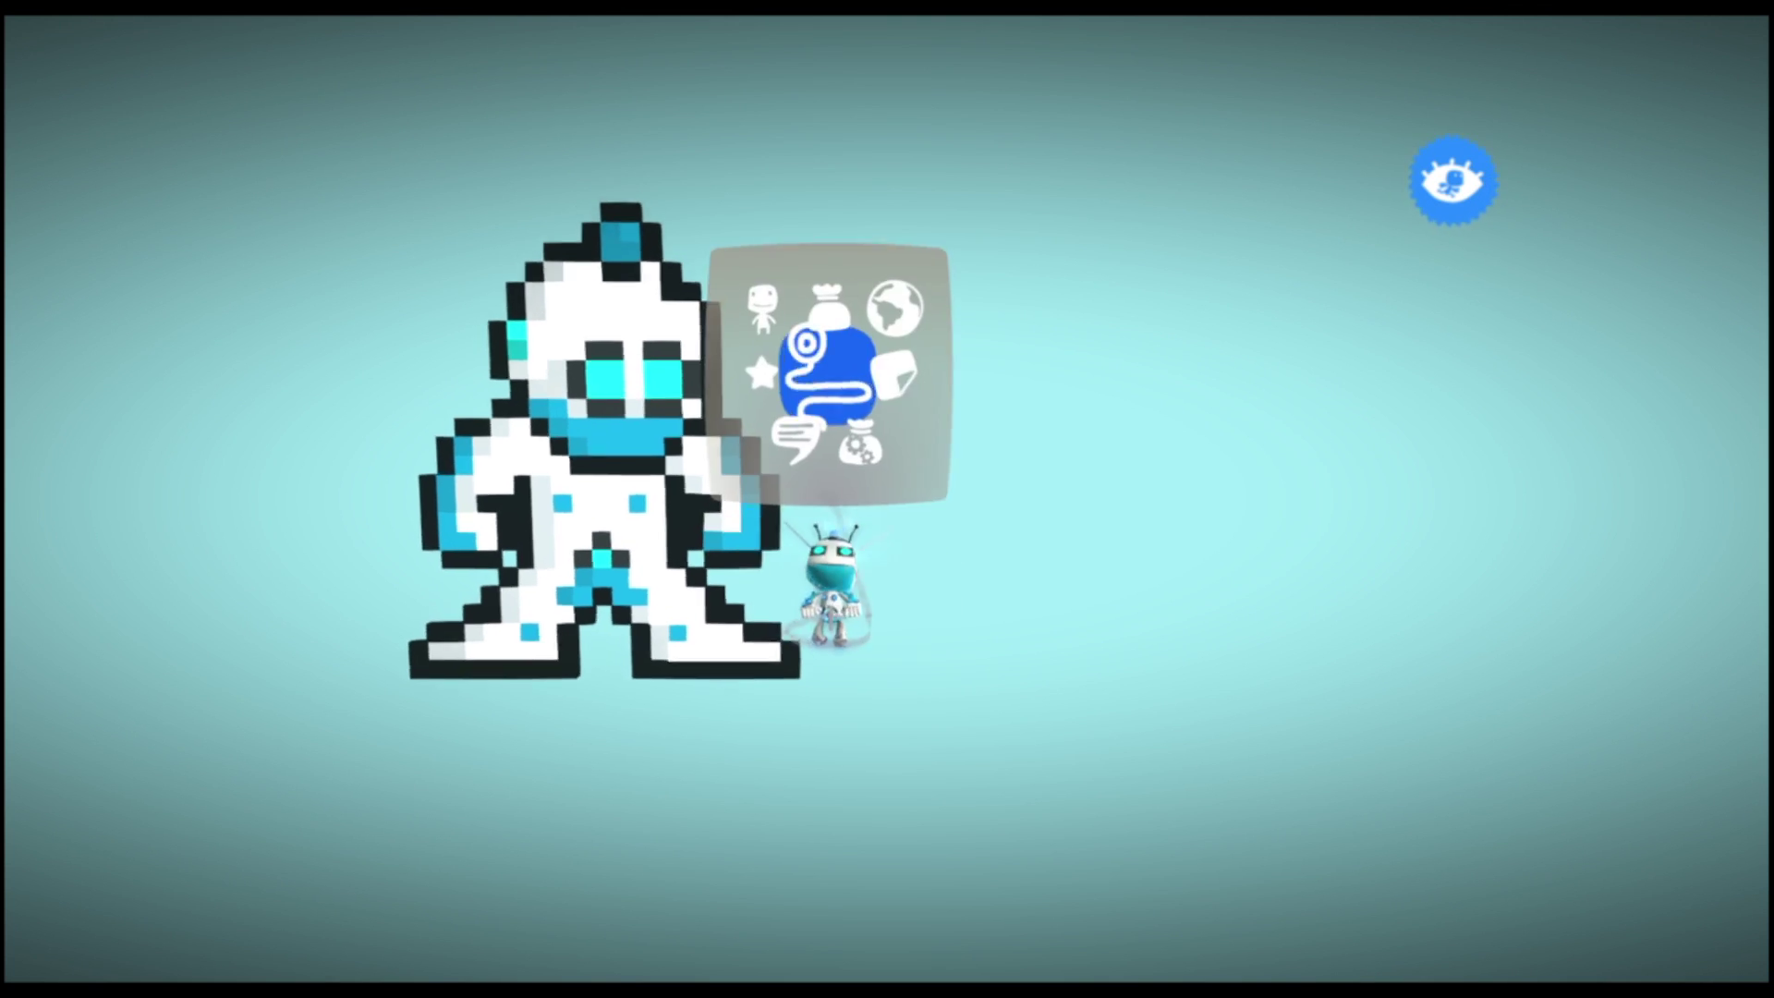
{"action": "key", "text": "Up"}
{"action": "key", "text": "Right"}
{"action": "key", "text": "x"}
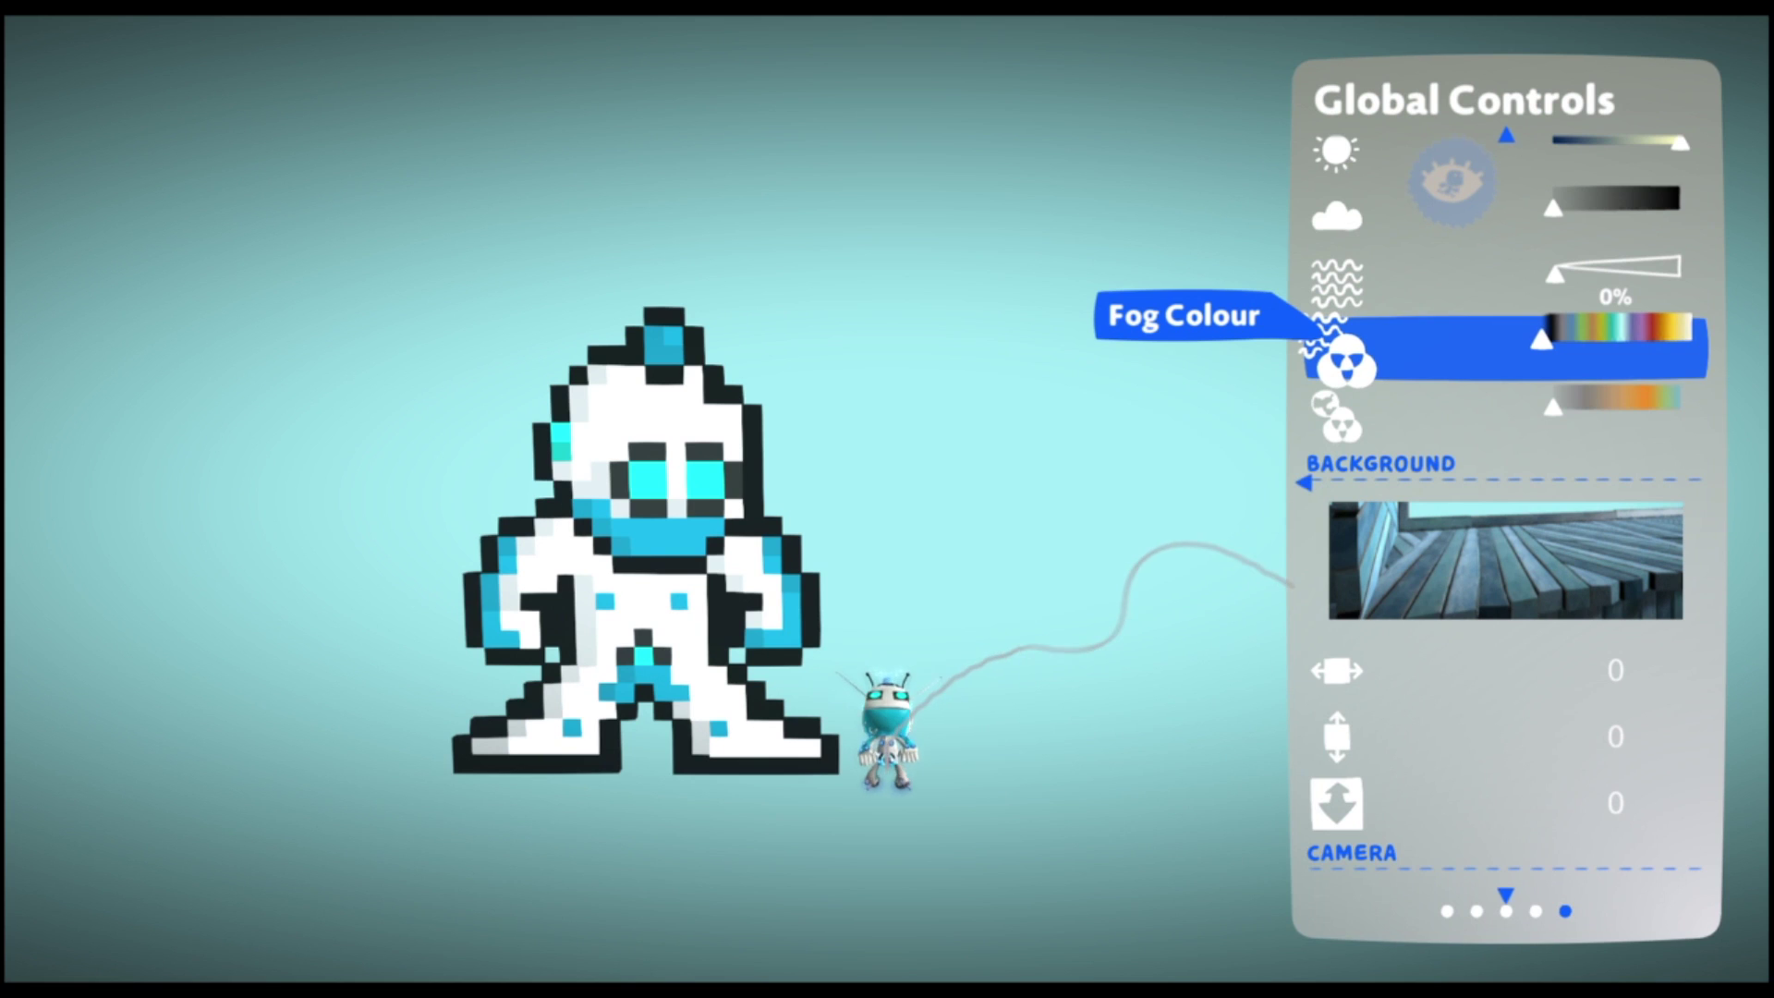
{"action": "key", "text": "Right"}
{"action": "key", "text": "Right"}
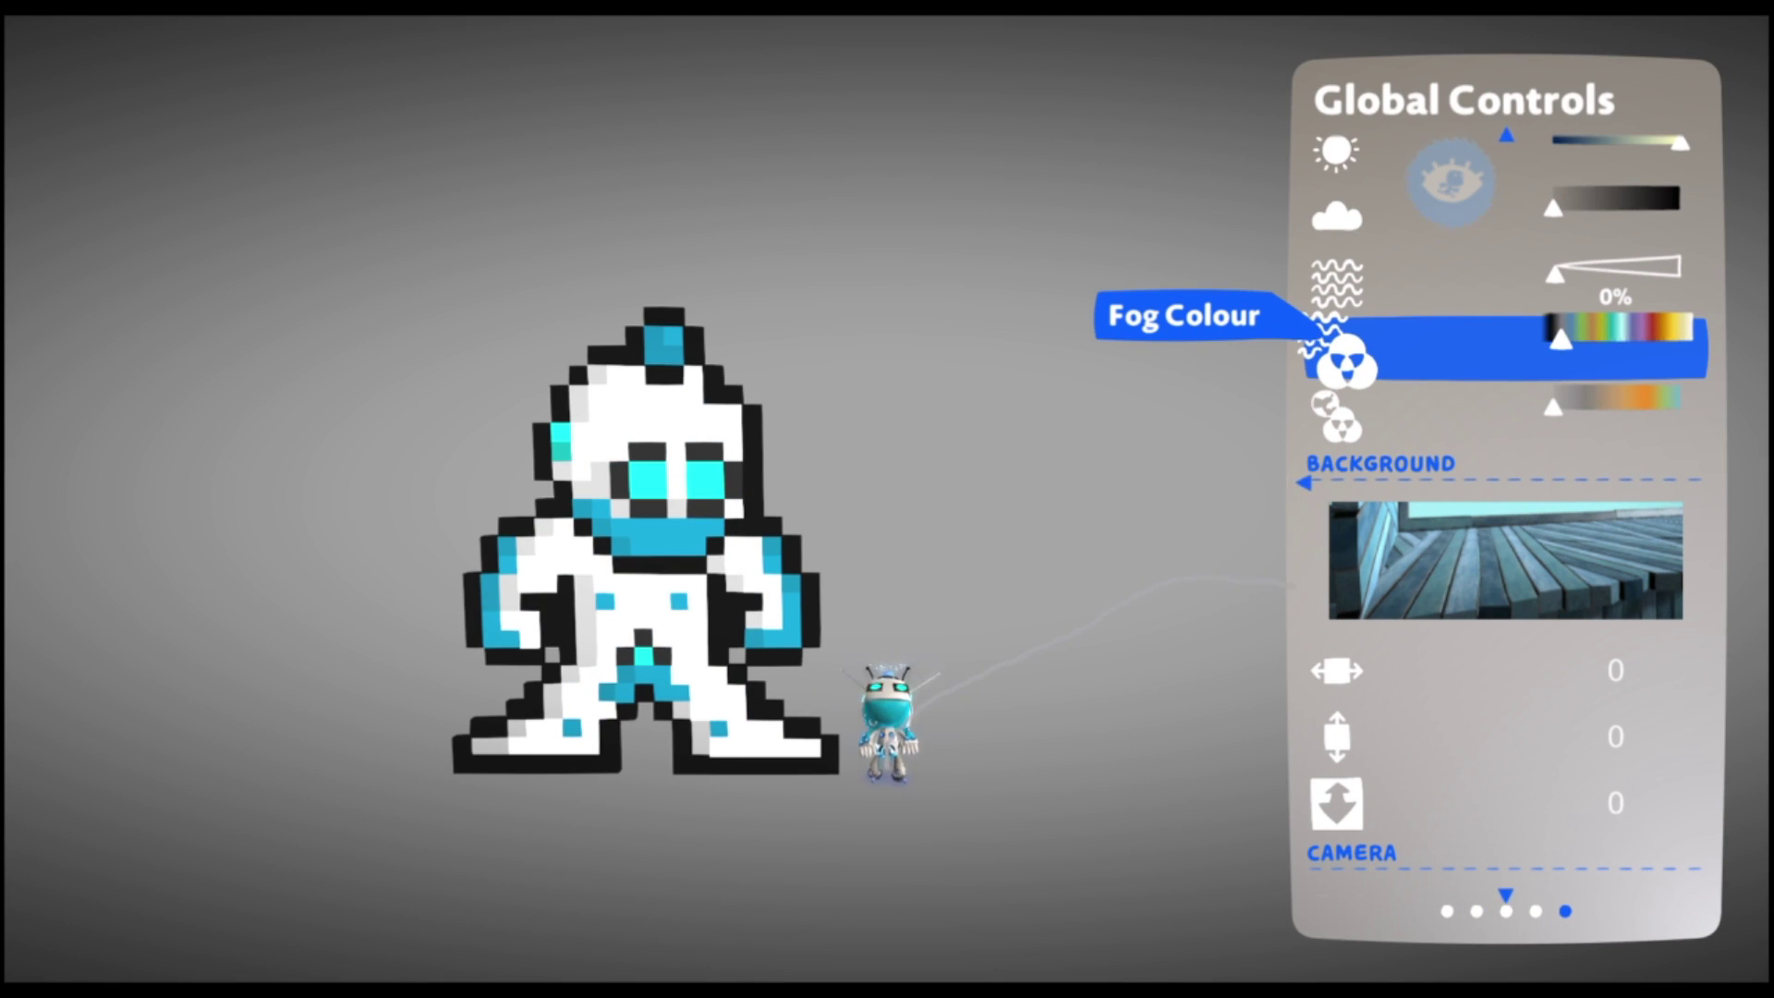
{"action": "key", "text": "z"}
{"action": "key", "text": "Up"}
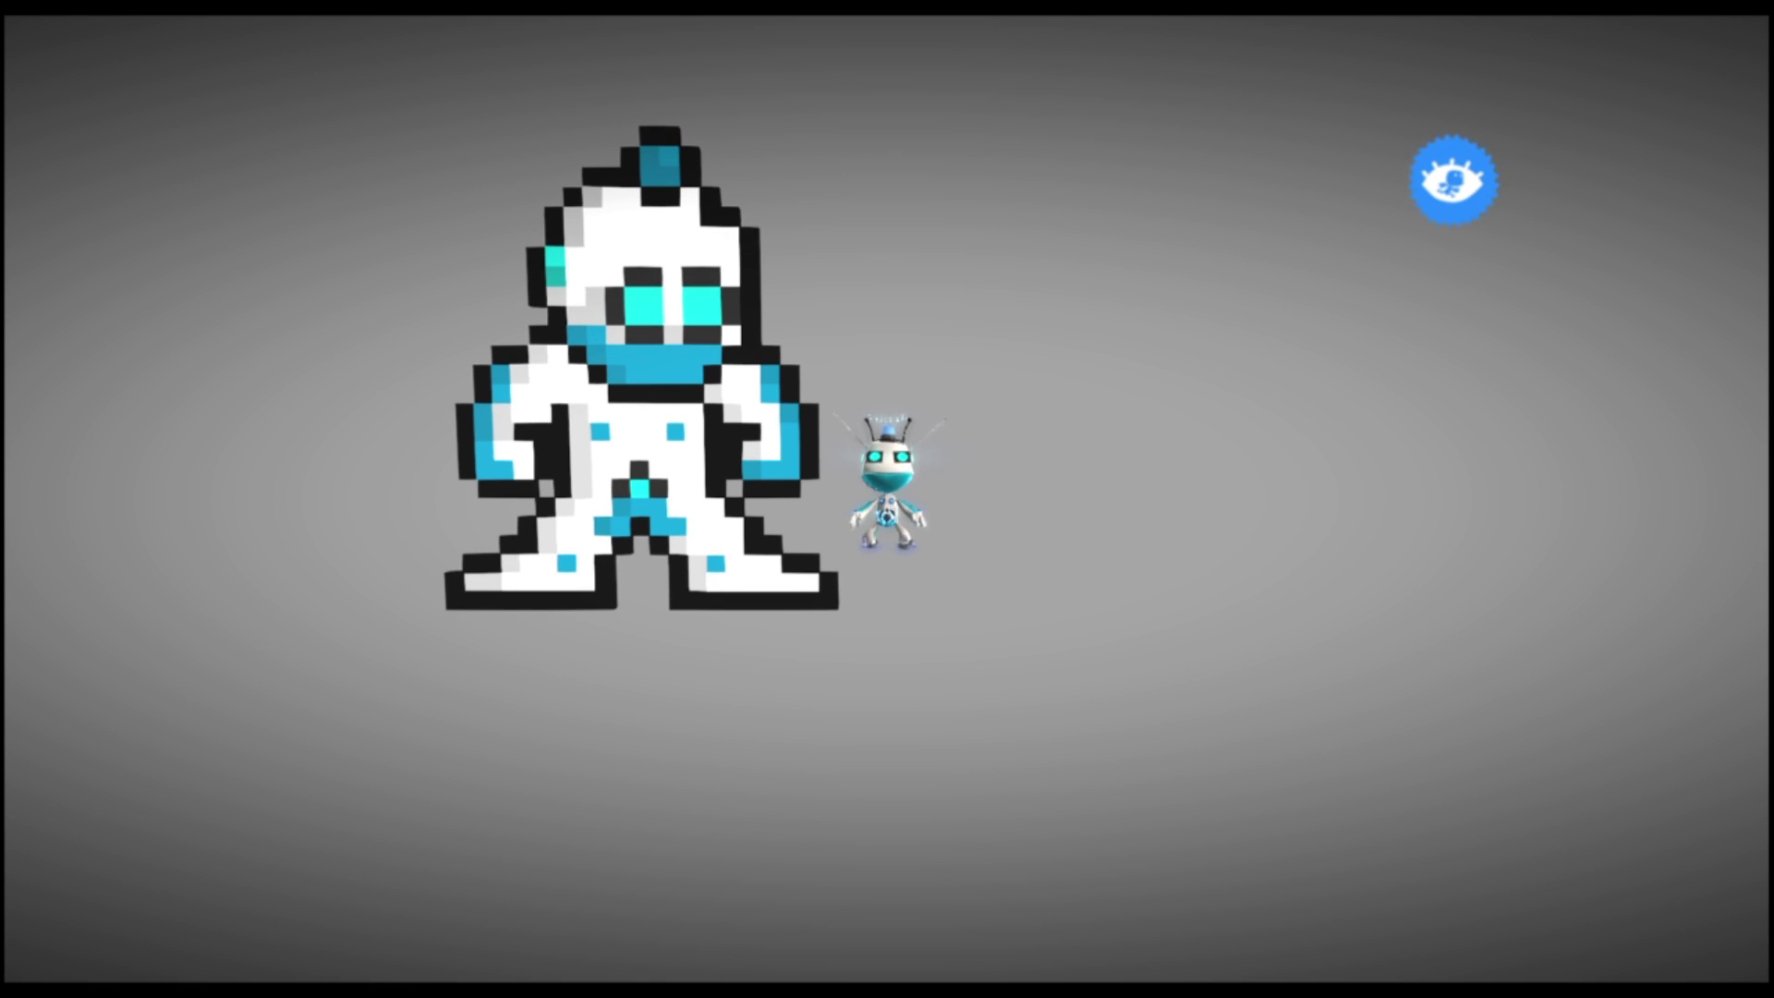
- Enable Front View for the Sprite level so the pixel art is seen straight on
{"action": "key", "text": "Escape"}
{"action": "key", "text": "Down"}
{"action": "key", "text": "Down"}
{"action": "key", "text": "Down"}
{"action": "key", "text": "Down"}
{"action": "key", "text": "Down"}
{"action": "key", "text": "Down"}
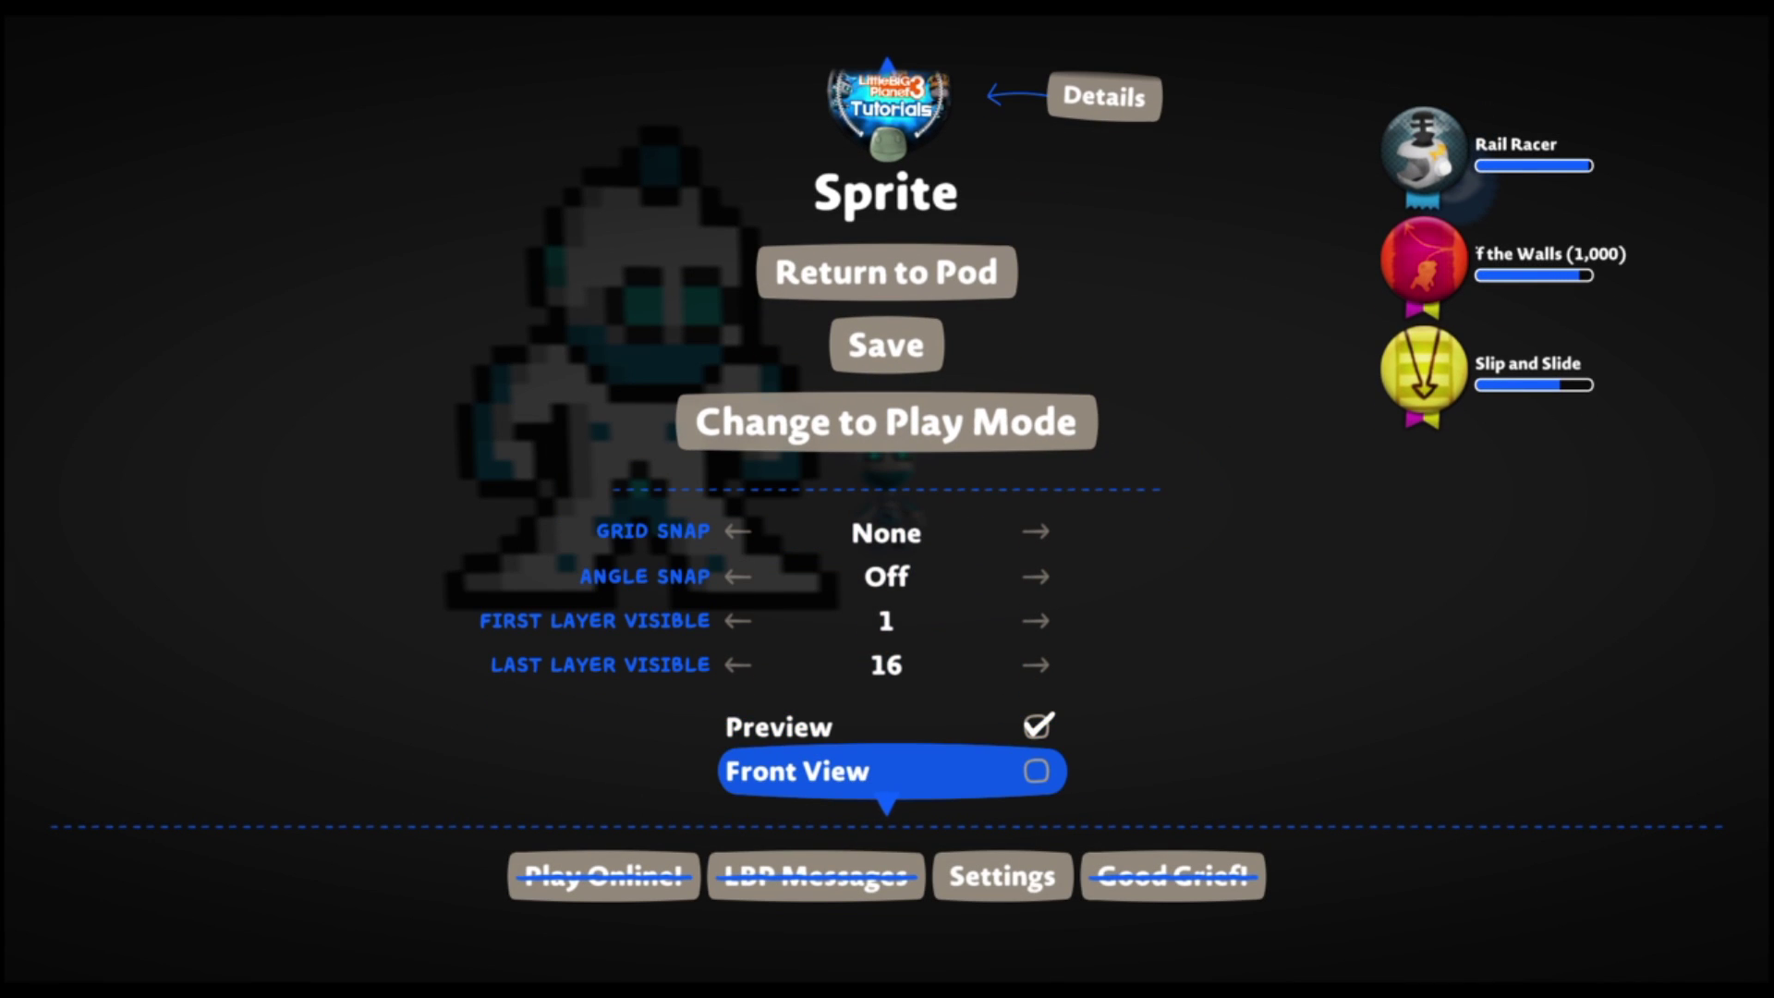
{"action": "key", "text": "Return"}
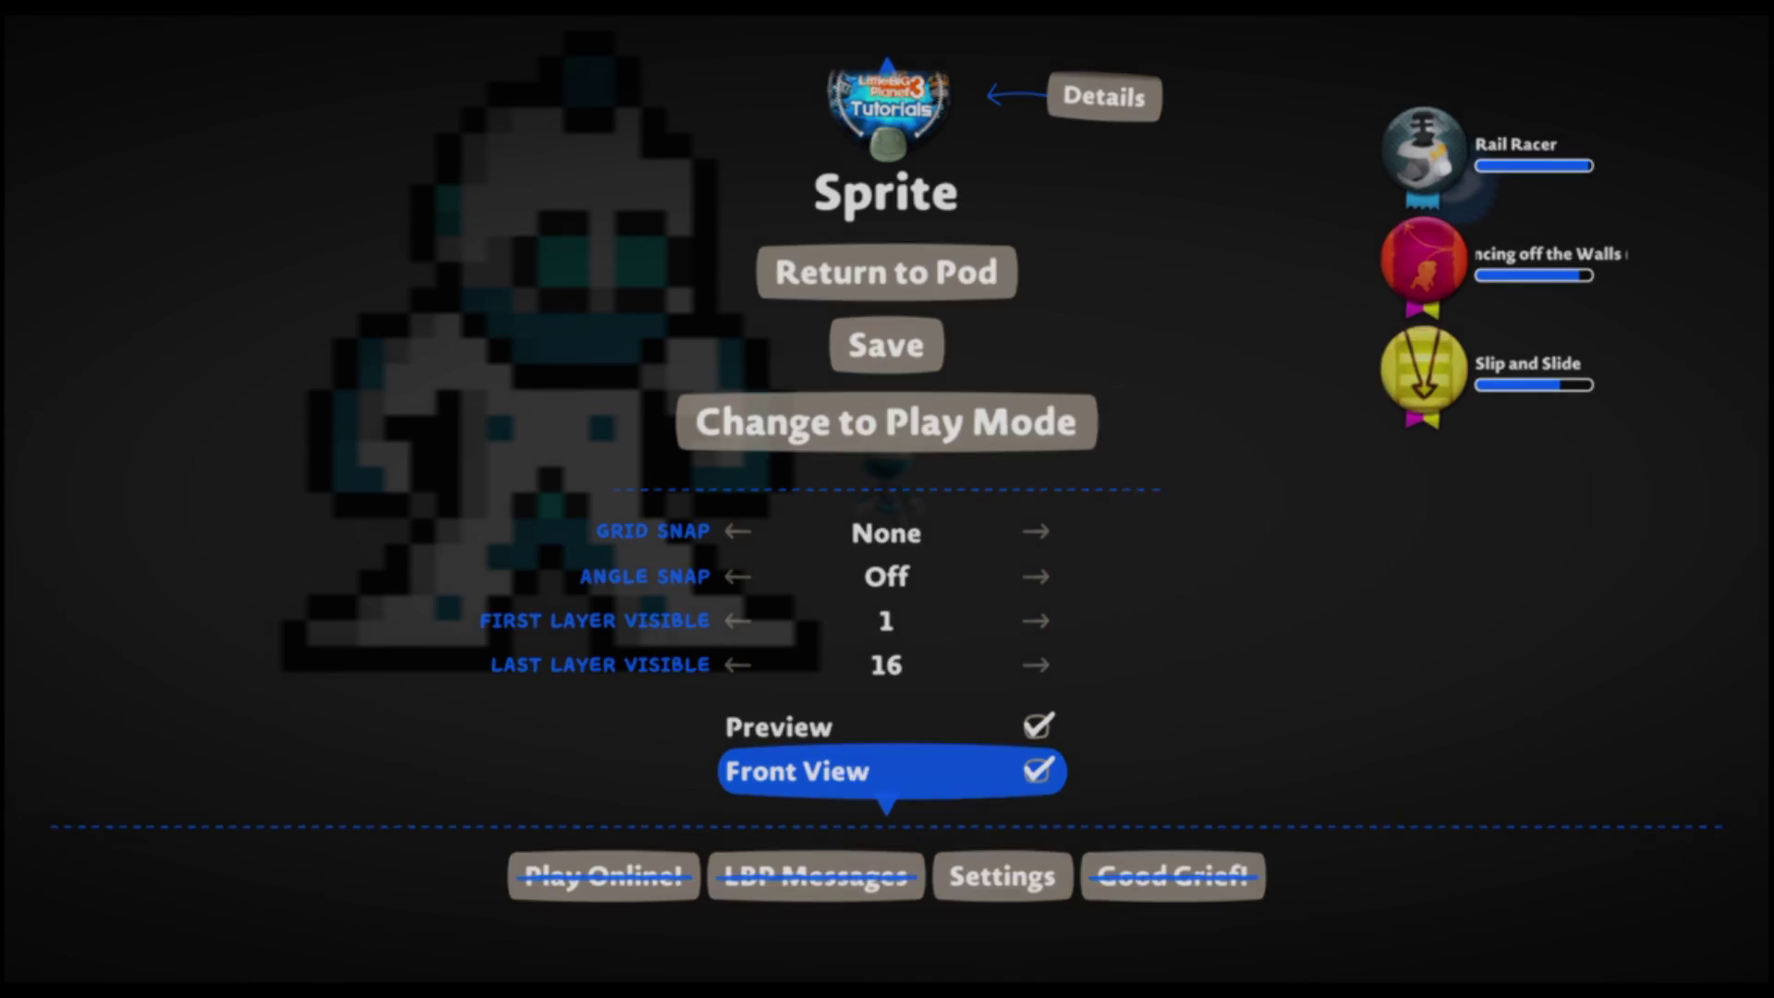
{"action": "key", "text": "Escape"}
{"action": "key", "text": "Left"}
{"action": "key", "text": "space"}
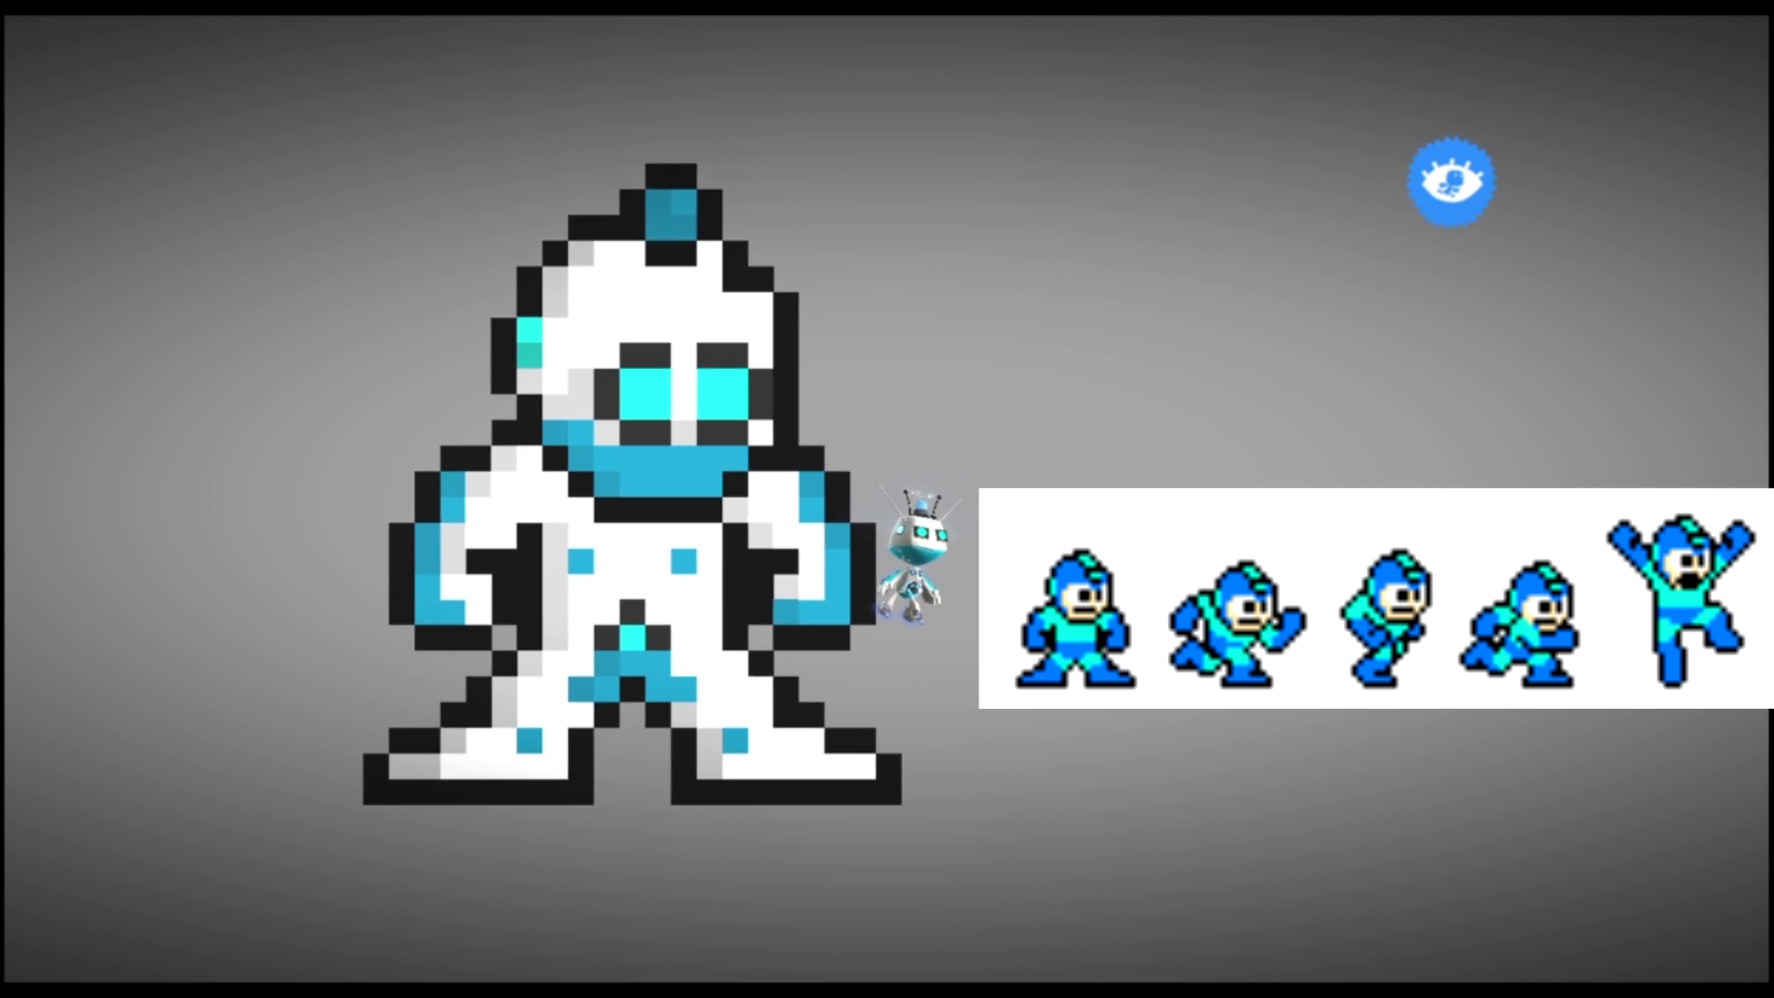
- Choose the Sticker Panel from the materials collection
{"action": "key", "text": "z"}
{"action": "key", "text": "Return"}
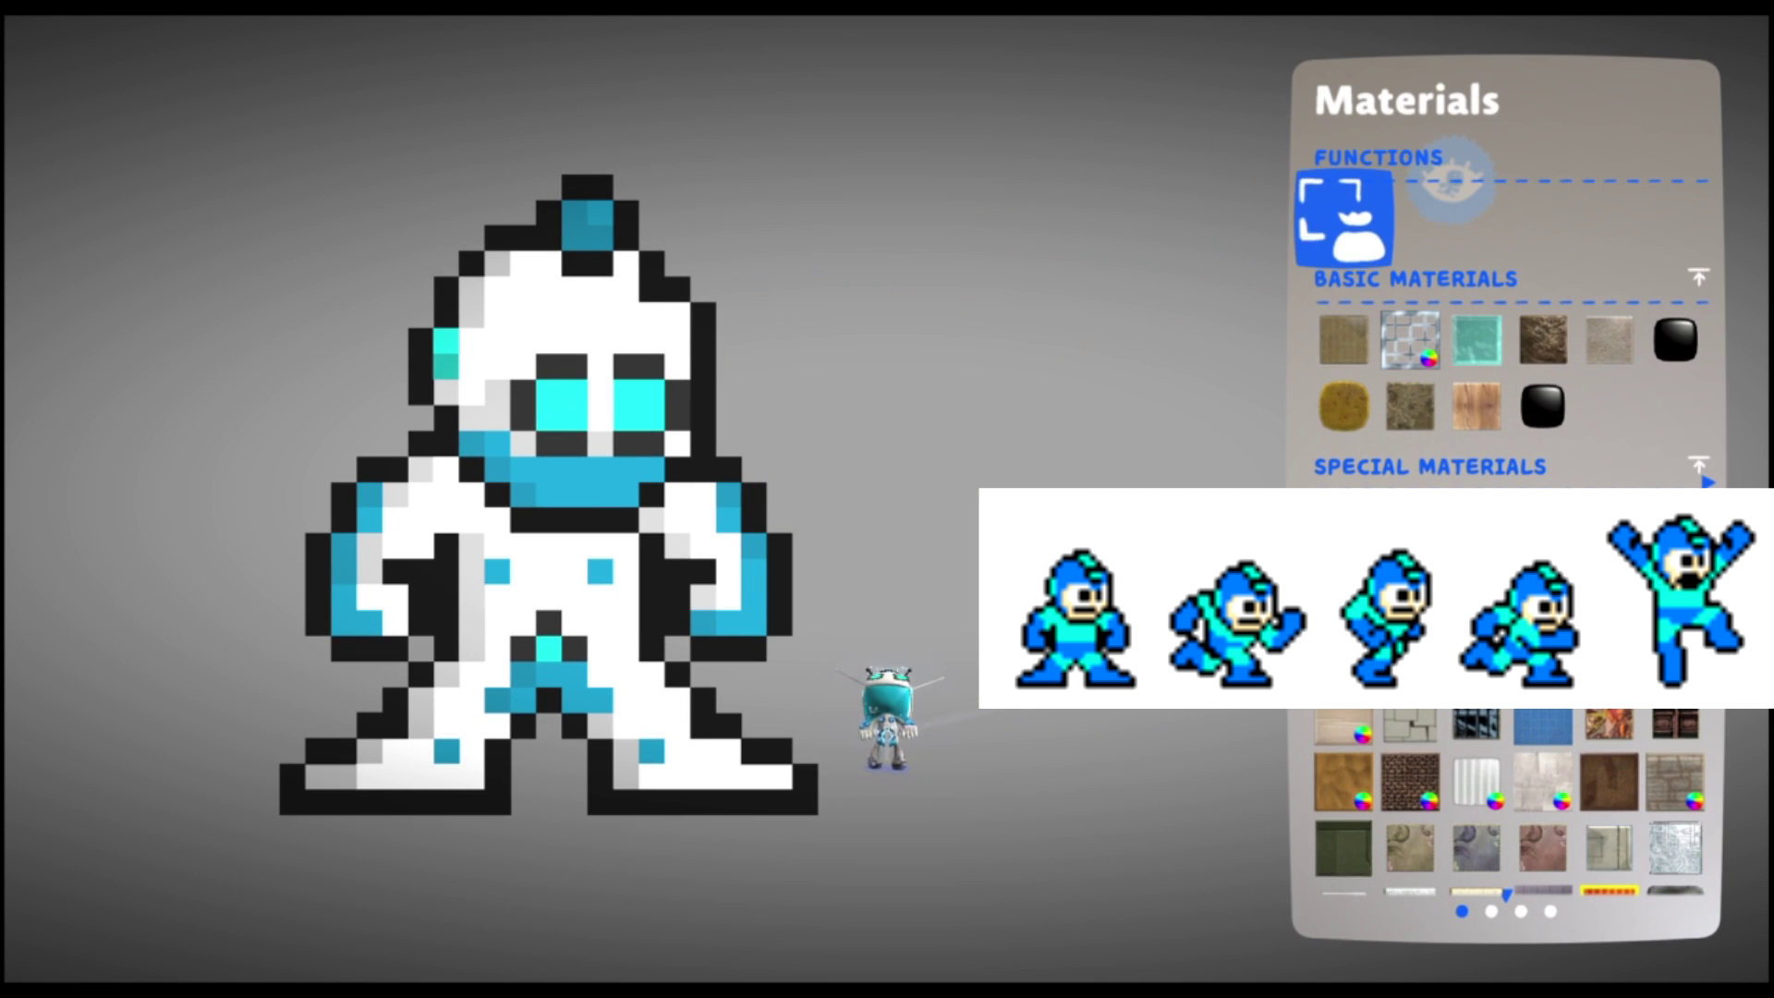
{"action": "key", "text": "Down"}
{"action": "key", "text": "Down"}
{"action": "key", "text": "Down"}
{"action": "key", "text": "Down"}
{"action": "key", "text": "Down"}
{"action": "key", "text": "Down"}
{"action": "key", "text": "Down"}
{"action": "key", "text": "Up"}
{"action": "key", "text": "Right"}
{"action": "key", "text": "Right"}
{"action": "key", "text": "Right"}
{"action": "key", "text": "Return"}
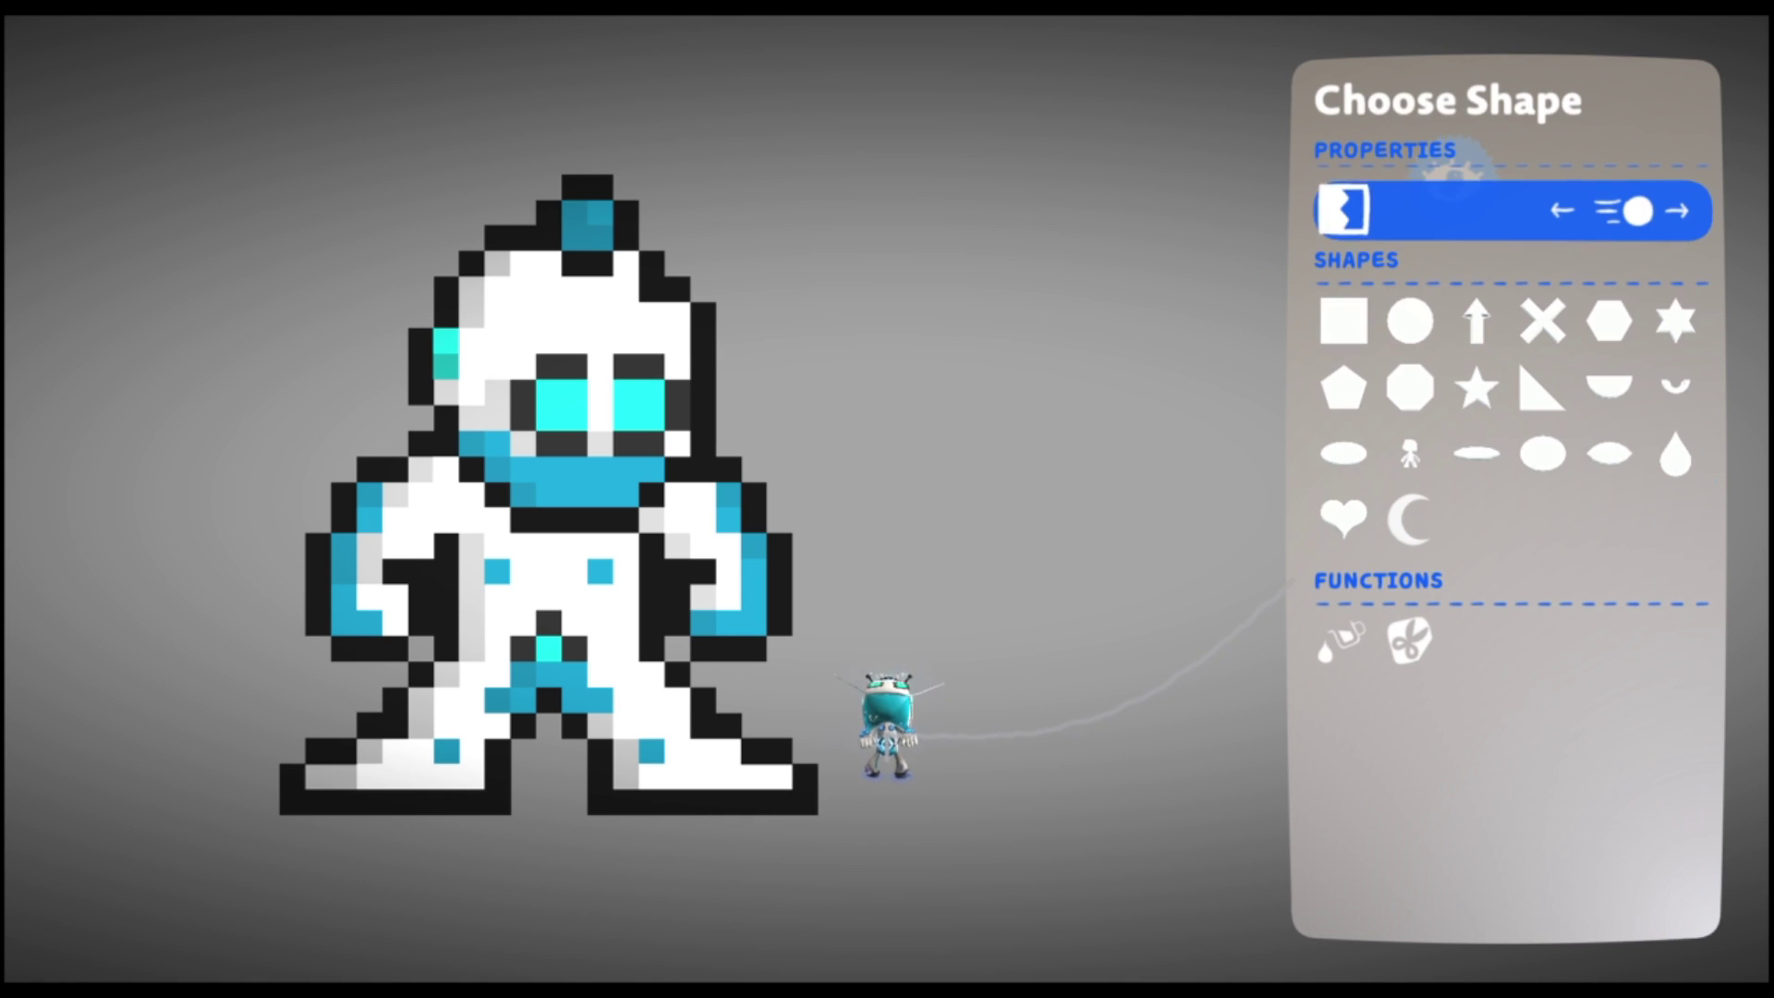
- Pick the Square shape for the sticker panel
{"action": "key", "text": "Down"}
{"action": "key", "text": "Left"}
{"action": "key", "text": "Left"}
{"action": "key", "text": "Left"}
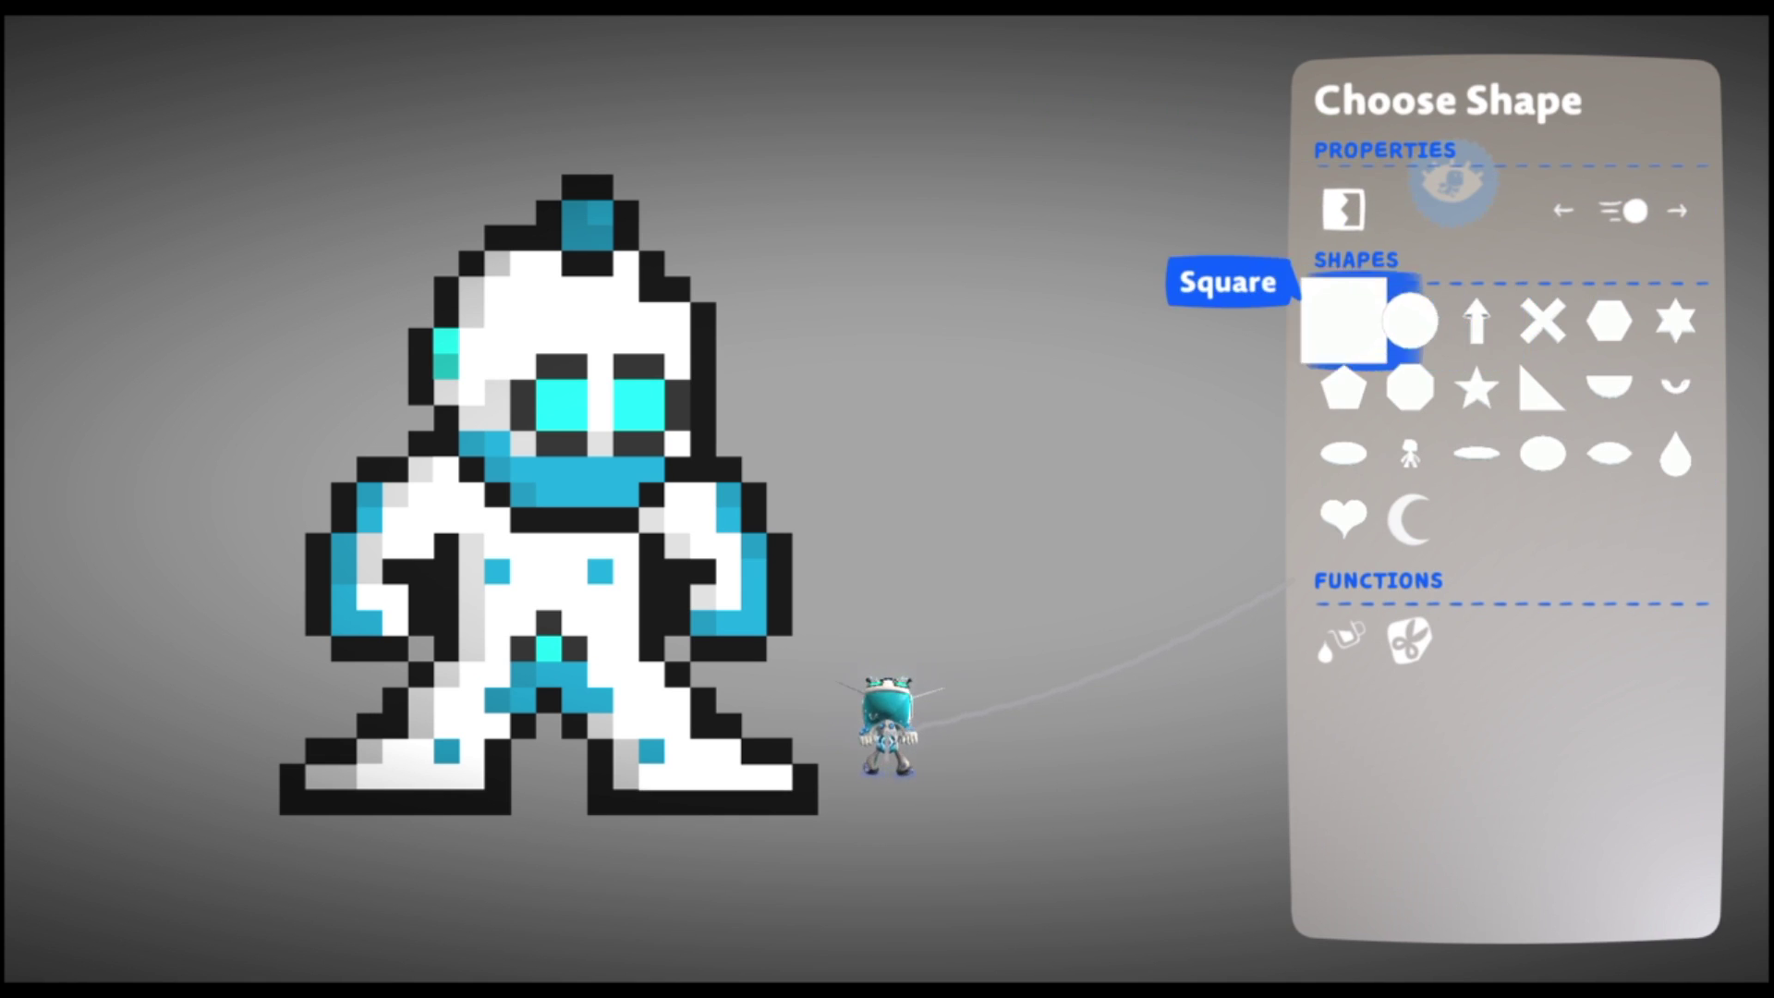
{"action": "key", "text": "Return"}
- Set Grid Snap to Small and shrink the white square to one grid cell beside the robot sprite
{"action": "key", "text": "Escape"}
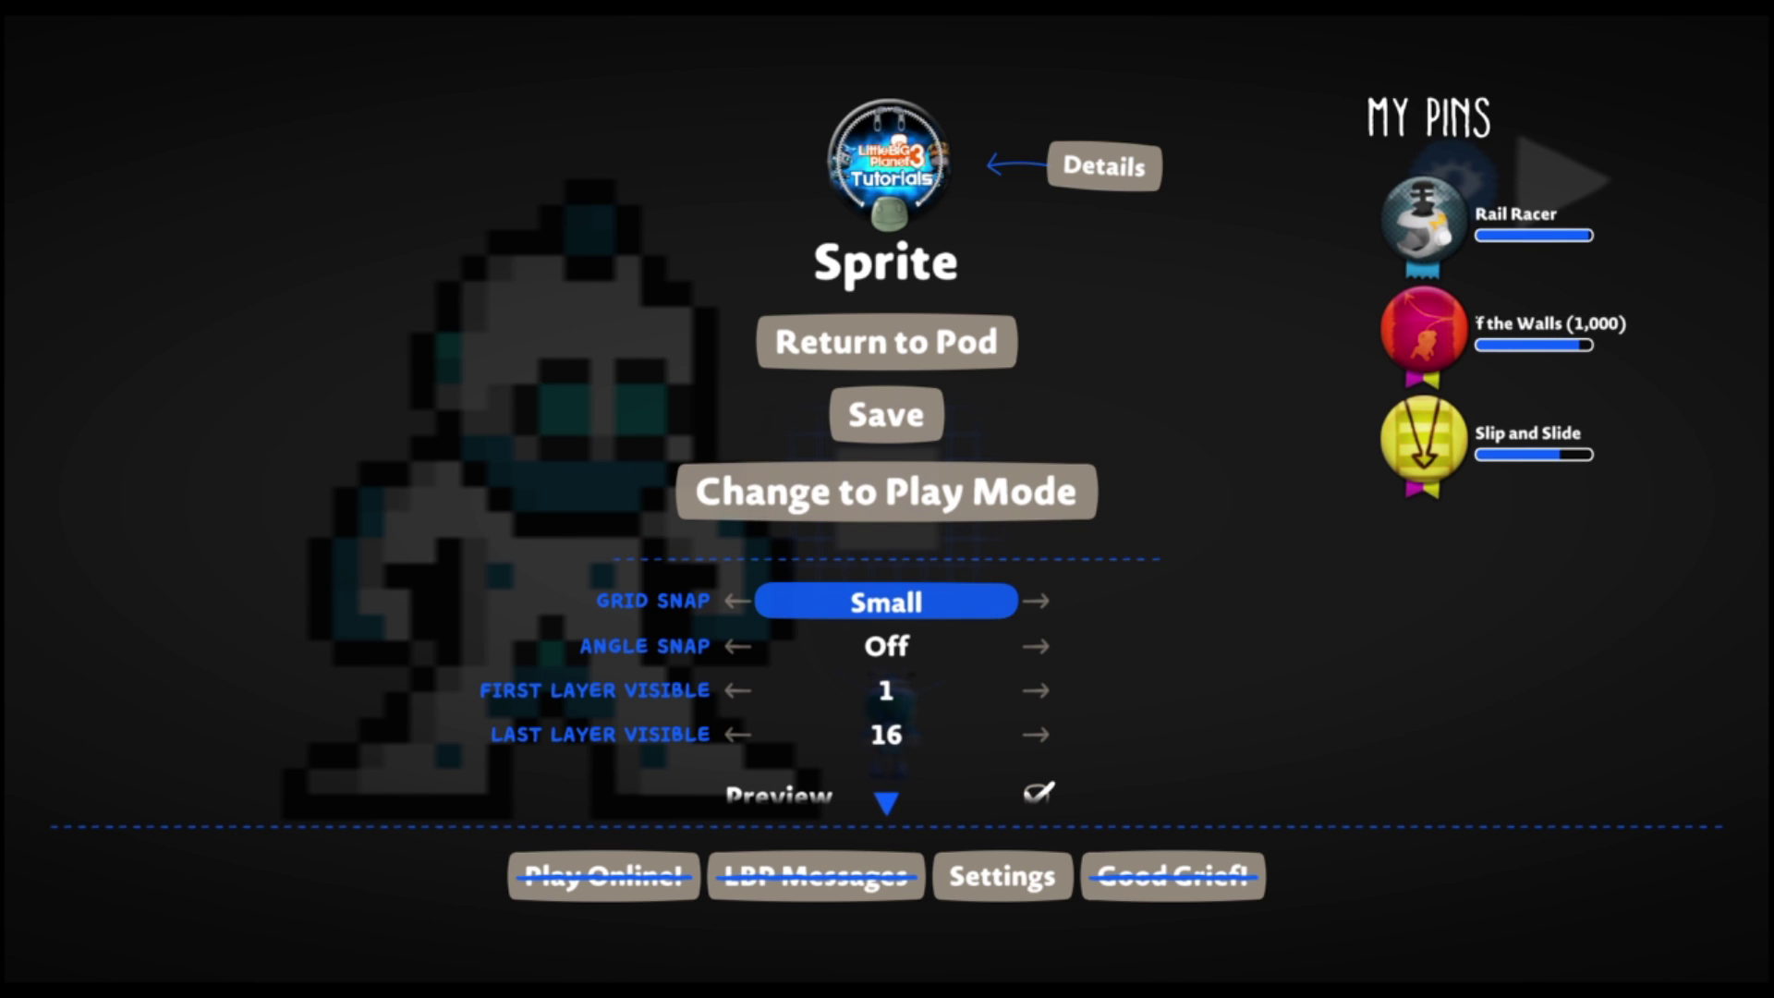
{"action": "key", "text": "Escape"}
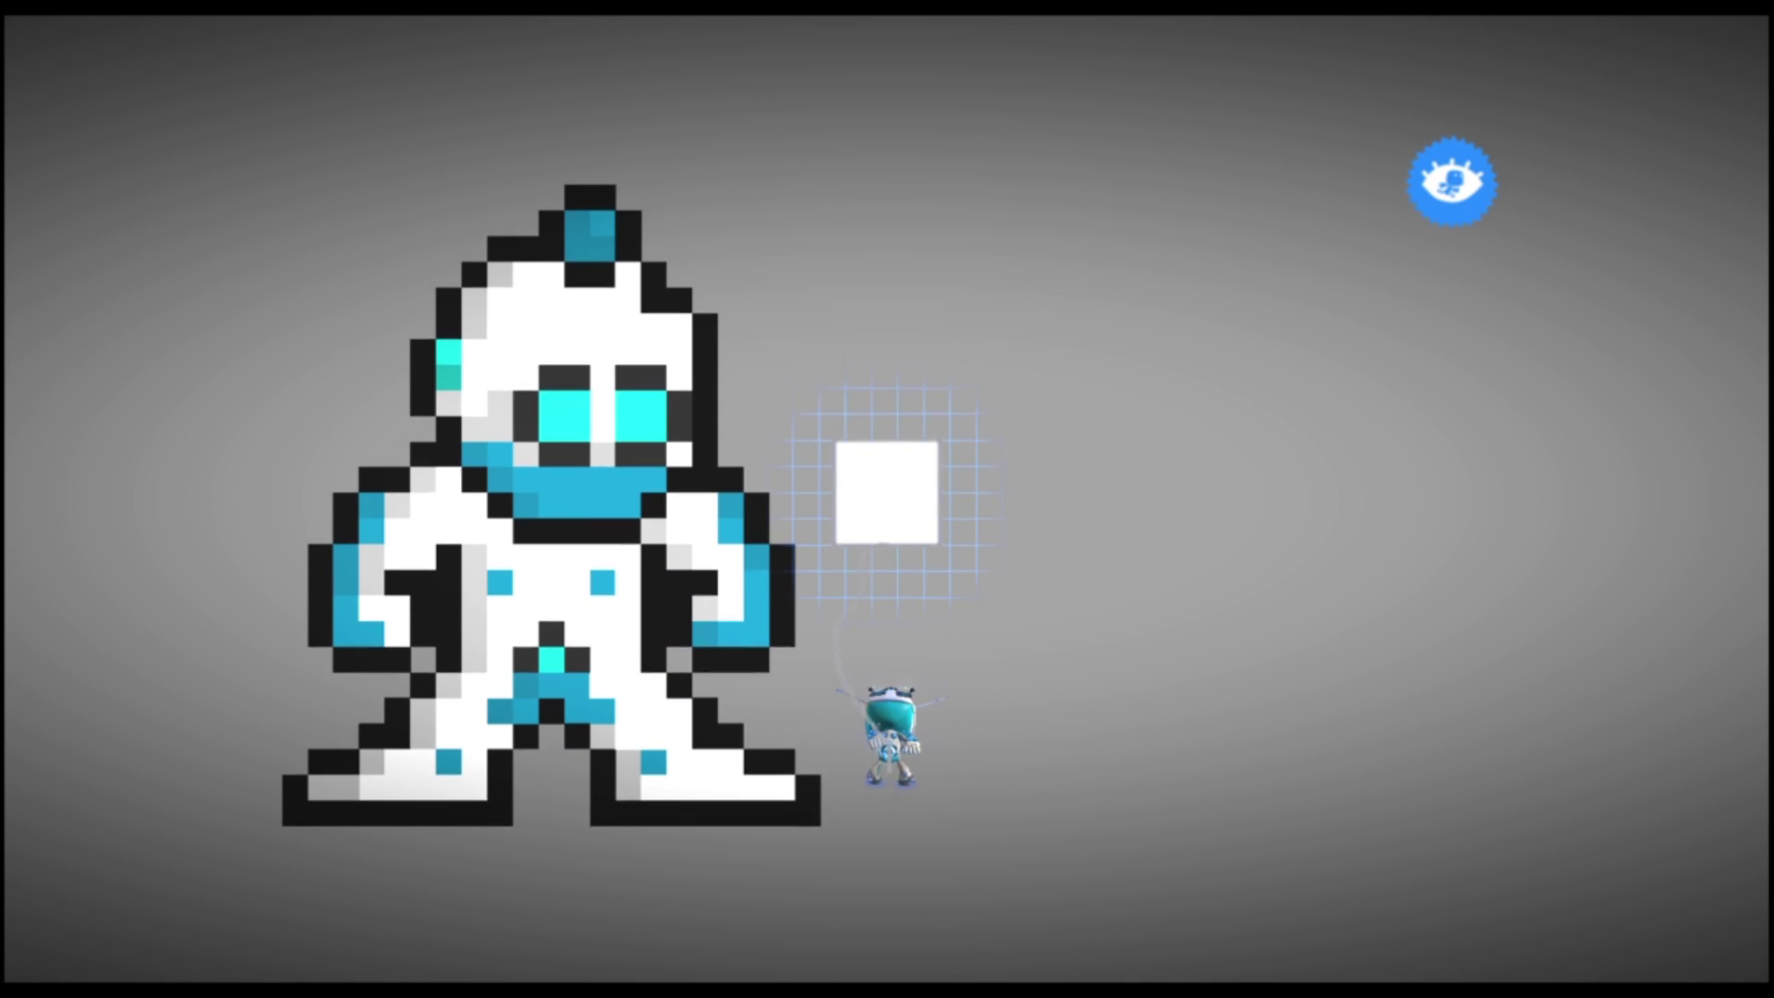
{"action": "key", "text": "Down"}
{"action": "key", "text": "Down"}
{"action": "key", "text": "Down"}
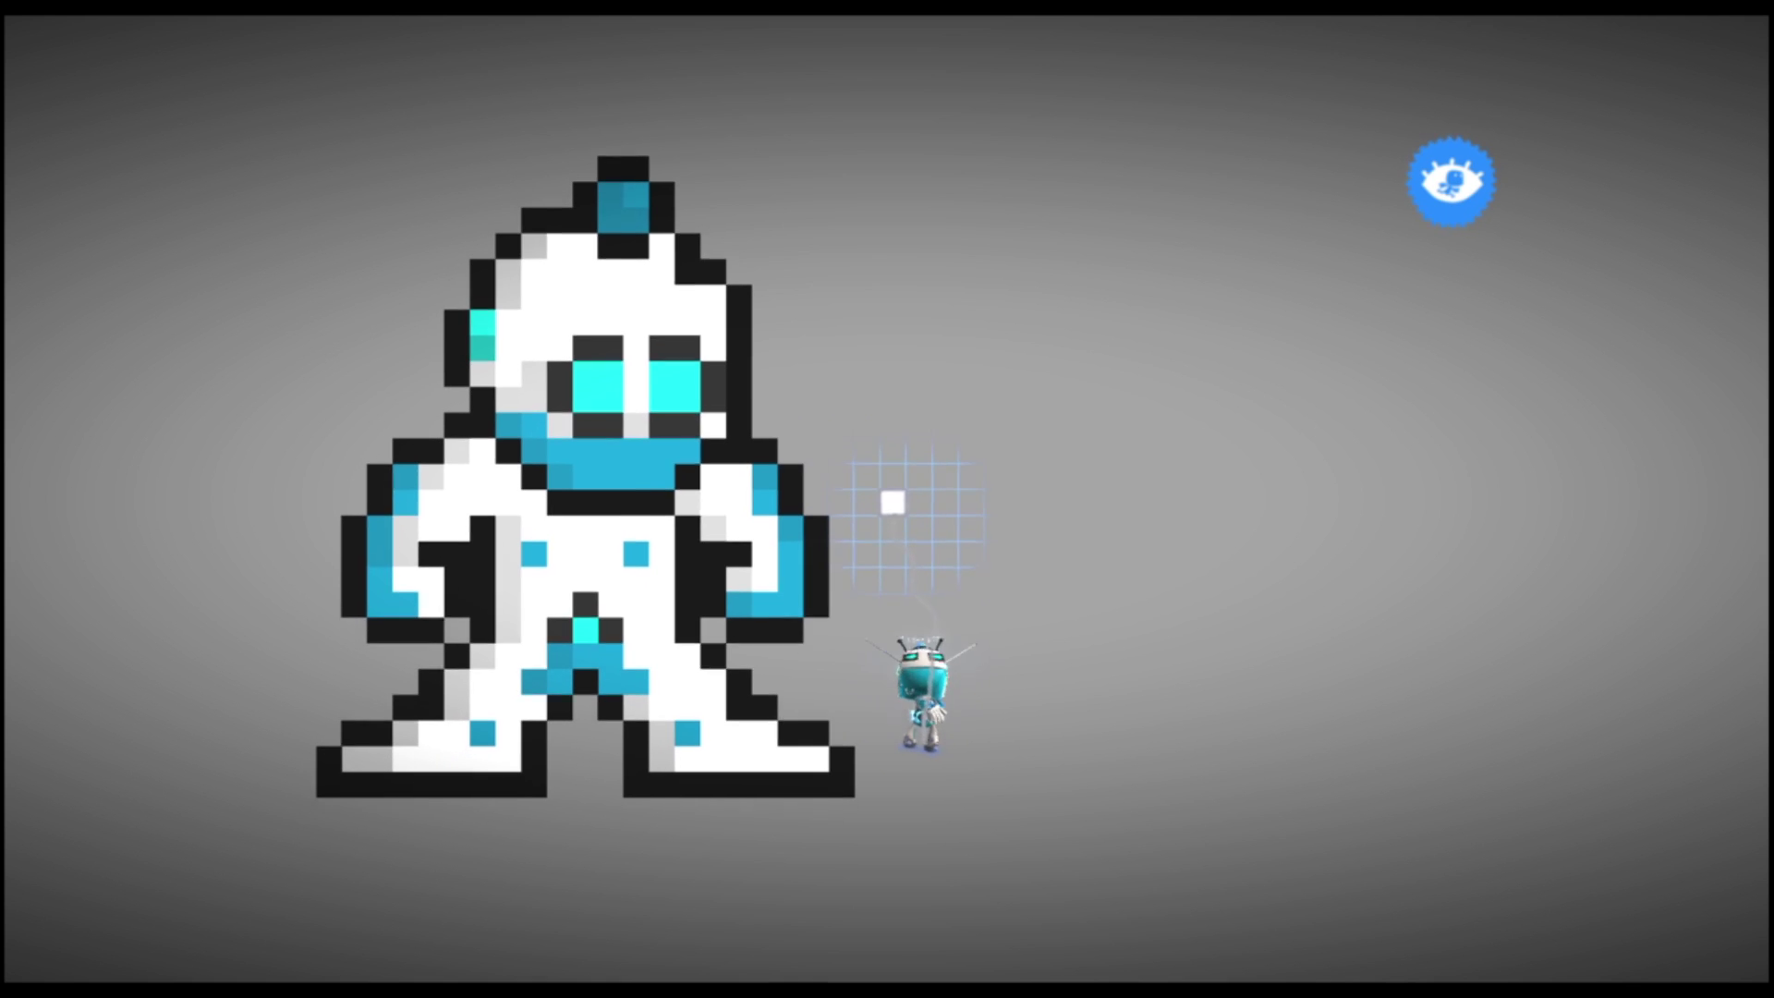
{"action": "key", "text": "Right"}
{"action": "key", "text": "Right"}
{"action": "key", "text": "Right"}
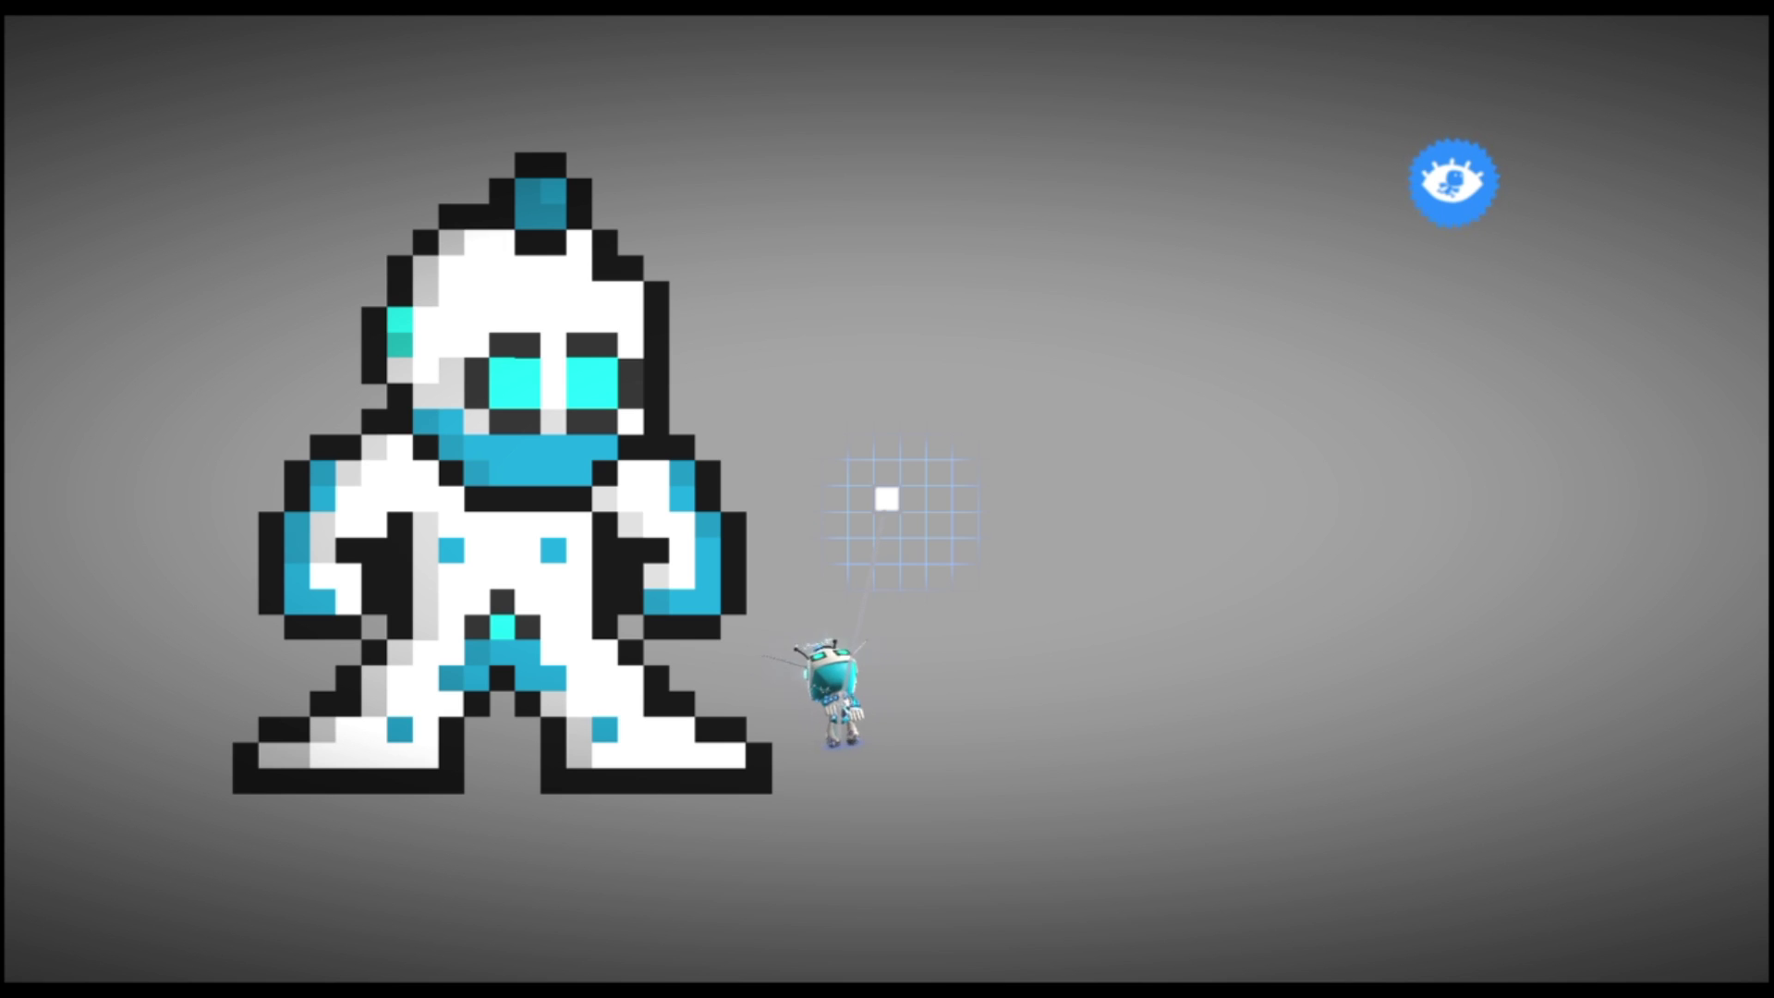
- Place the one-cell square beside the robot sprite and lower its brightness to make a black palette swatch
{"action": "key", "text": "Escape"}
{"action": "key", "text": "Escape"}
{"action": "key", "text": "Escape"}
{"action": "key", "text": "Return"}
{"action": "key", "text": "Down"}
{"action": "key", "text": "Down"}
{"action": "key", "text": "Down"}
{"action": "key", "text": "Down"}
{"action": "key", "text": "Down"}
{"action": "key", "text": "Down"}
{"action": "key", "text": "Down"}
{"action": "key", "text": "Down"}
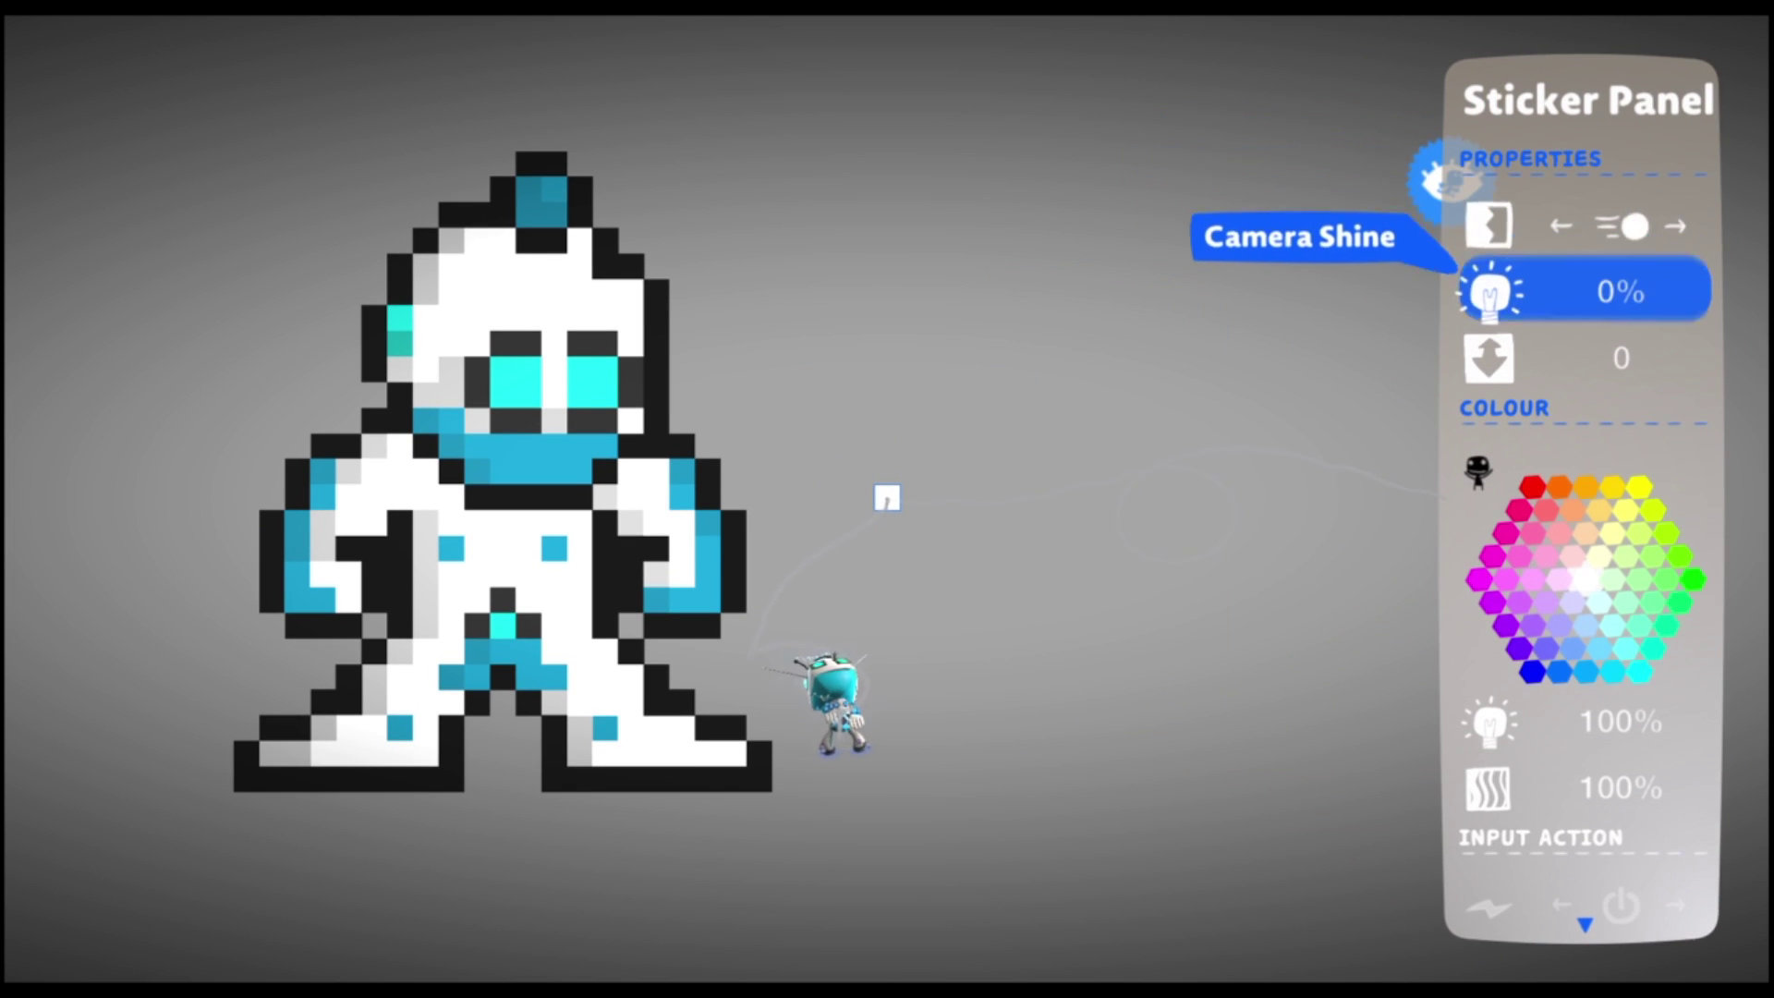
{"action": "key", "text": "Left"}
{"action": "key", "text": "Left"}
{"action": "key", "text": "Left"}
{"action": "key", "text": "Left"}
{"action": "key", "text": "Left"}
{"action": "key", "text": "Left"}
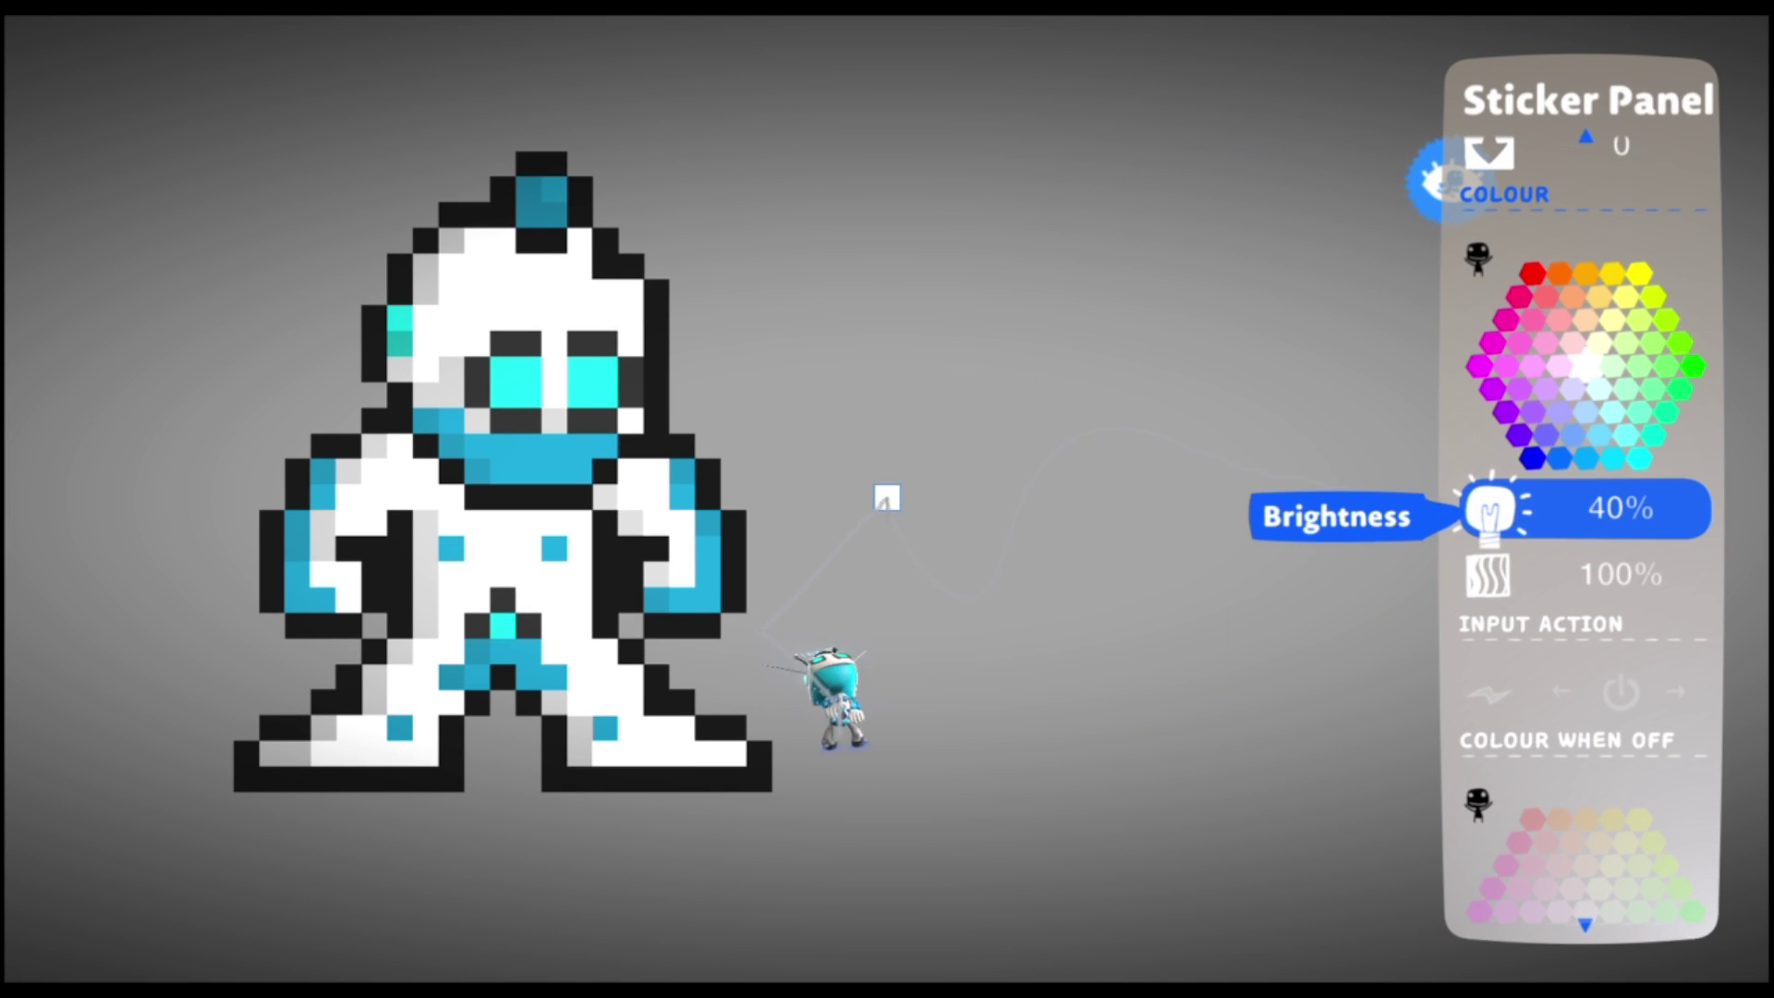
{"action": "key", "text": "Escape"}
{"action": "left_click", "coordinate": [886, 498]}
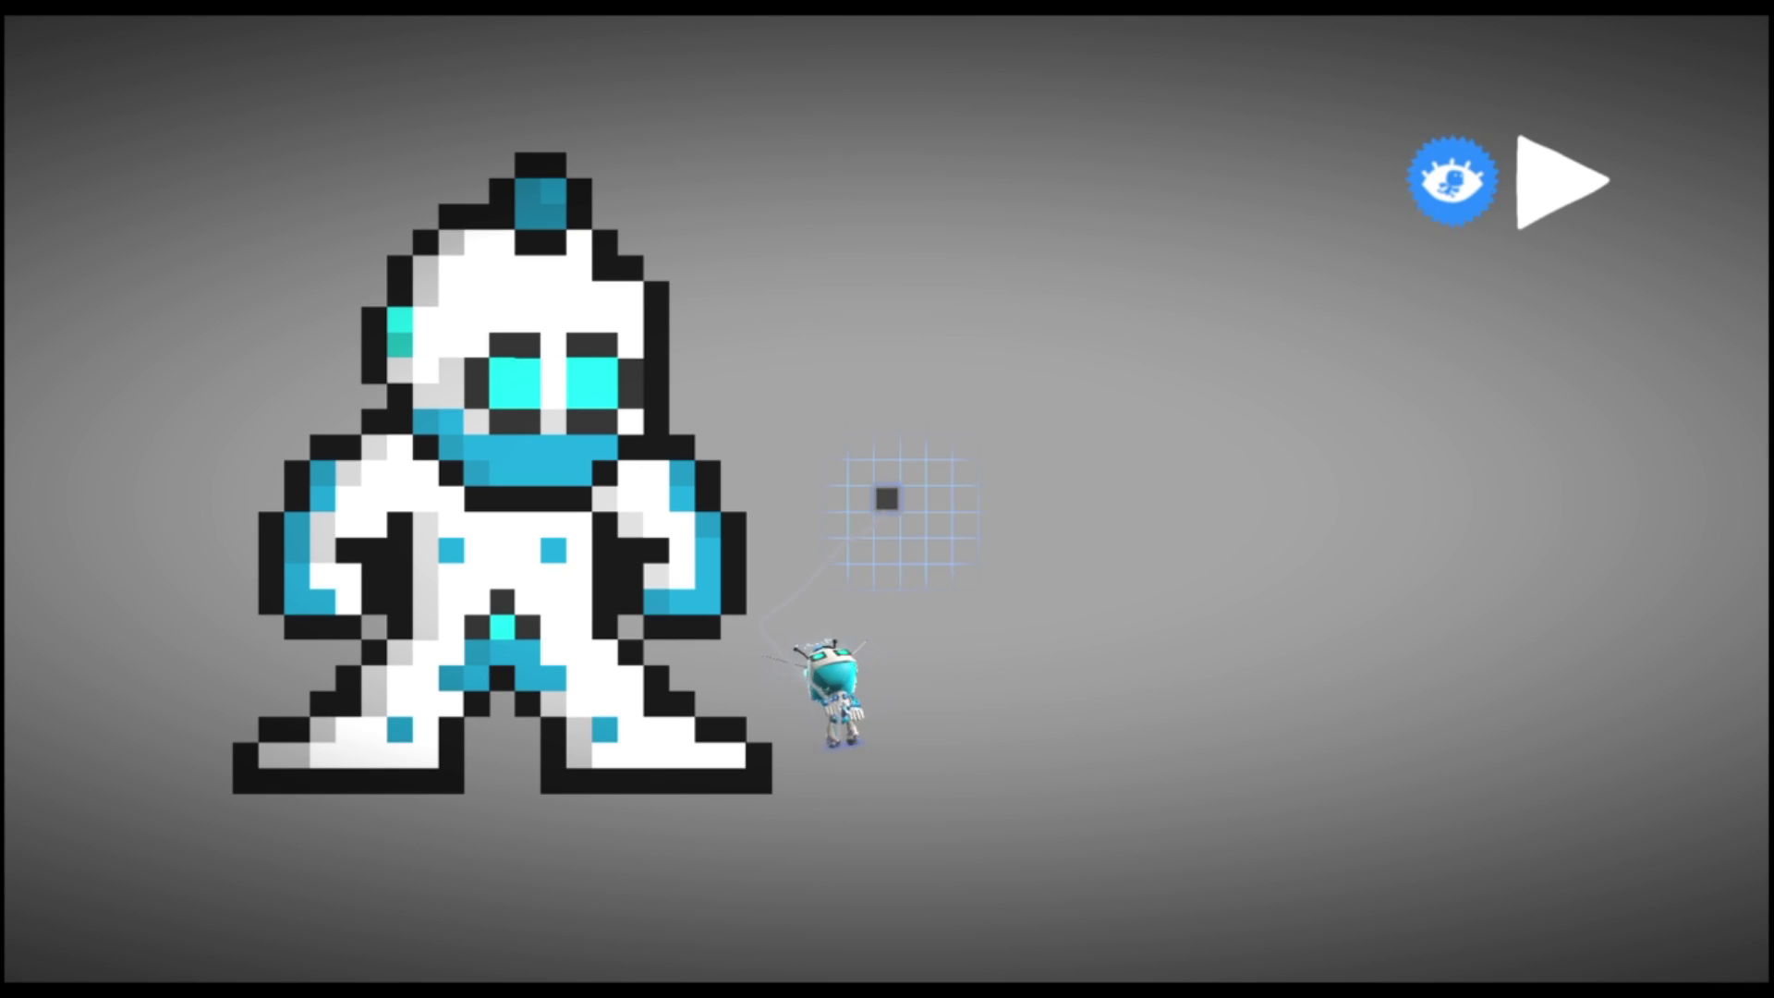
- Add a white swatch above the black one and a light grey shade beside it at 33% brightness
{"action": "left_click", "coordinate": [886, 495]}
{"action": "right_click", "coordinate": [886, 498]}
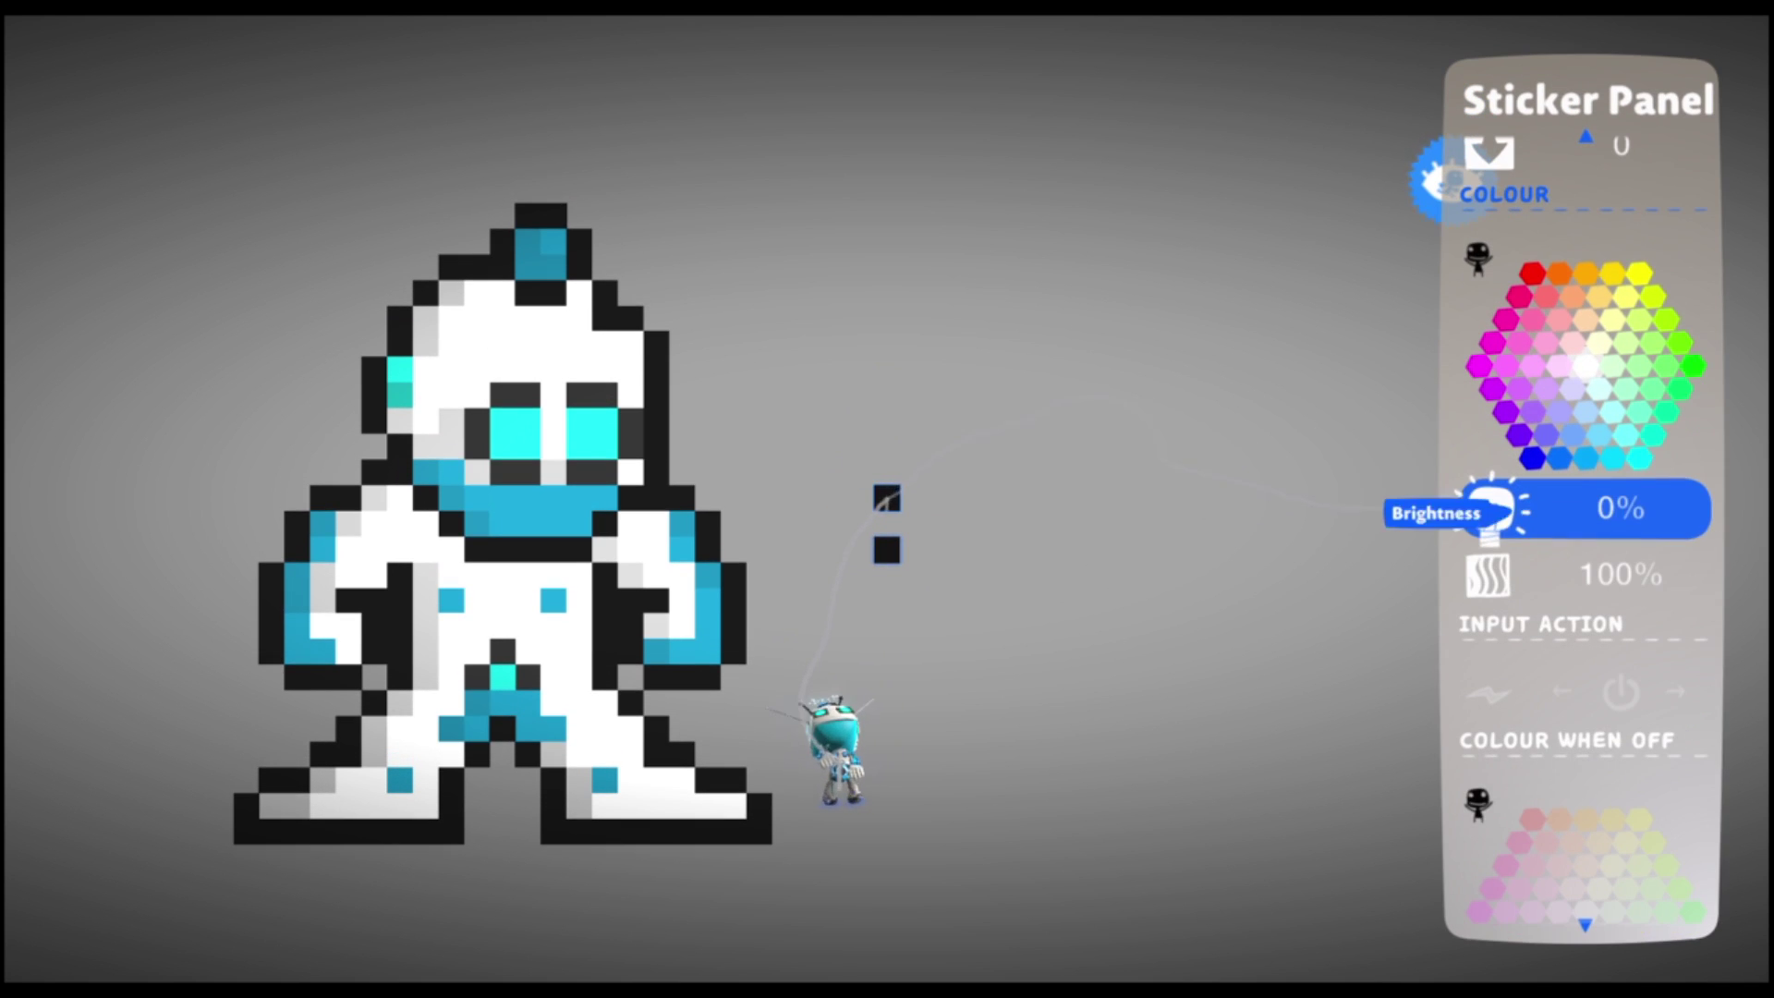
{"action": "key", "text": "Right"}
{"action": "key", "text": "Right"}
{"action": "key", "text": "Escape"}
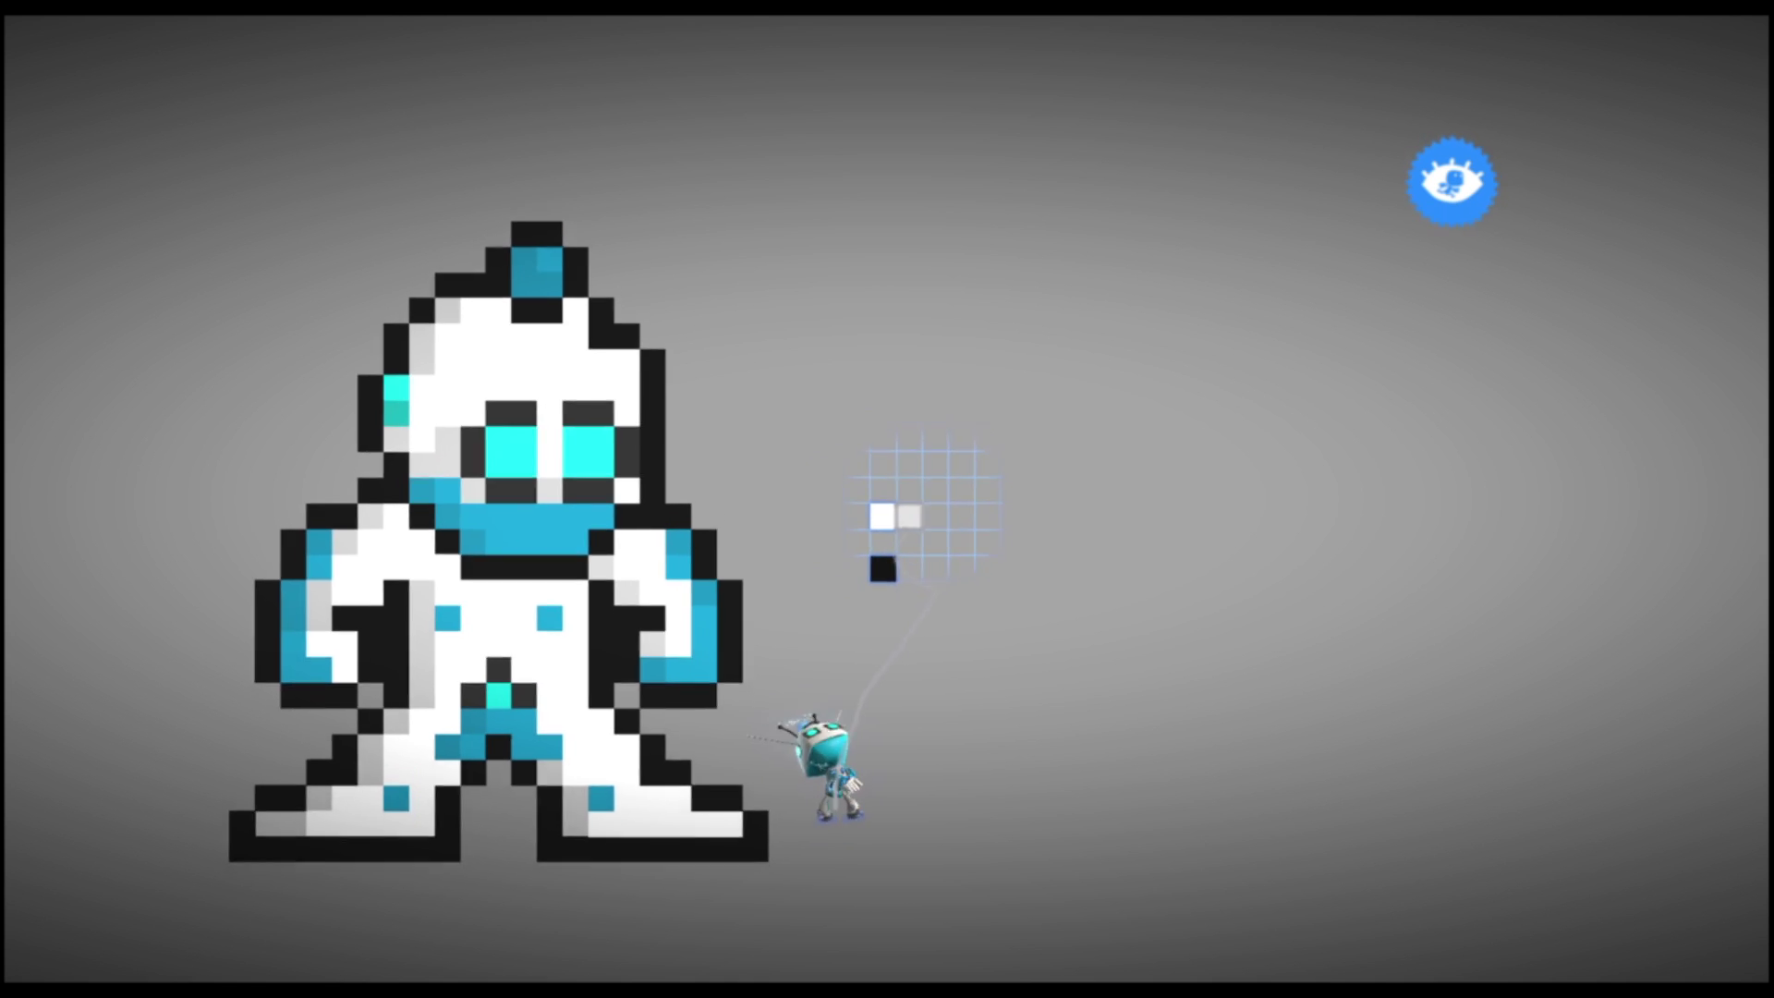
{"action": "left_click", "coordinate": [889, 500]}
{"action": "right_click", "coordinate": [887, 499]}
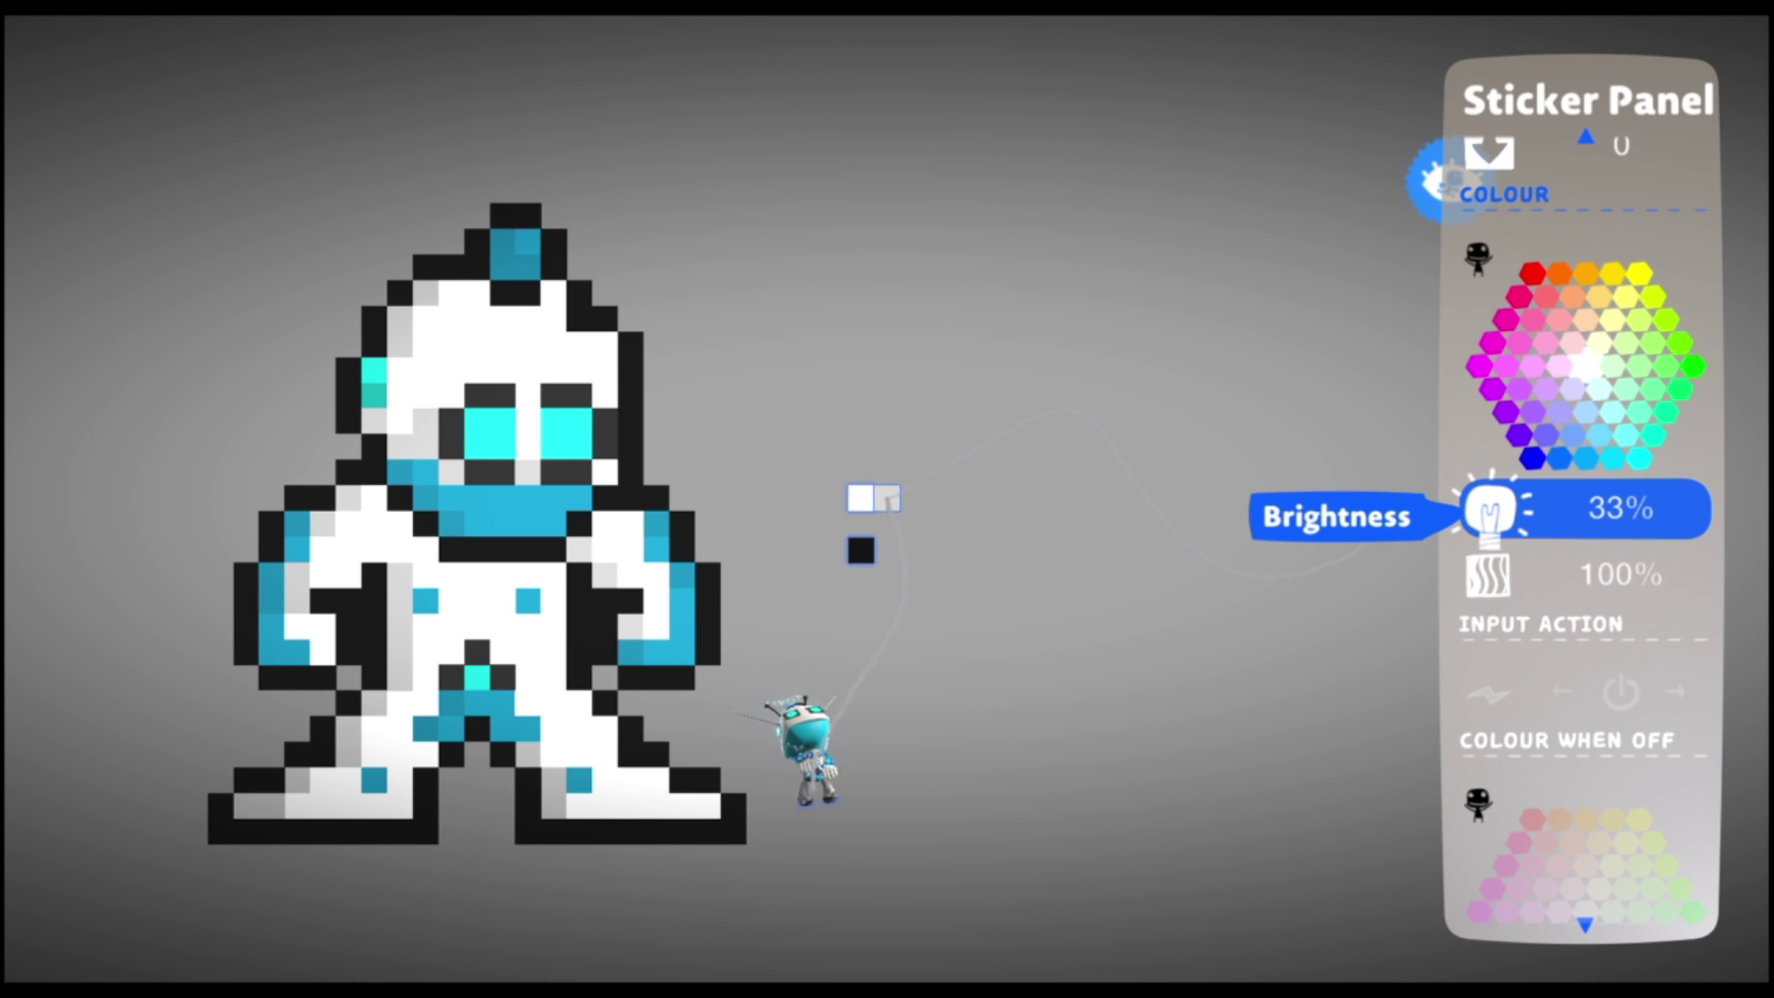
{"action": "key", "text": "Escape"}
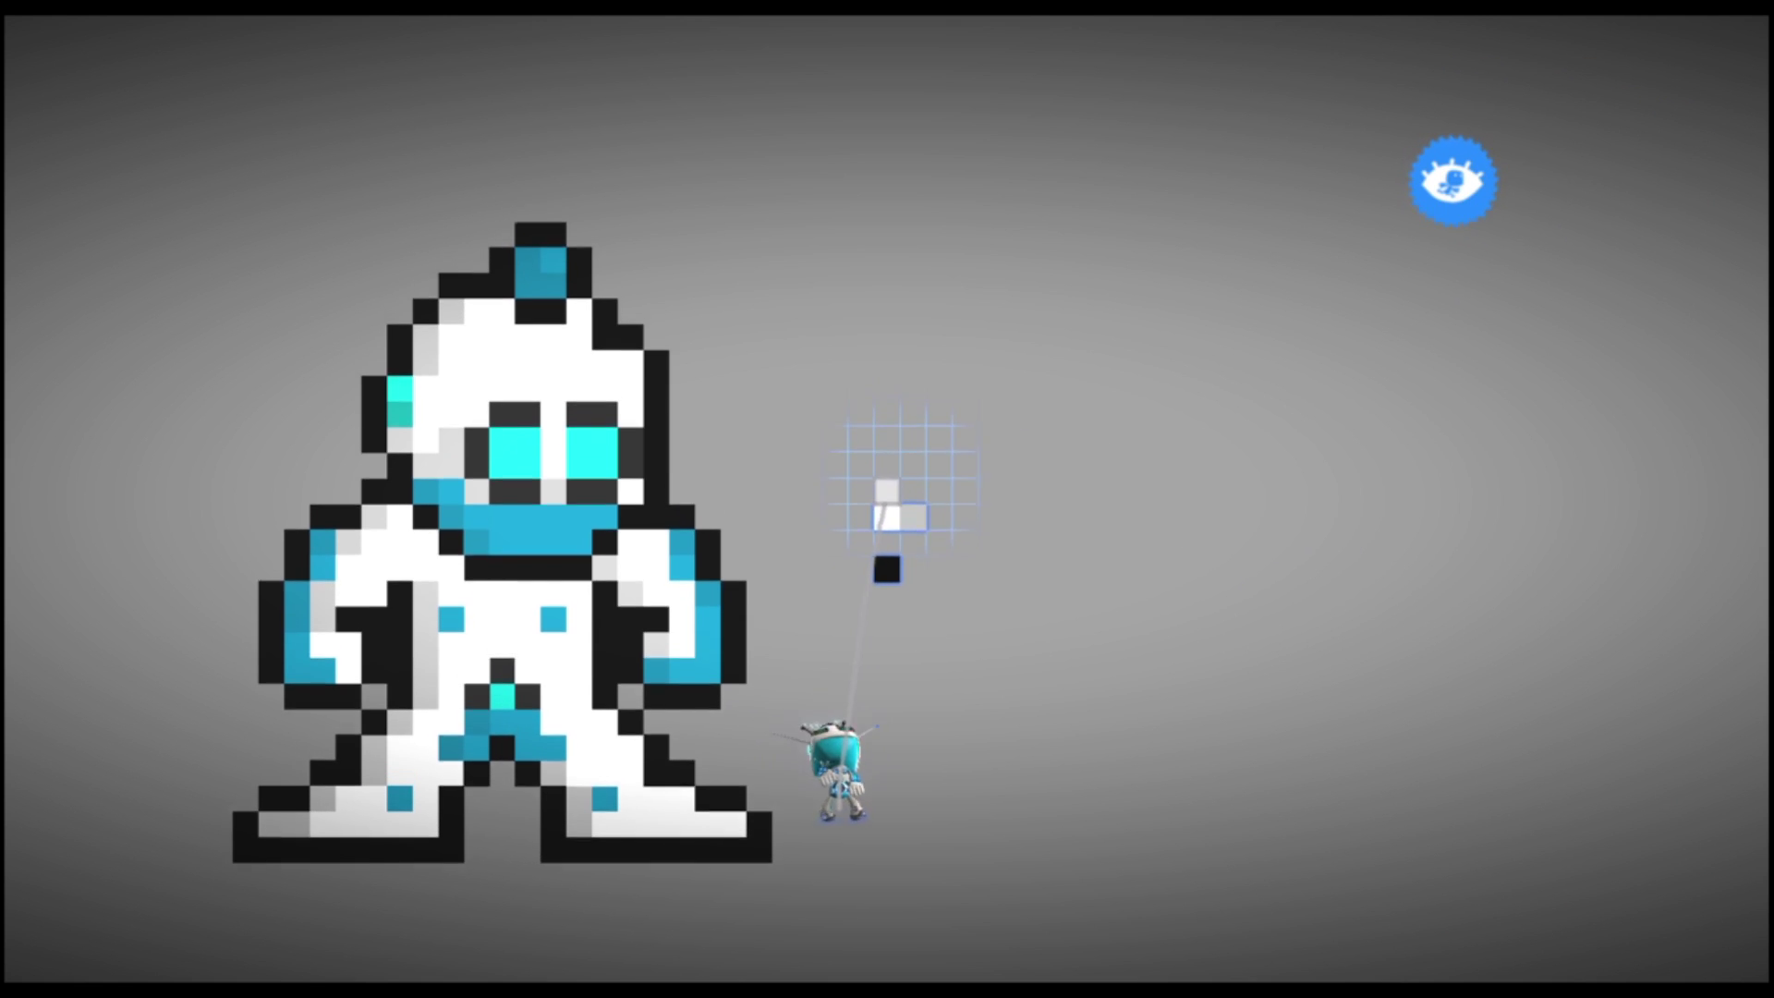
- Add a cyan swatch above the white one and a darker cyan shade beside it at 30% brightness
{"action": "left_click", "coordinate": [883, 499]}
{"action": "right_click", "coordinate": [889, 500]}
{"action": "key", "text": "Up"}
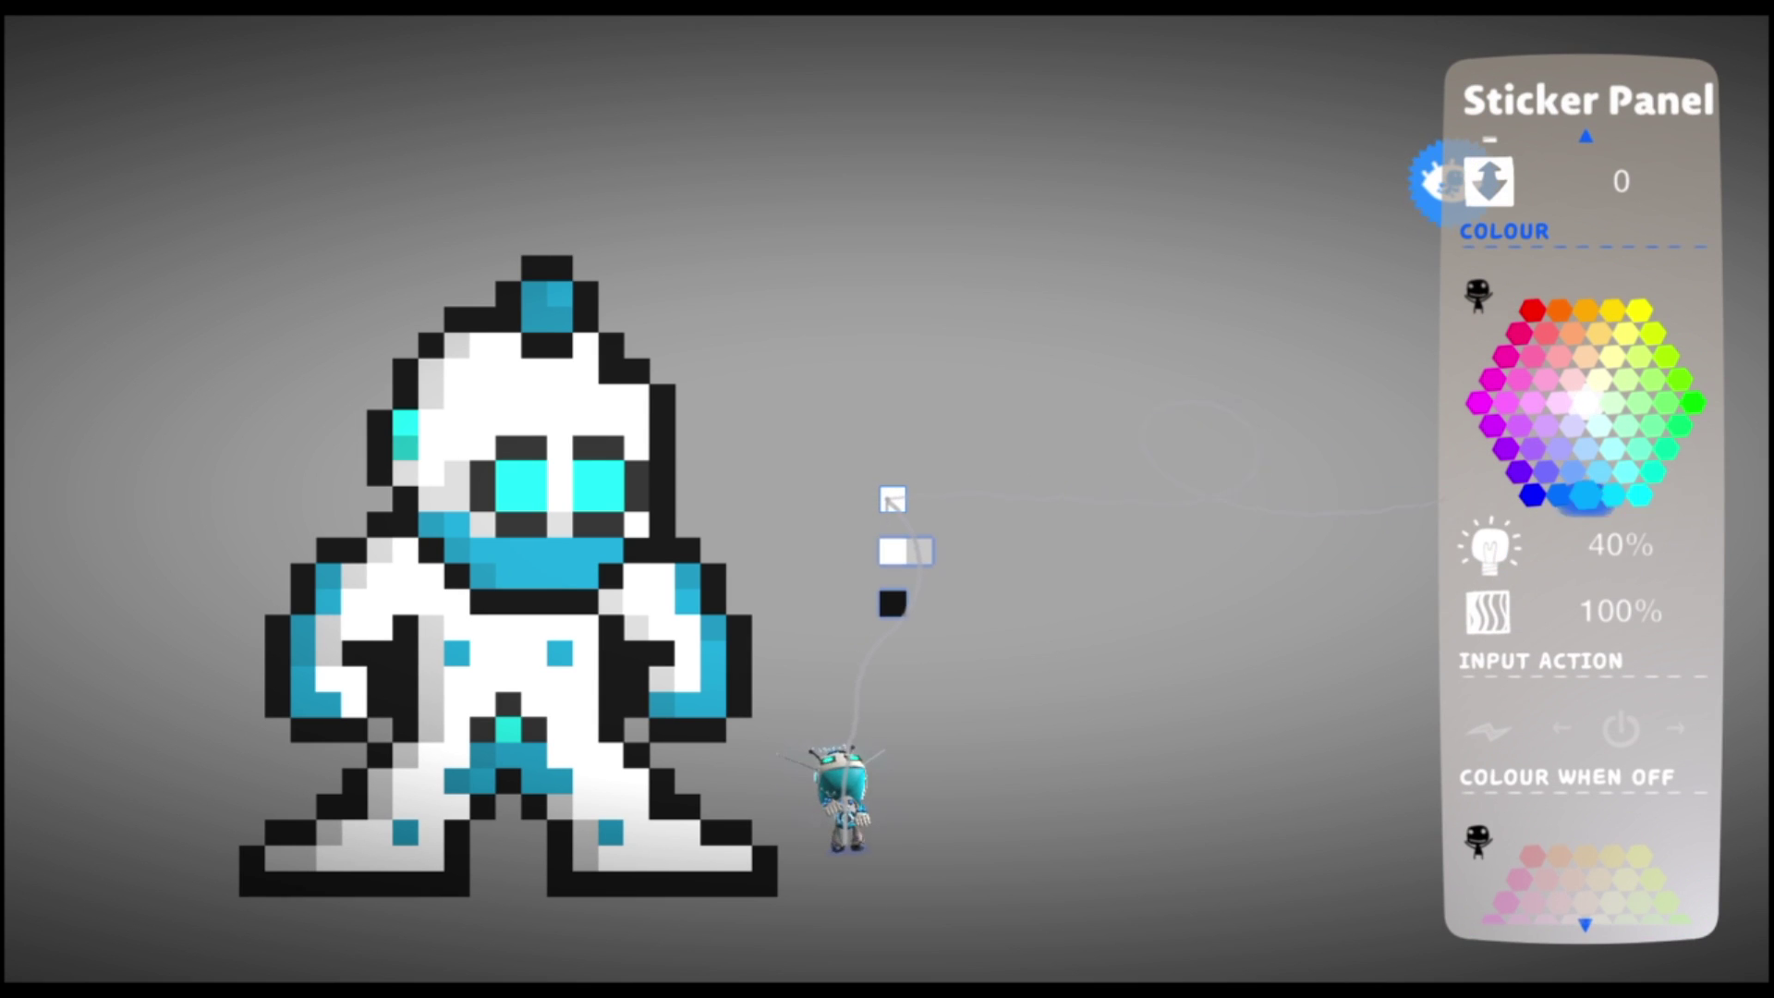
{"action": "key", "text": "Escape"}
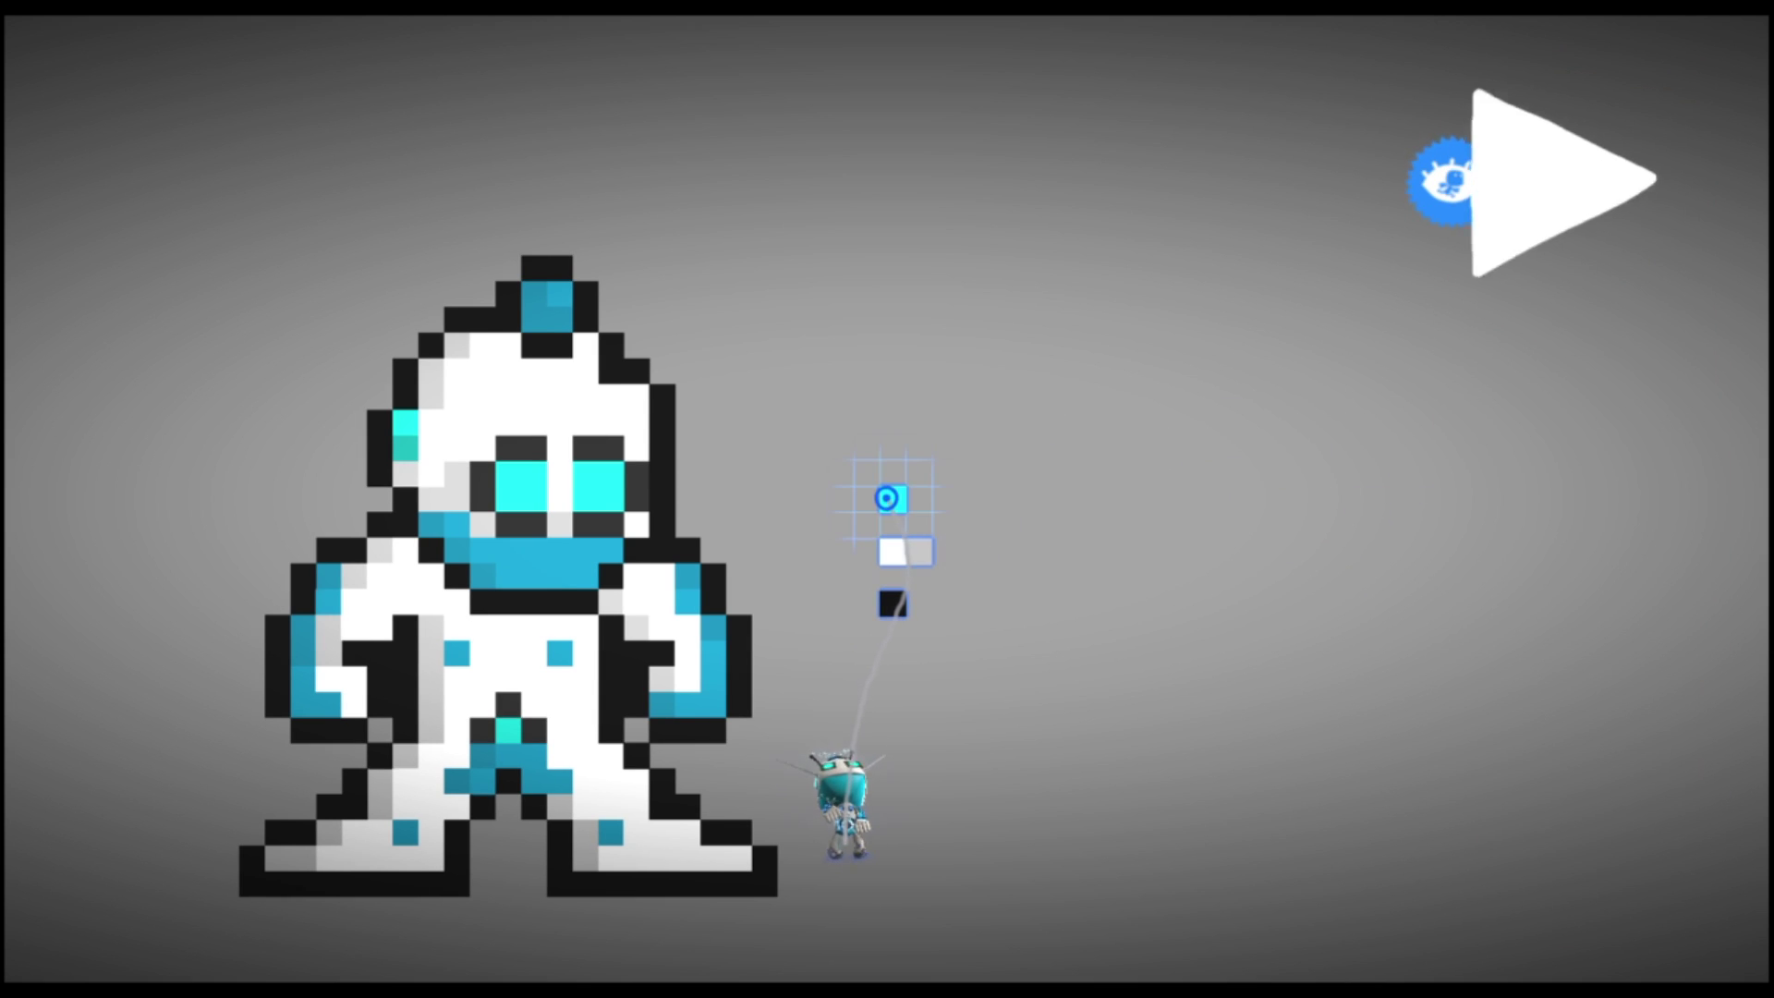
{"action": "key", "text": "Return"}
{"action": "key", "text": "Down"}
{"action": "key", "text": "Left"}
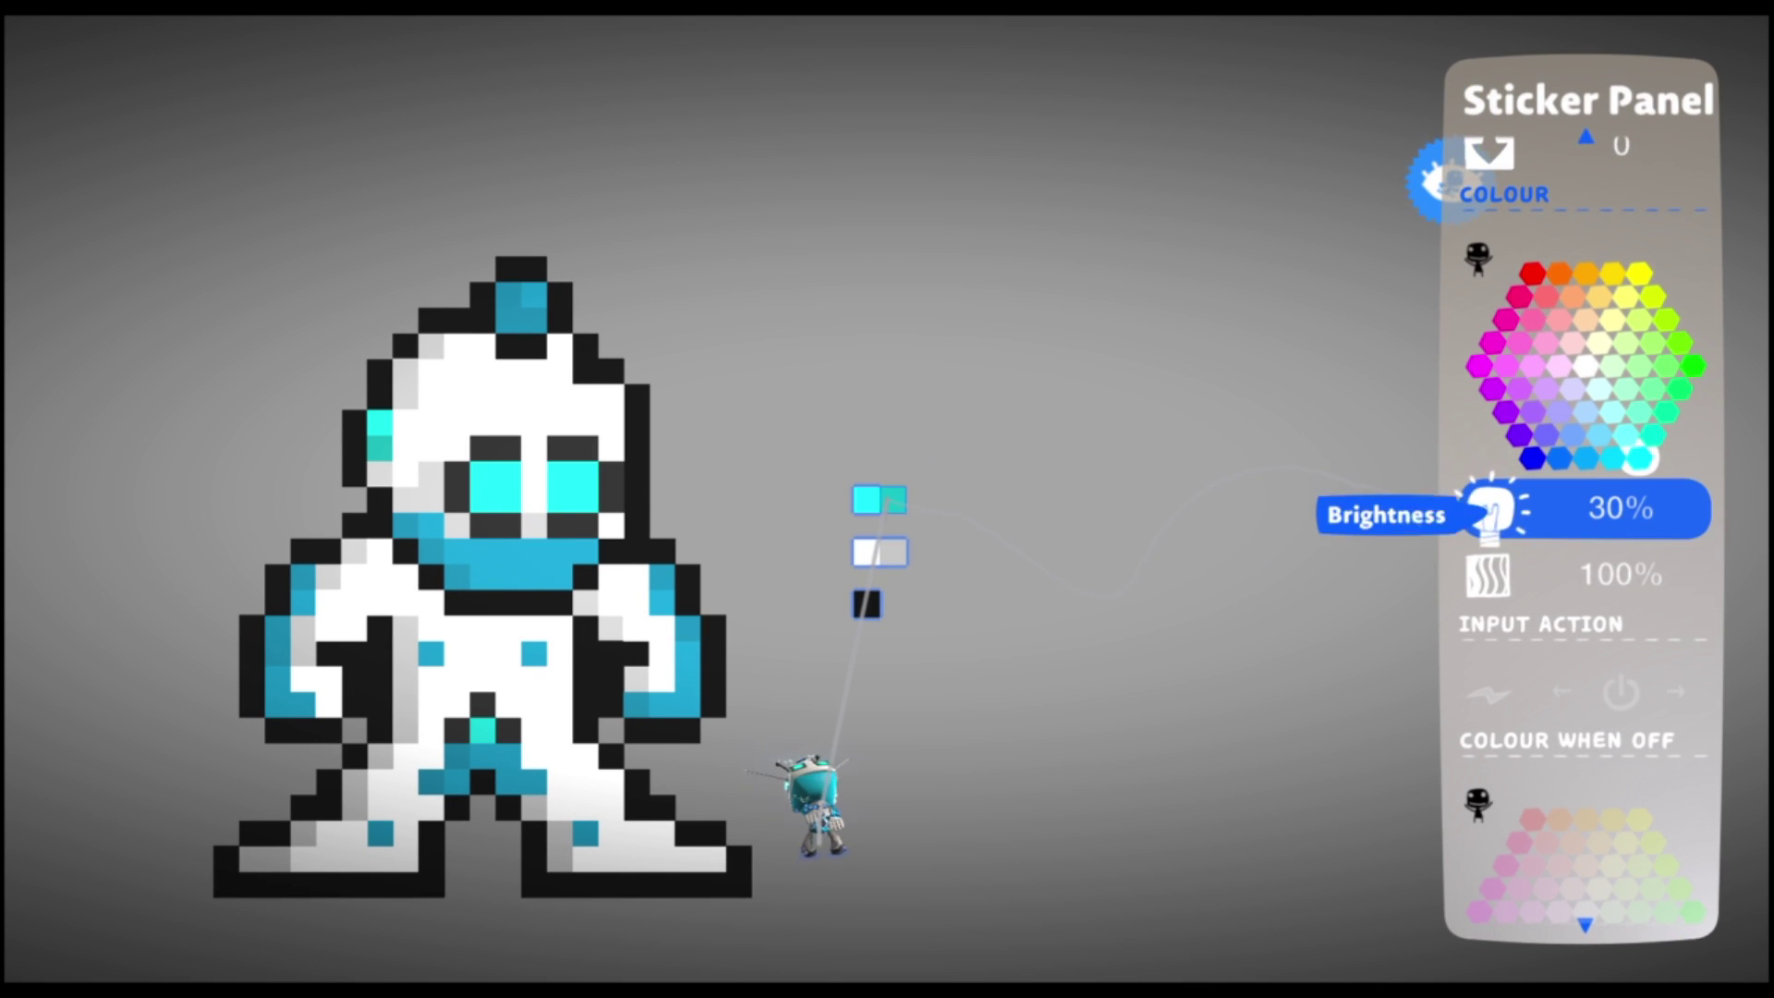
{"action": "key", "text": "Escape"}
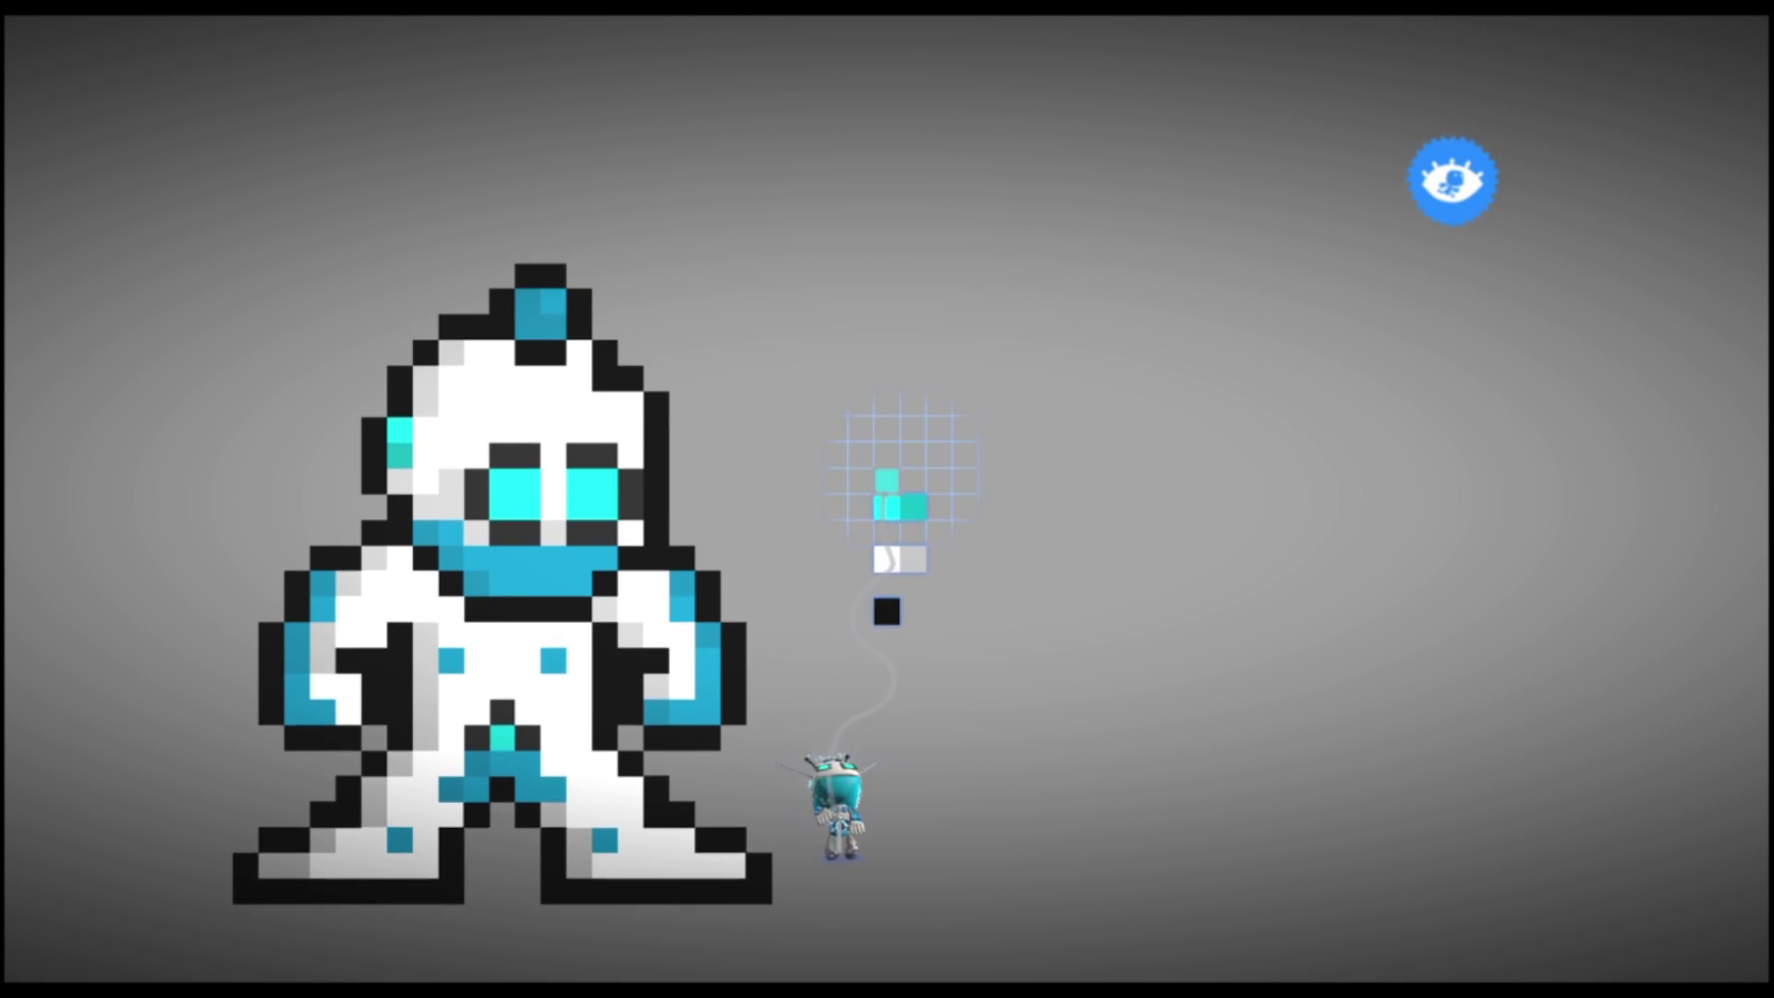
- Add a light blue swatch above the cyan one and a darker blue shade beside it at 35% brightness
{"action": "key", "text": "Return"}
{"action": "key", "text": "Up"}
{"action": "key", "text": "Right"}
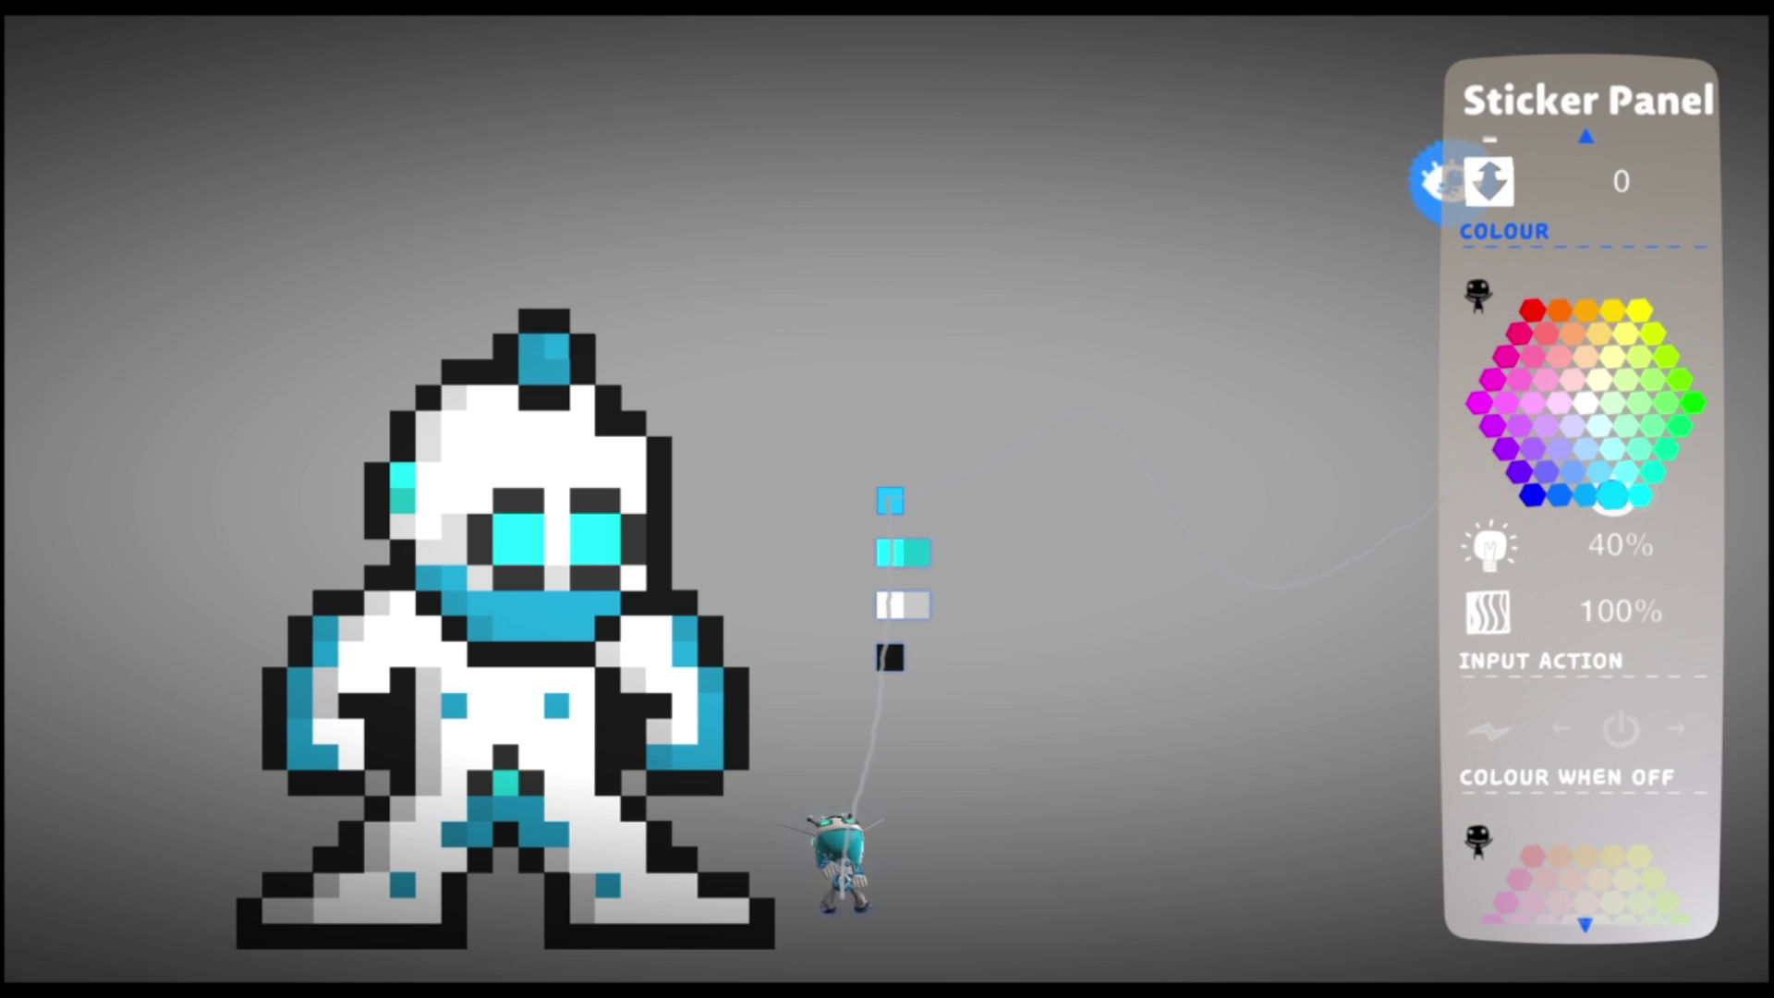
{"action": "key", "text": "Escape"}
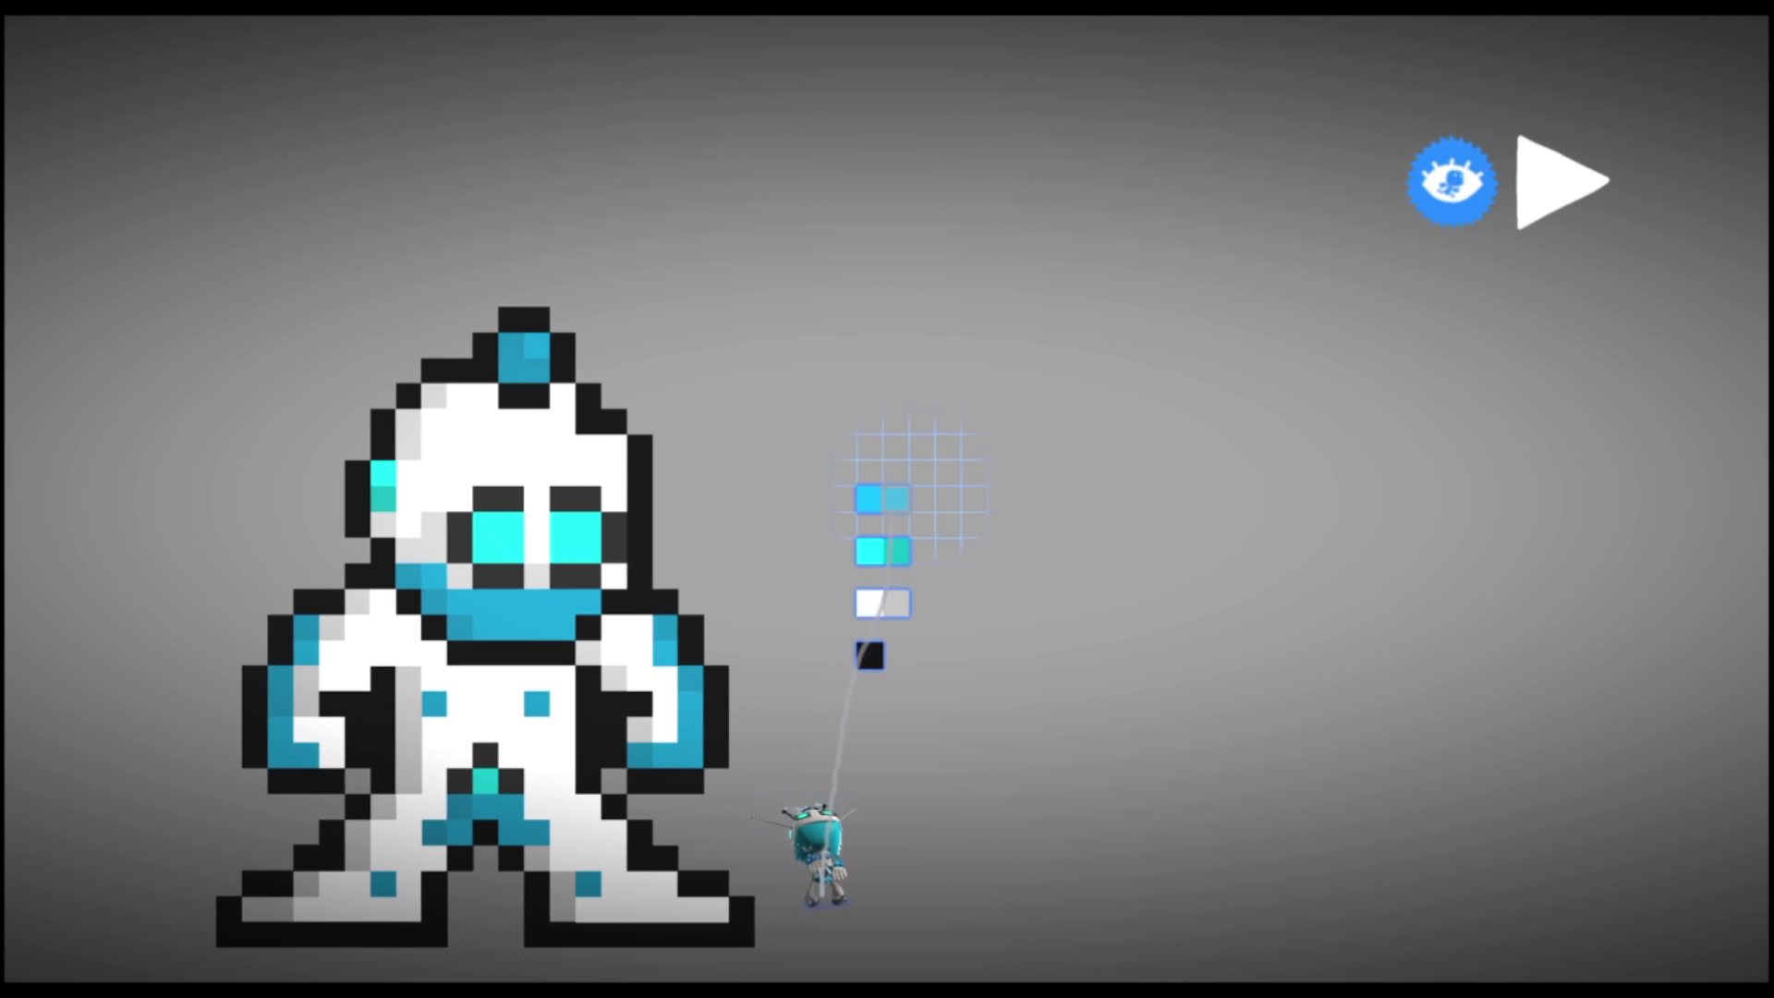
{"action": "key", "text": "Return"}
{"action": "key", "text": "Down"}
{"action": "key", "text": "Left"}
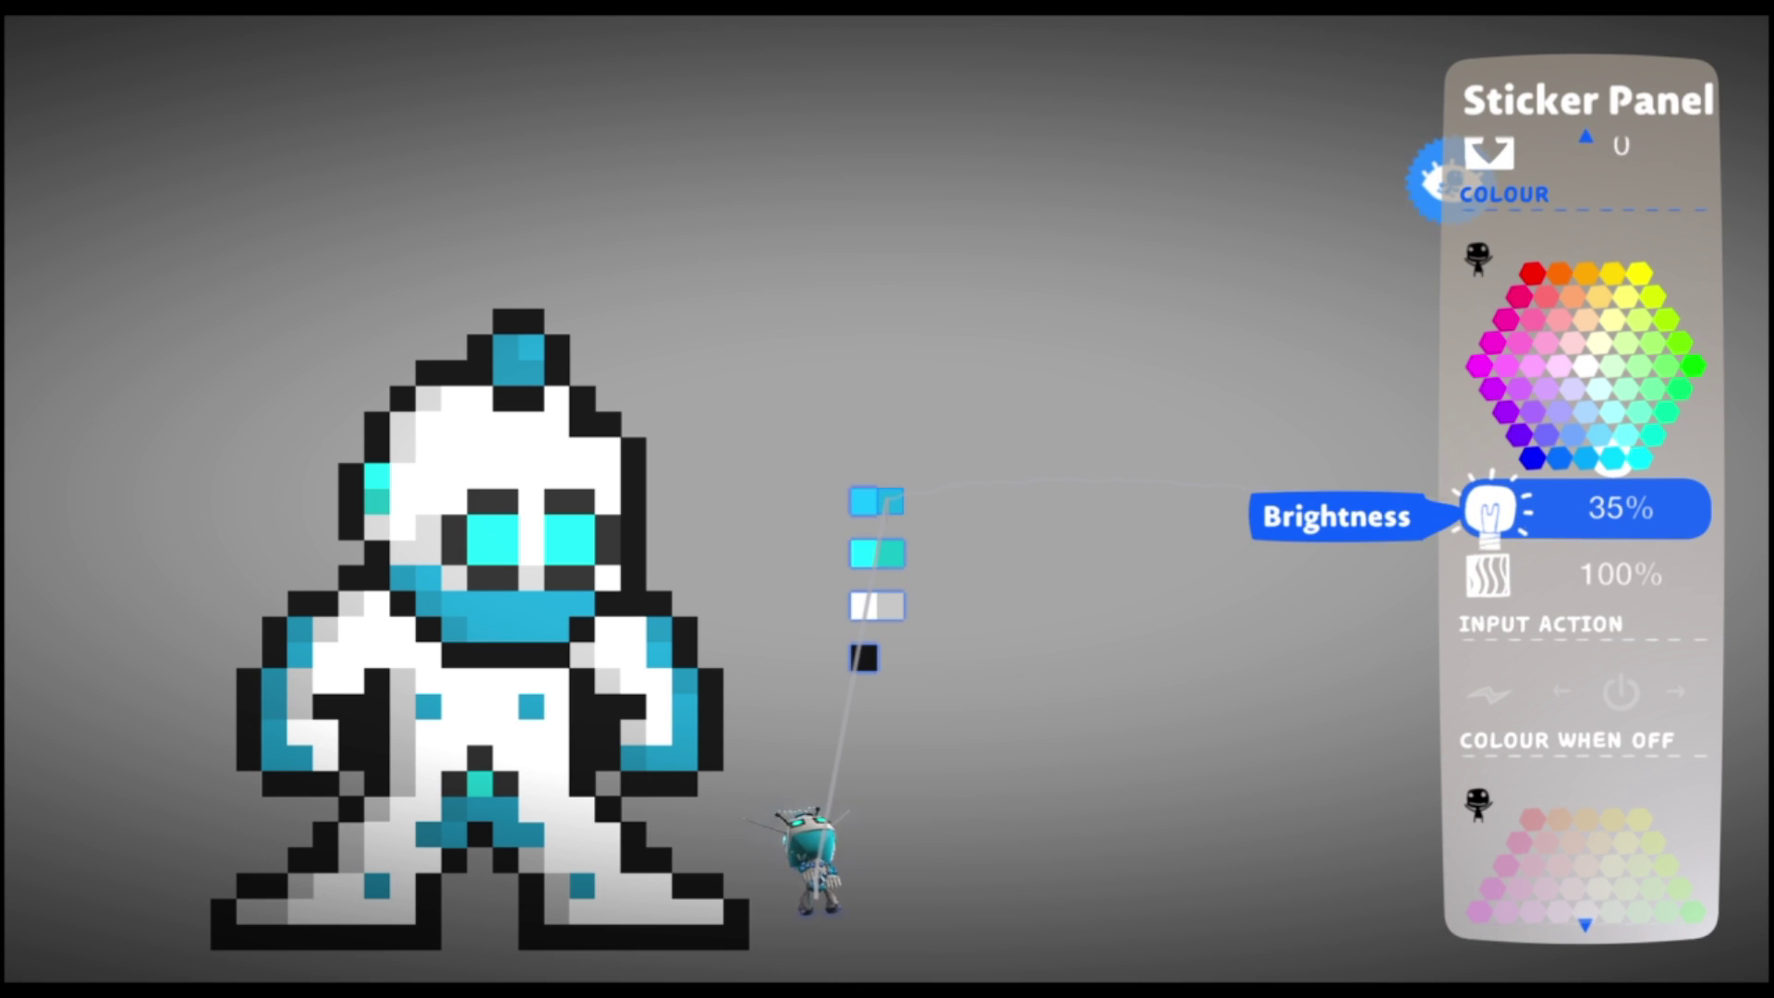
{"action": "key", "text": "Escape"}
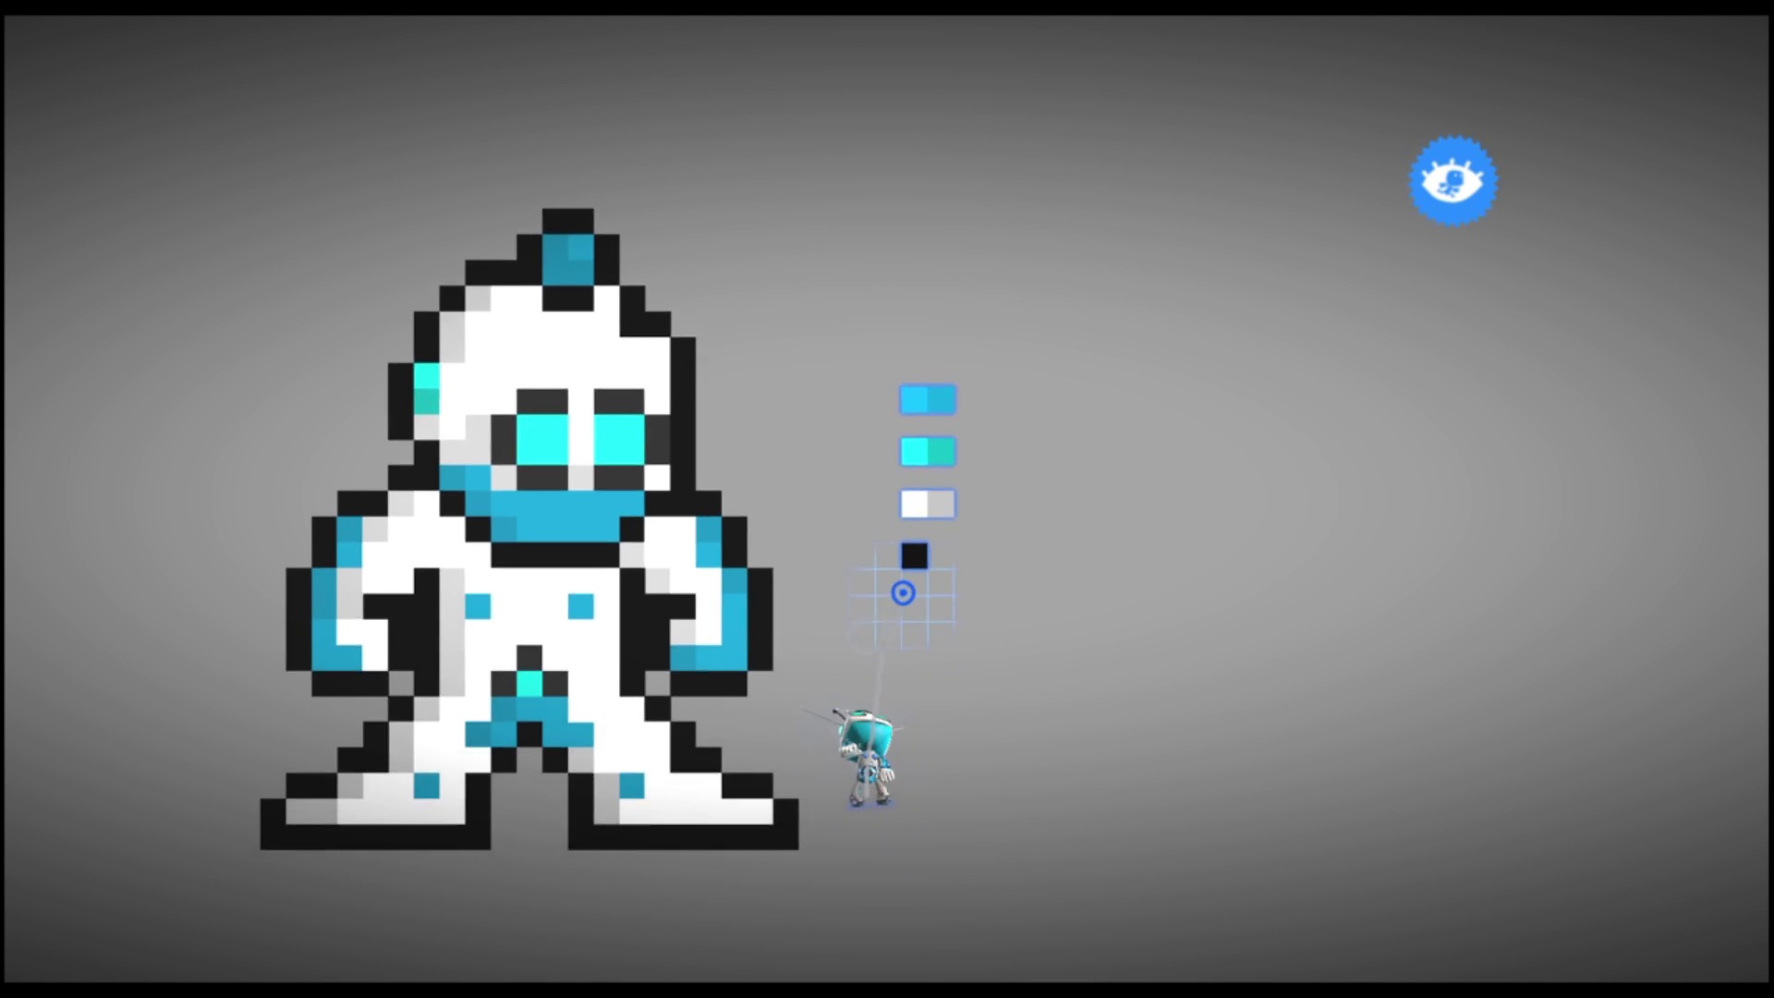
- Place a copy of the black swatch above the blue pair and set its brightness to 10% for dark grey
{"action": "left_click", "coordinate": [885, 499]}
{"action": "key", "text": "Up"}
{"action": "key", "text": "Up"}
{"action": "key", "text": "Up"}
{"action": "key", "text": "Up"}
{"action": "key", "text": "Up"}
{"action": "key", "text": "Up"}
{"action": "key", "text": "Up"}
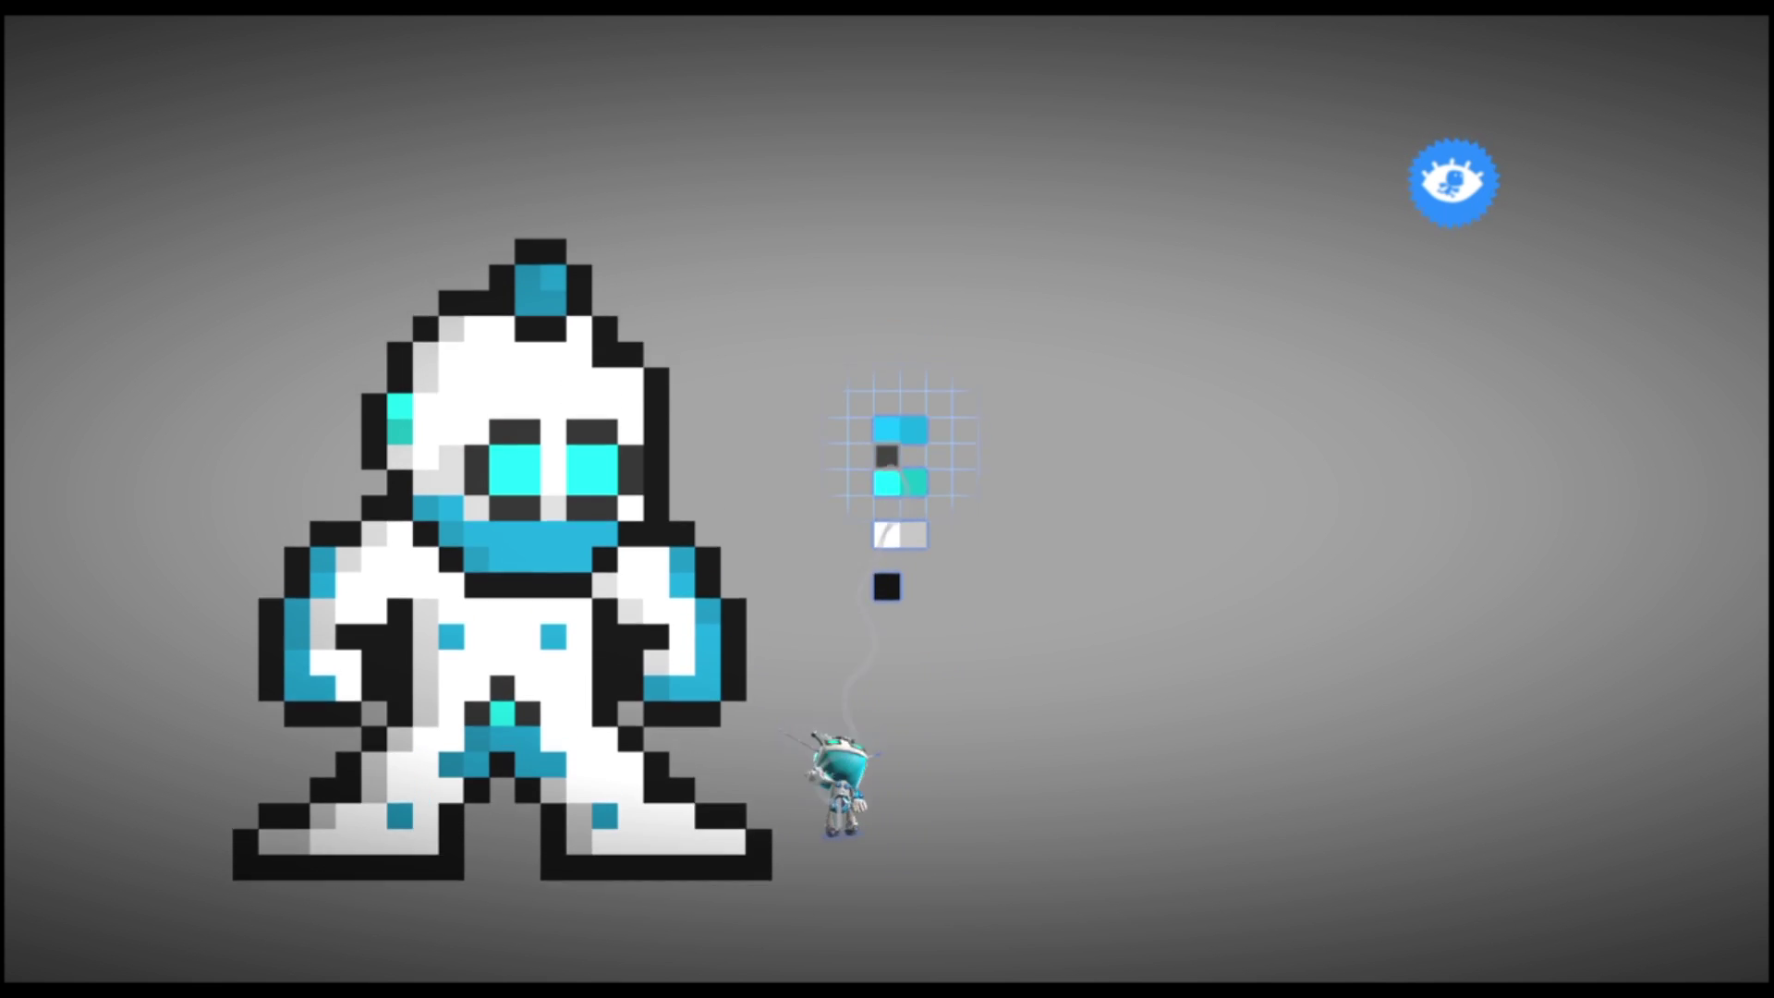
{"action": "left_click", "coordinate": [887, 470]}
{"action": "right_click", "coordinate": [887, 470]}
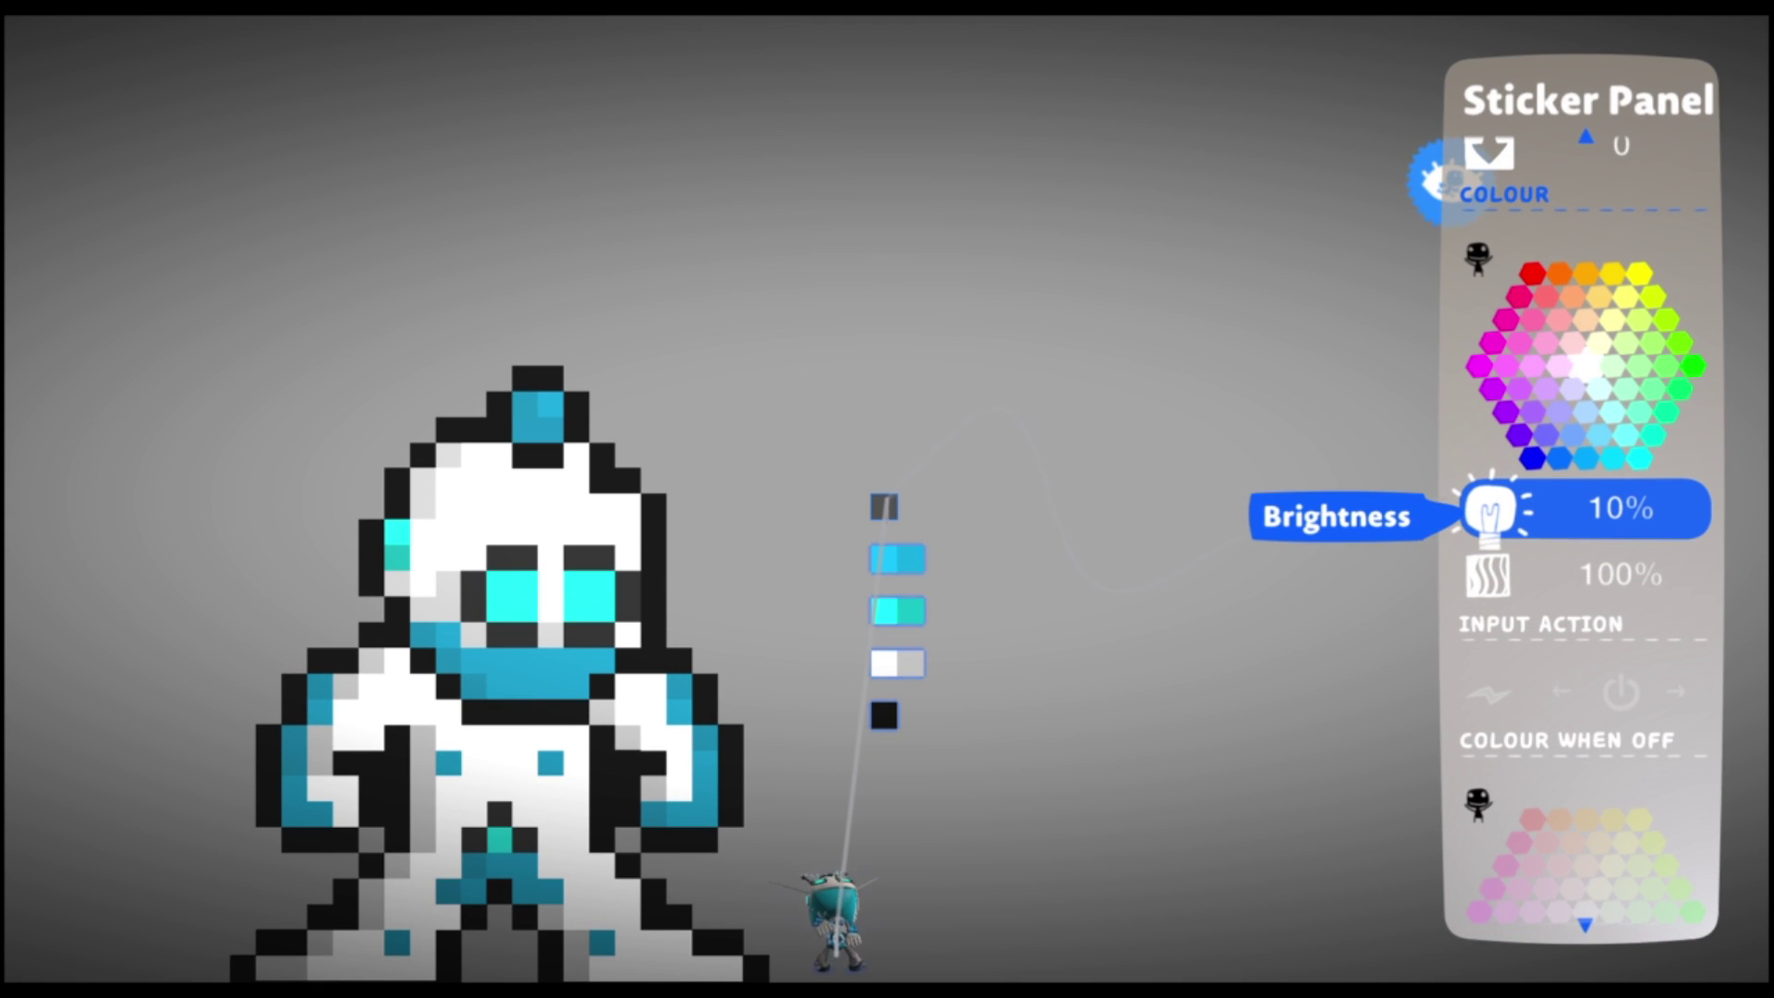
{"action": "key", "text": "Escape"}
{"action": "key", "text": "Escape"}
- Examine the finished Mega Man sprite poses and the colour palettes placed above them
{"action": "key", "text": "Up"}
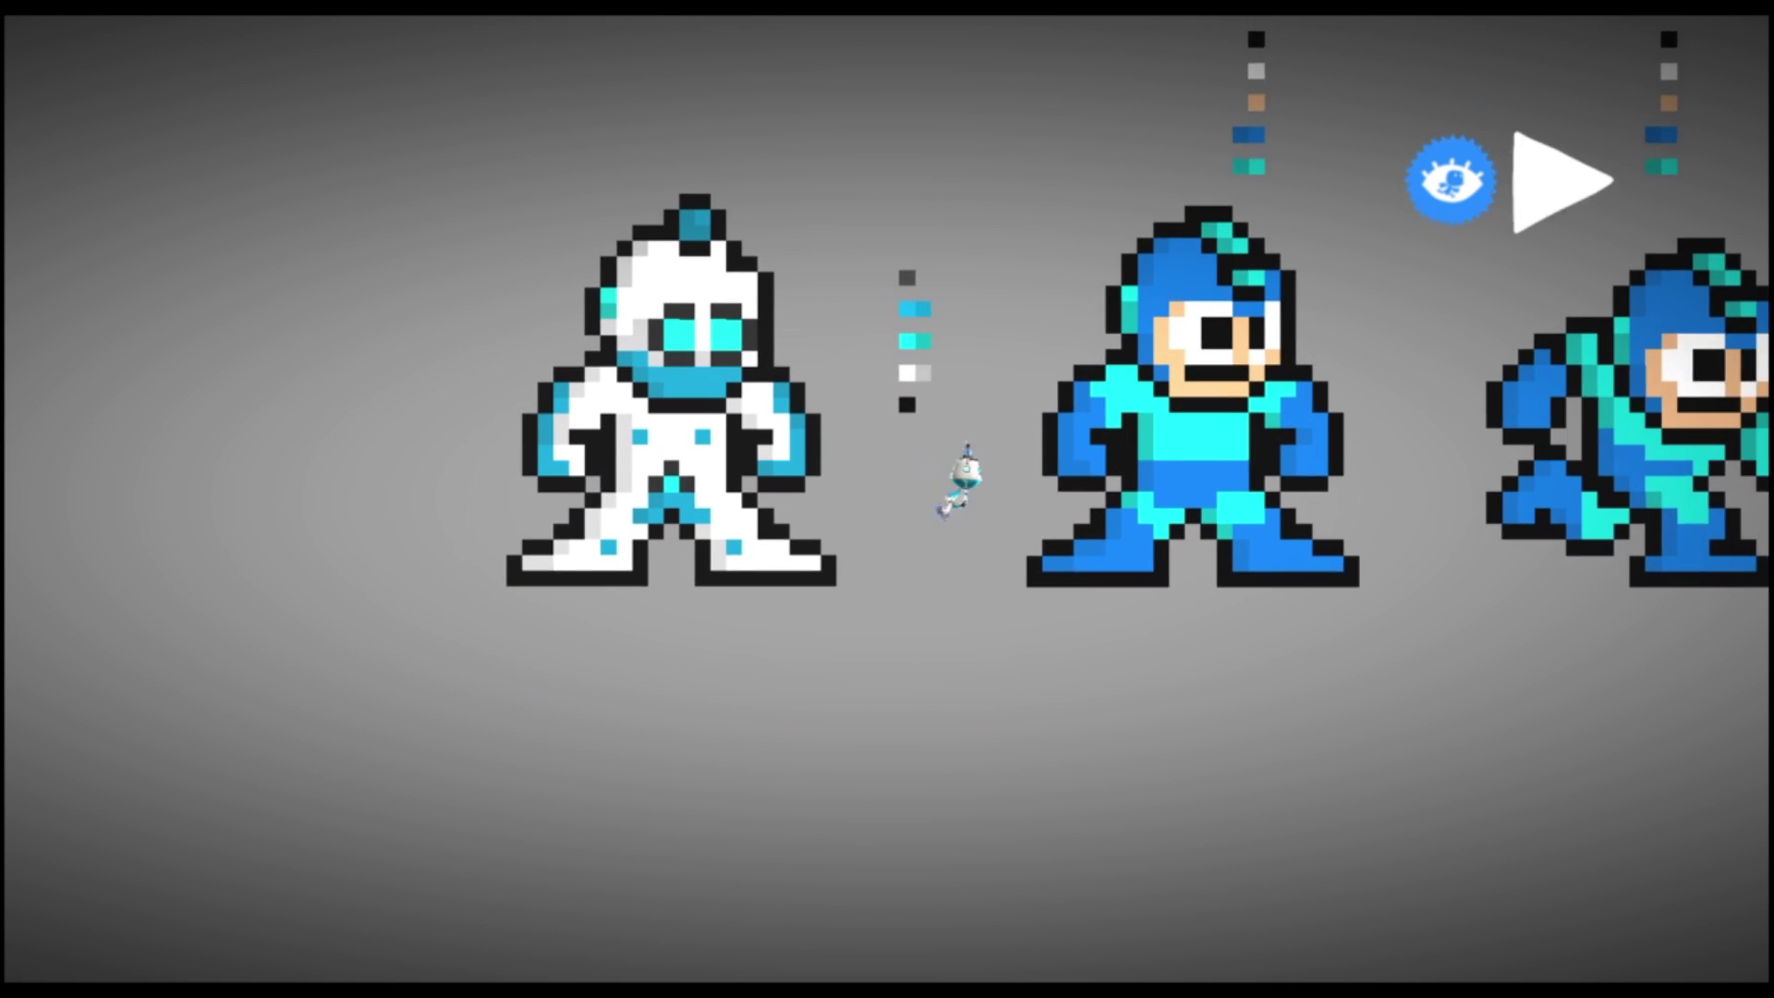
{"action": "key", "text": "Right"}
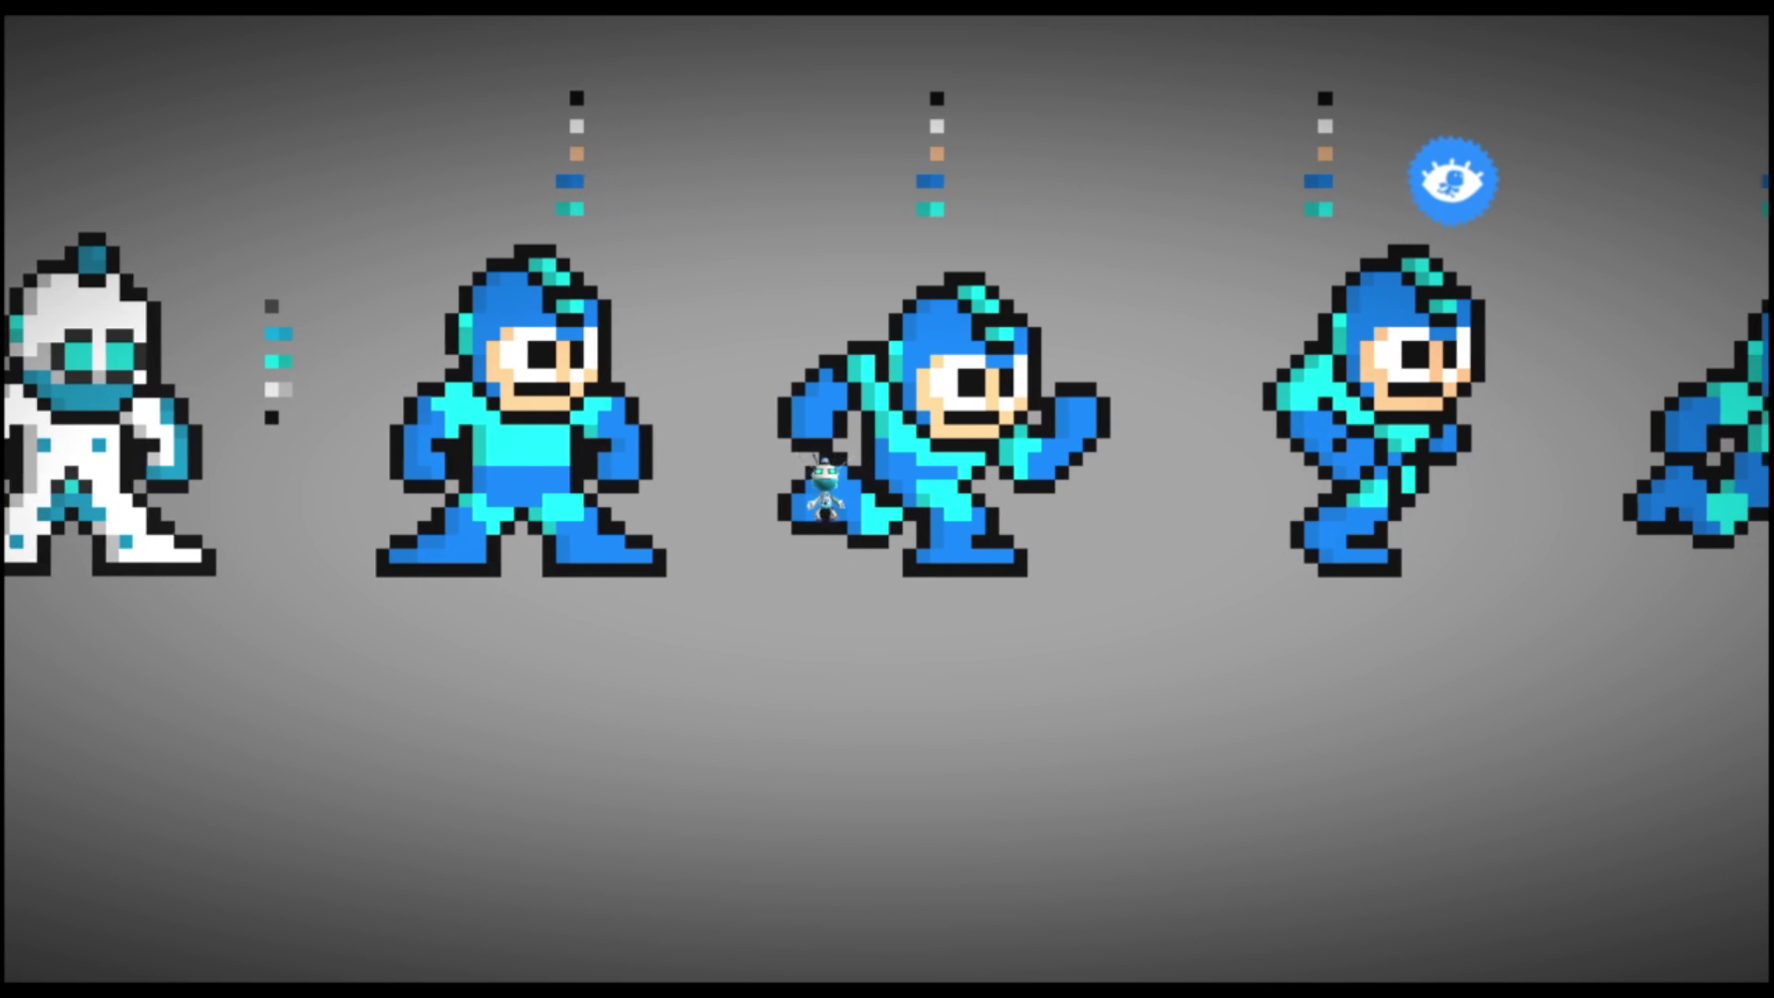
{"action": "key", "text": "Up"}
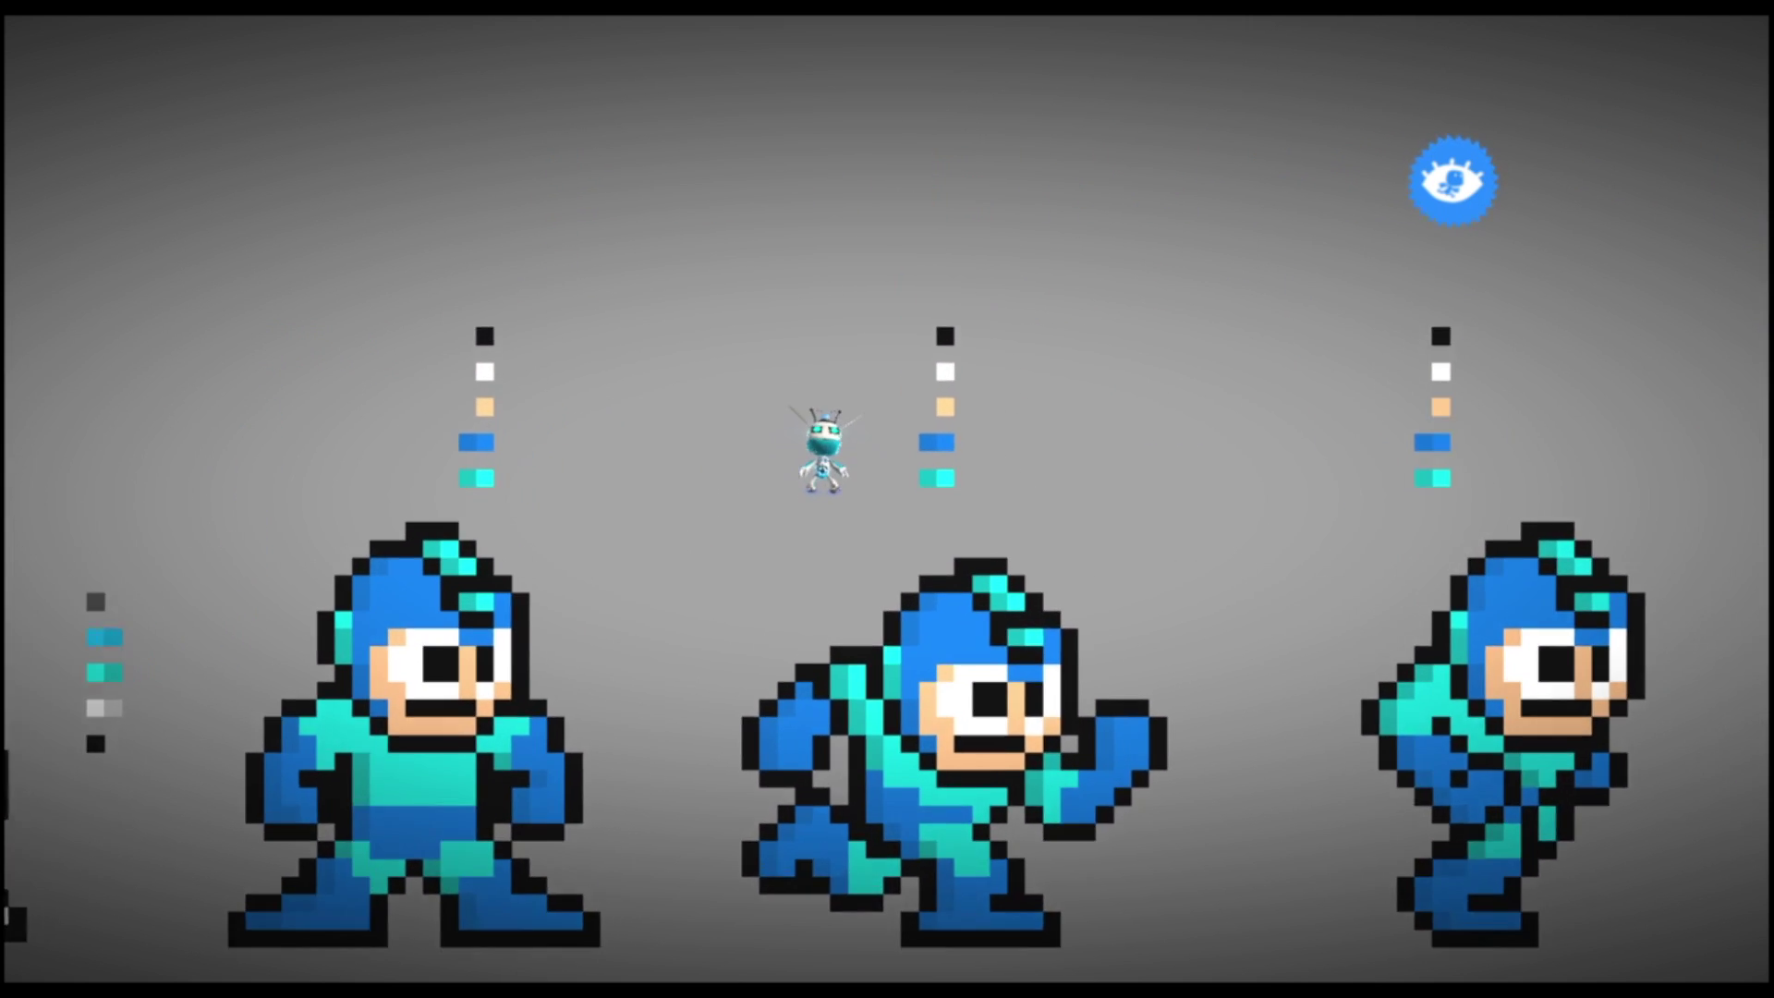
- Place a copy of the cyan swatch over the eye of the front-view Mega Man sprite
{"action": "key", "text": "Left"}
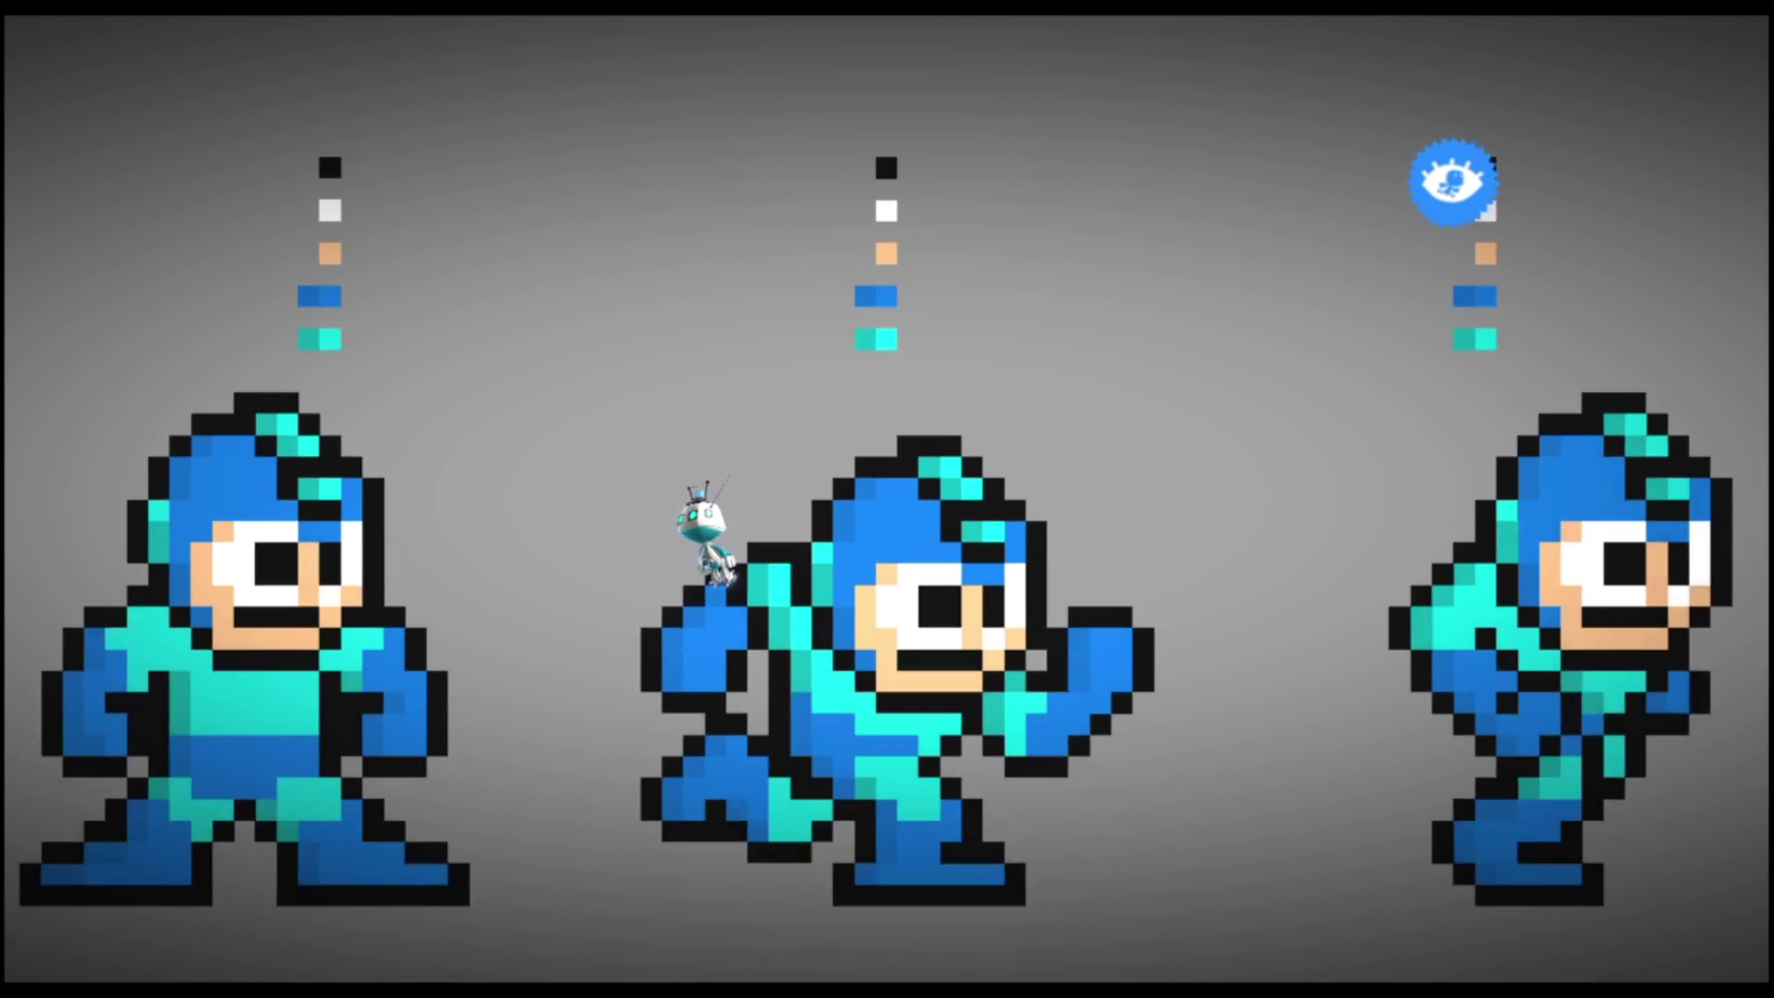
{"action": "key", "text": "Left"}
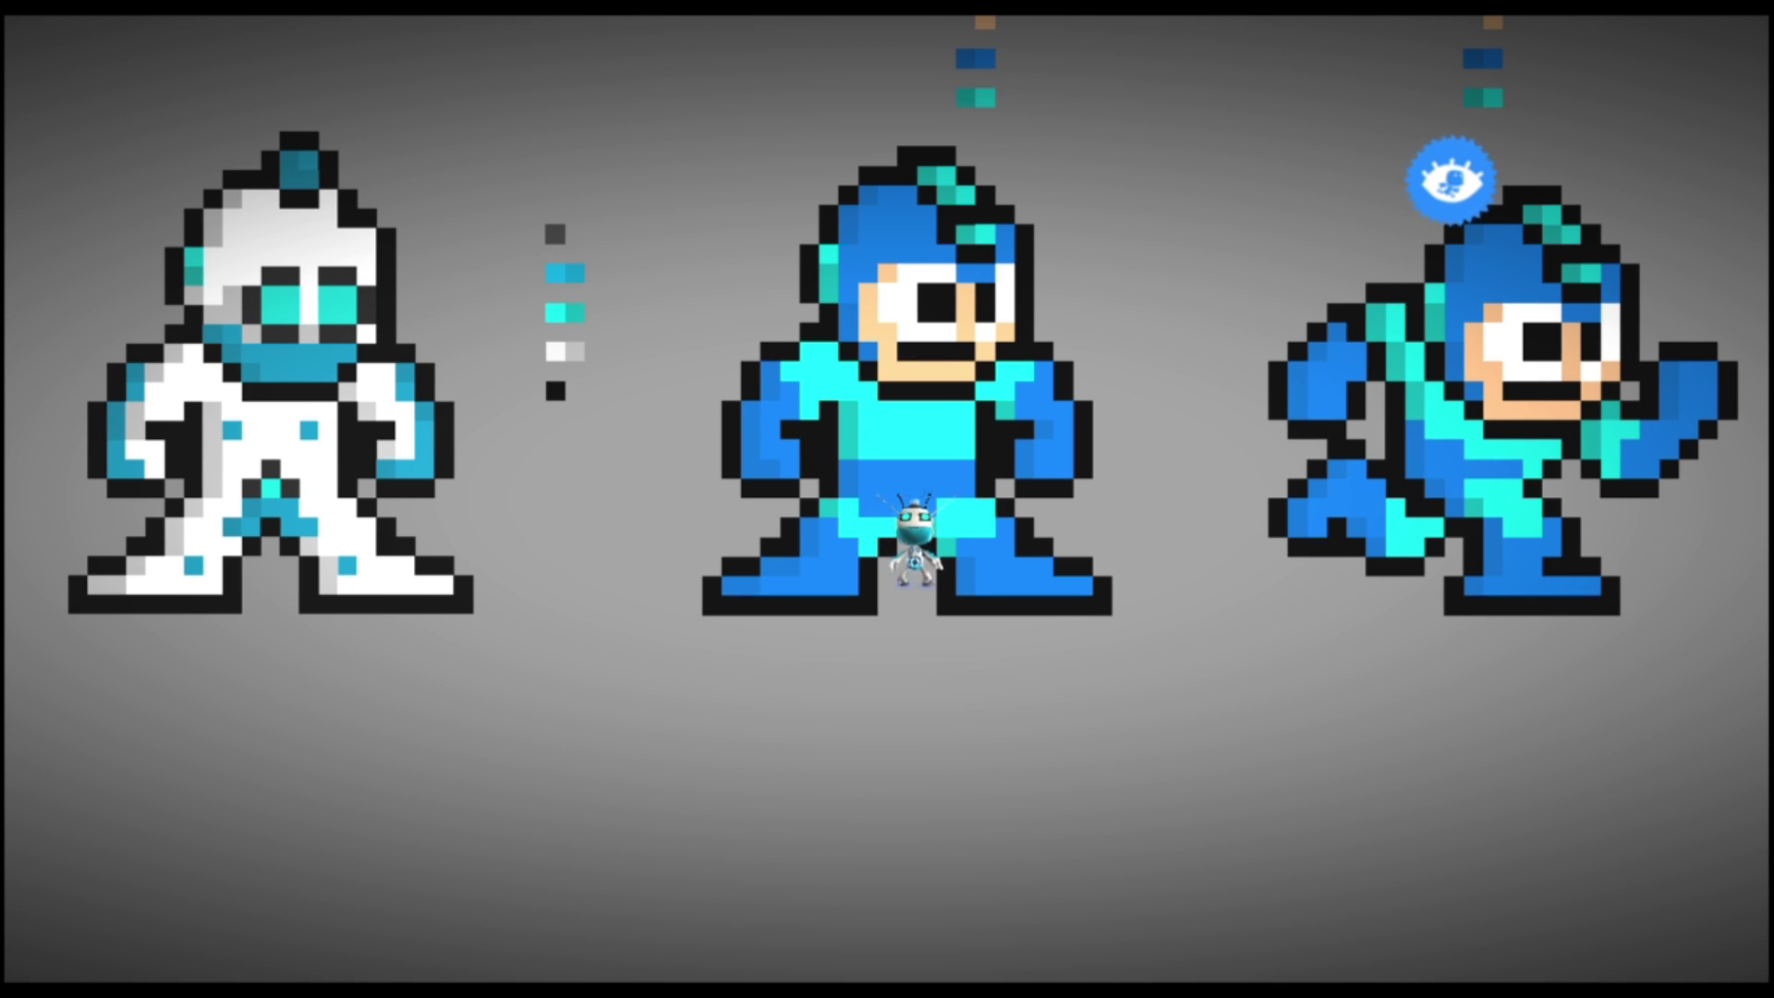
{"action": "key", "text": "Right"}
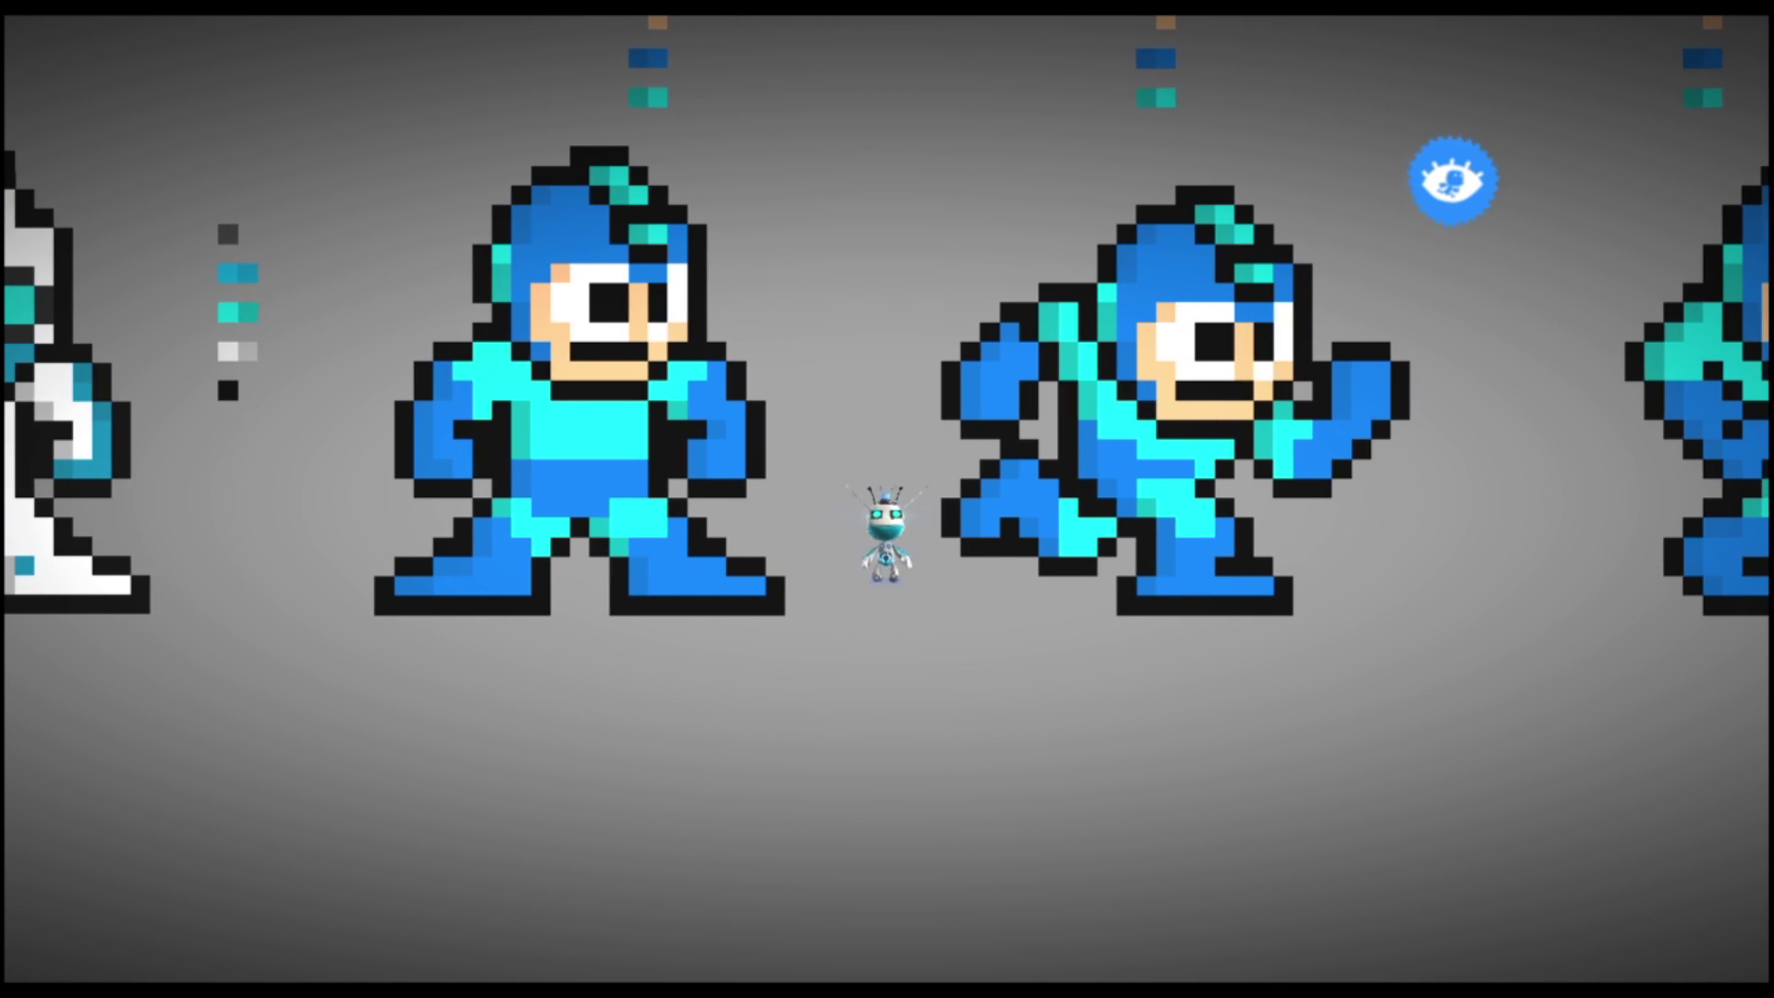
{"action": "key", "text": "Left"}
{"action": "key", "text": "z"}
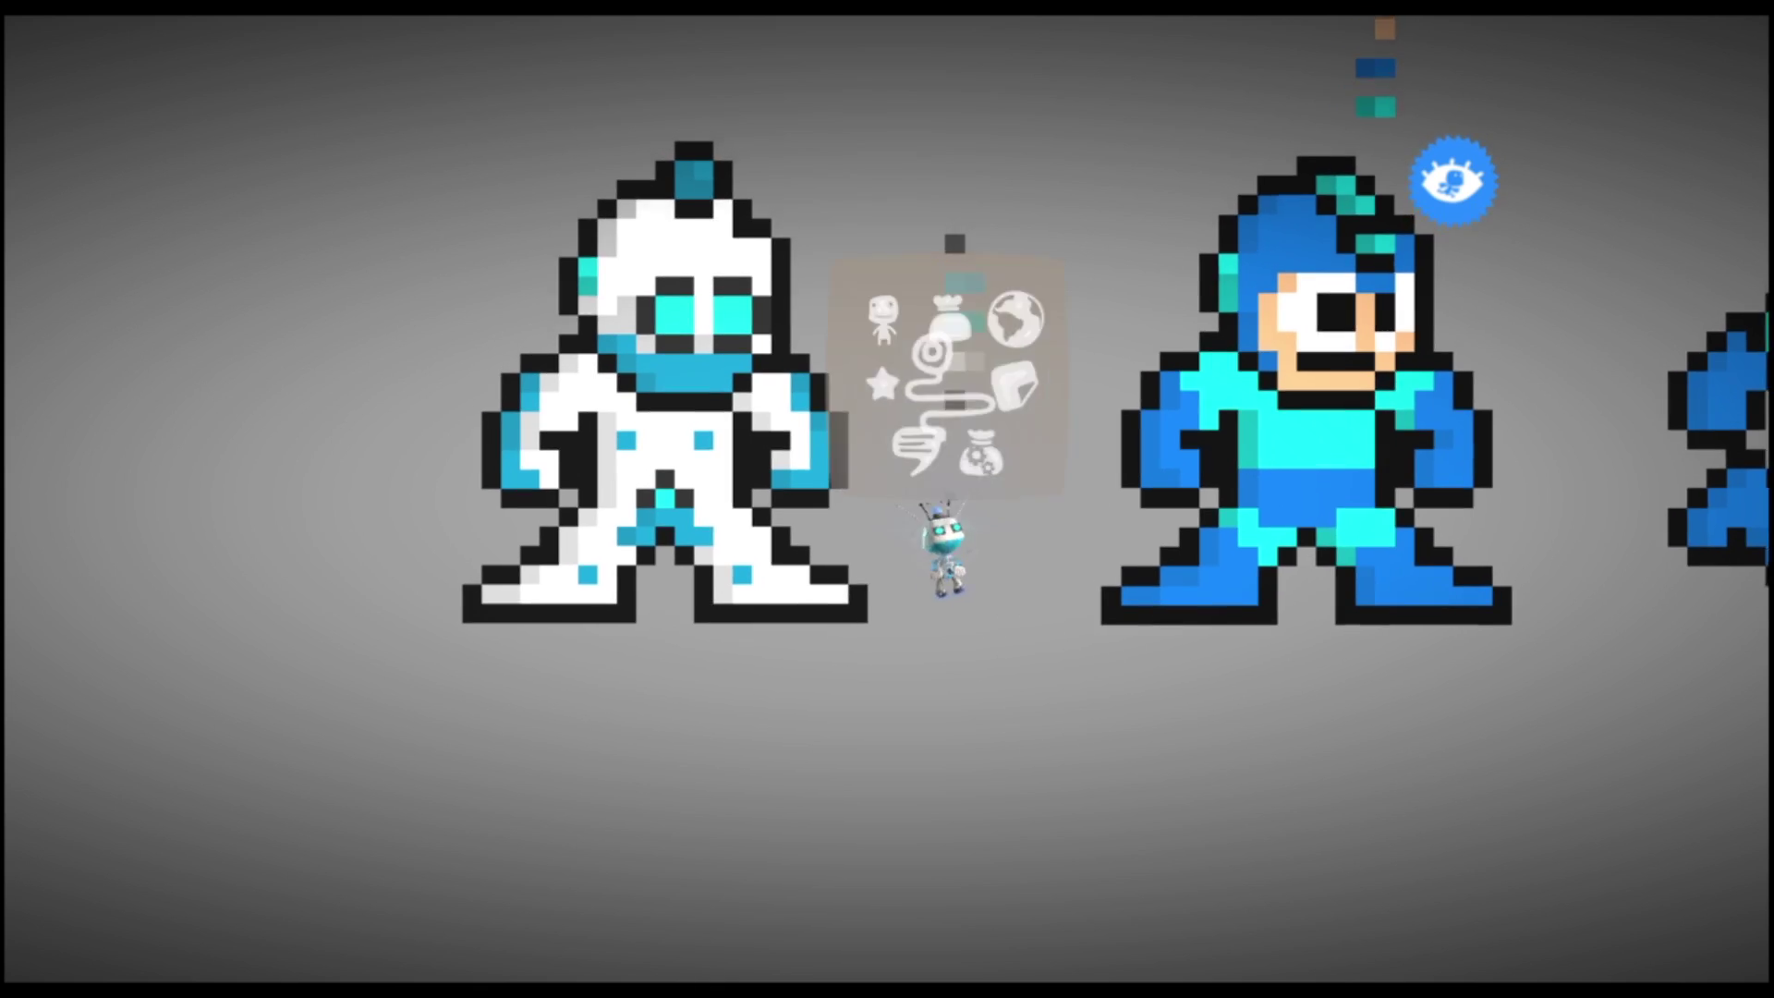
{"action": "key", "text": "x"}
{"action": "left_click", "coordinate": [903, 495]}
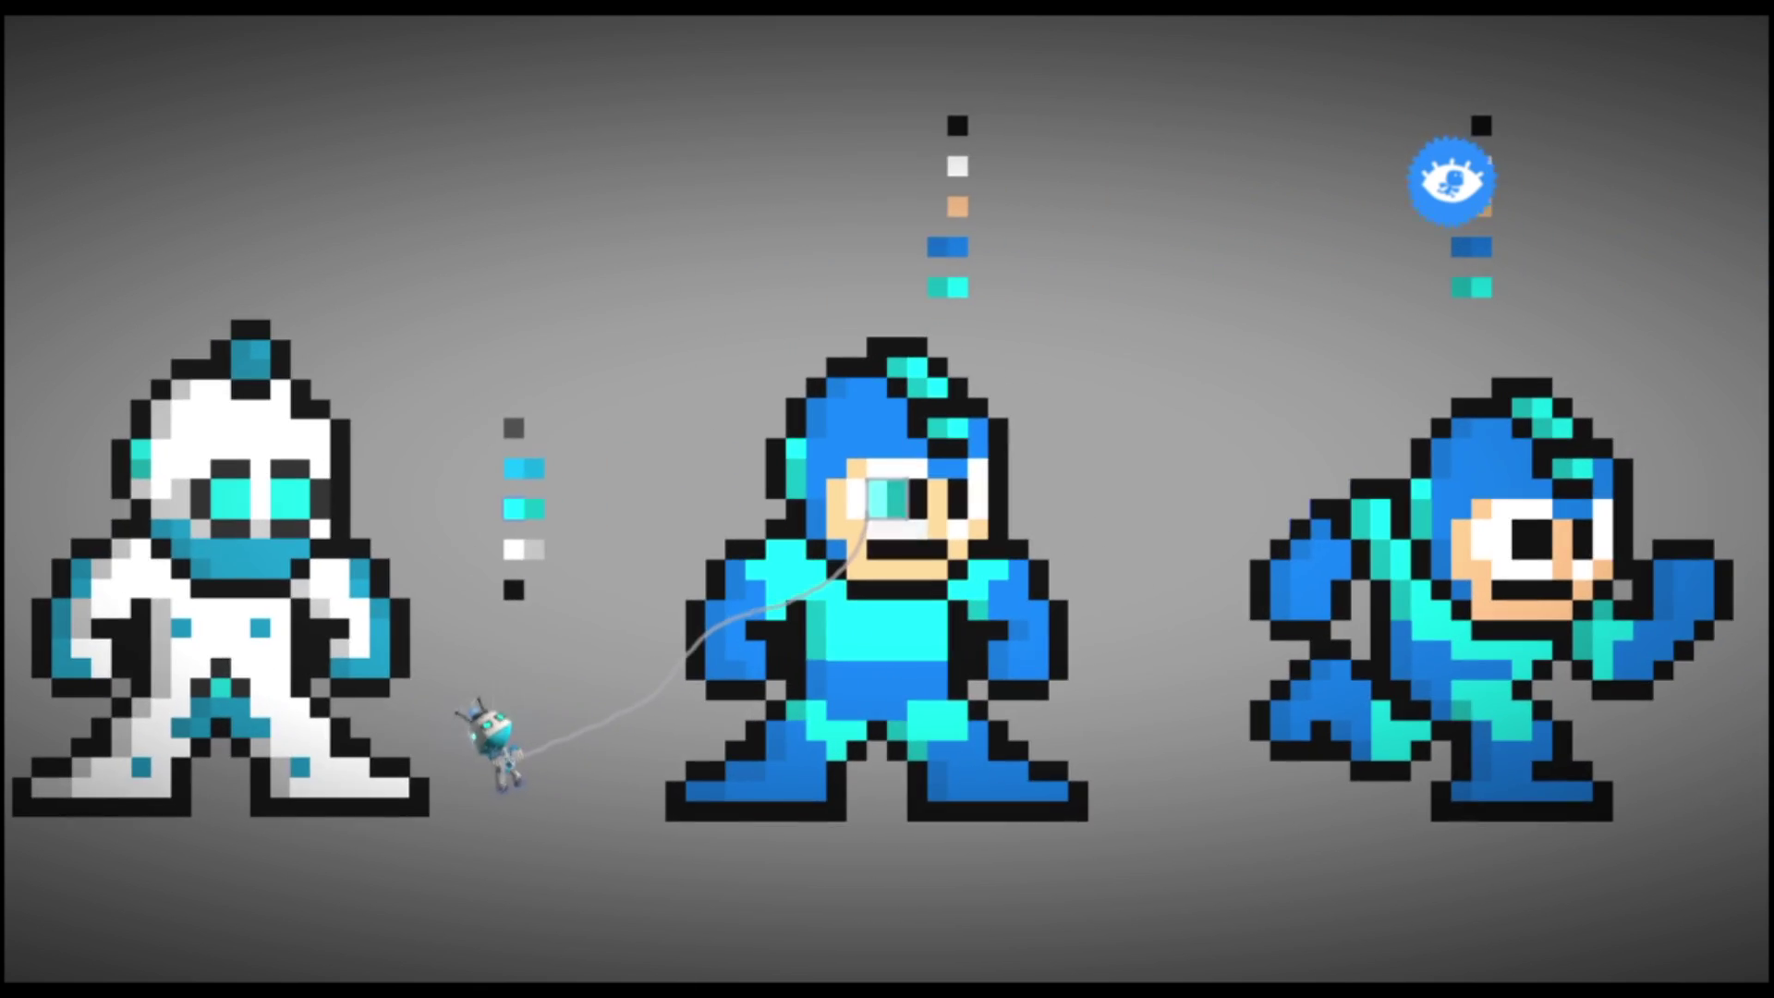
{"action": "left_click", "coordinate": [894, 504]}
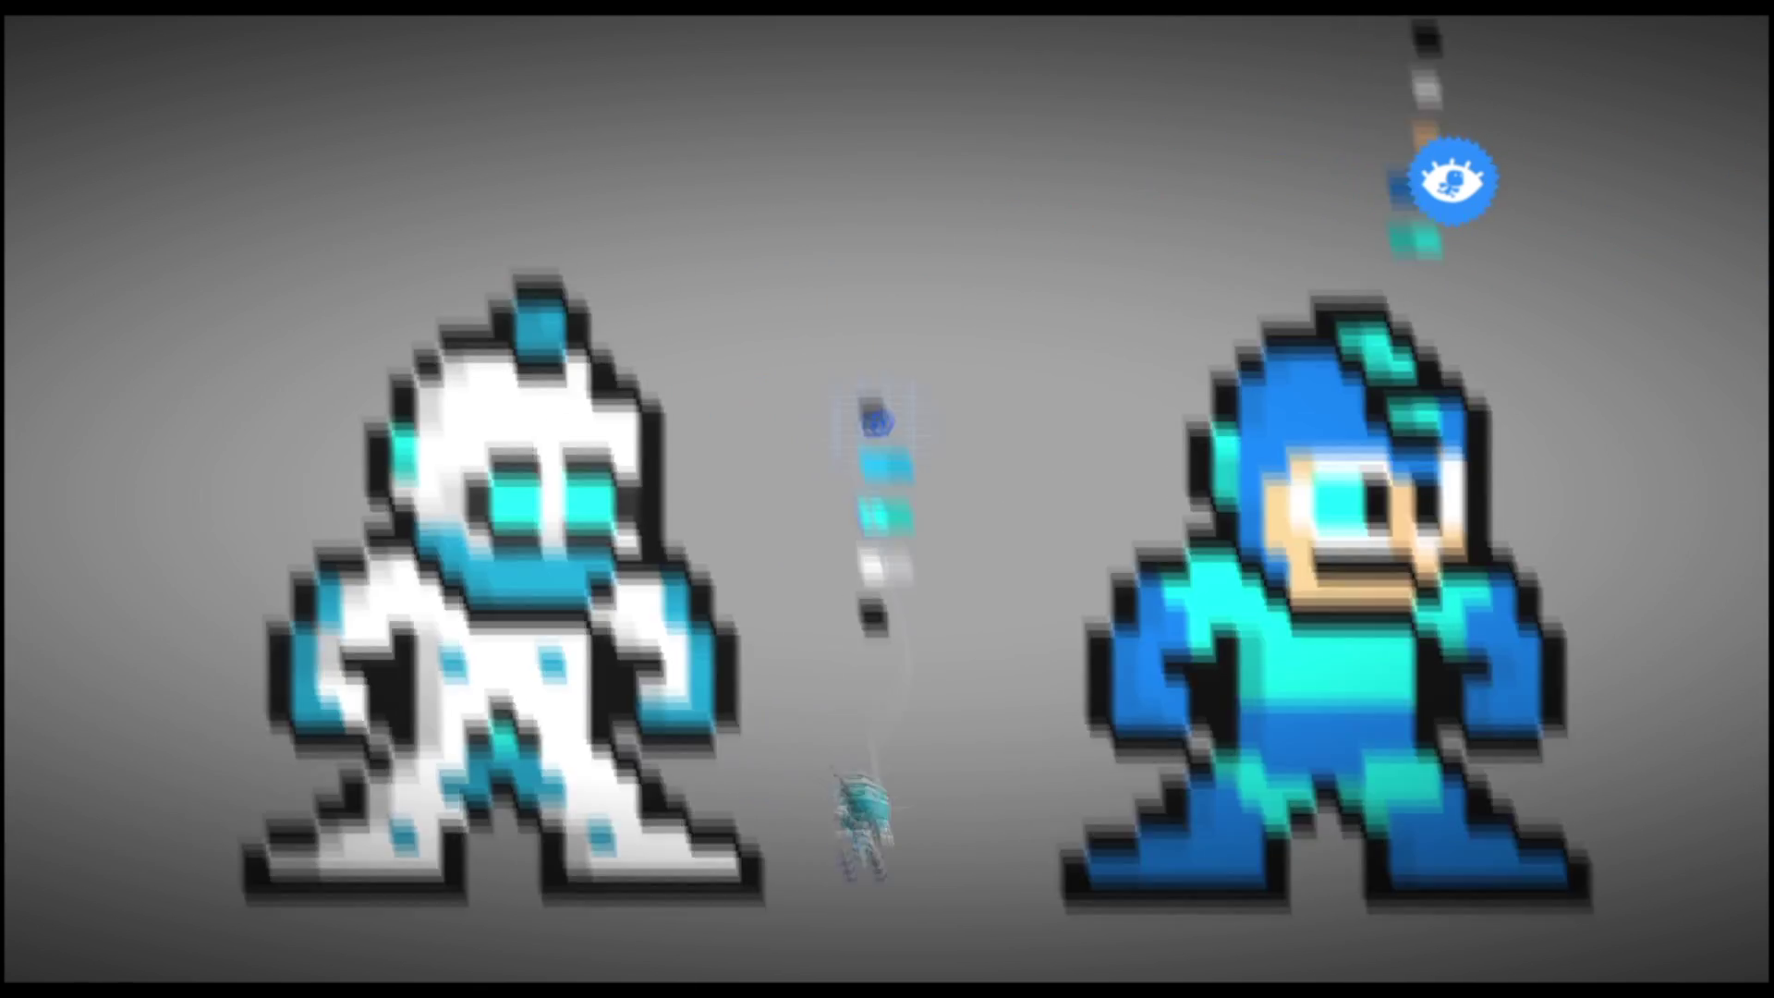
- Copy the dark grey swatch around the cyan eye and fill the gap between the sprite's eyes with light squares
{"action": "left_click", "coordinate": [871, 416]}
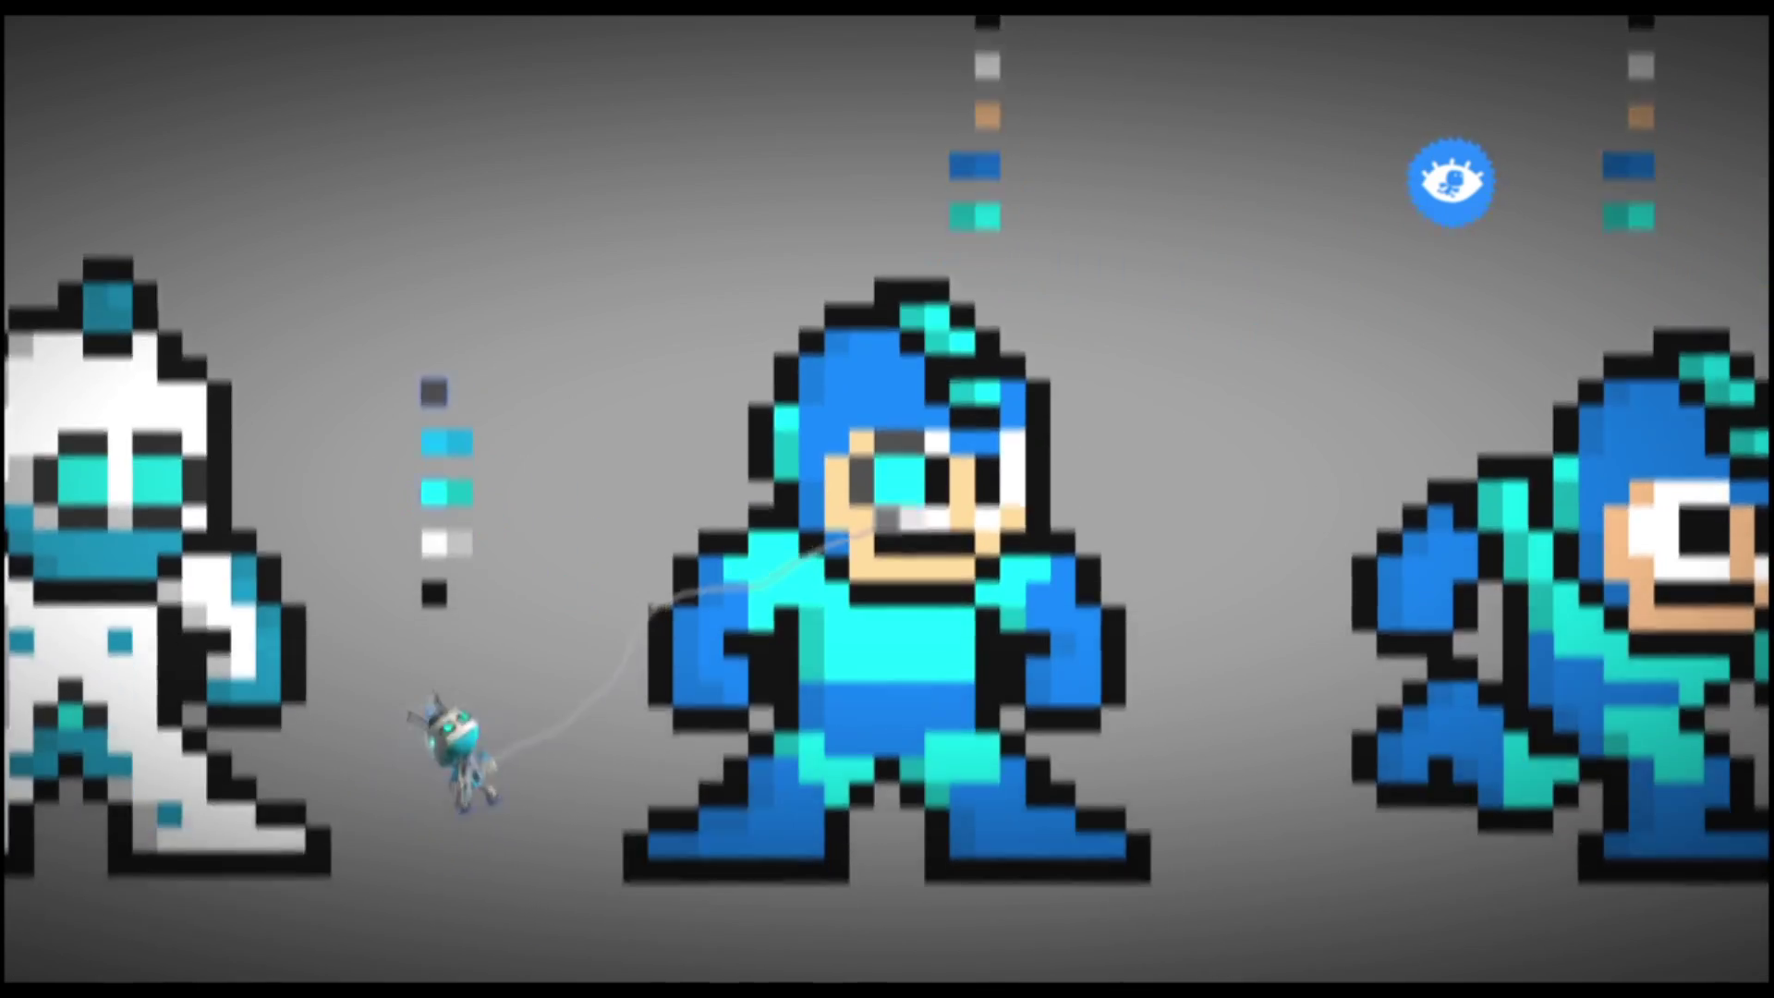
{"action": "left_click", "coordinate": [927, 480]}
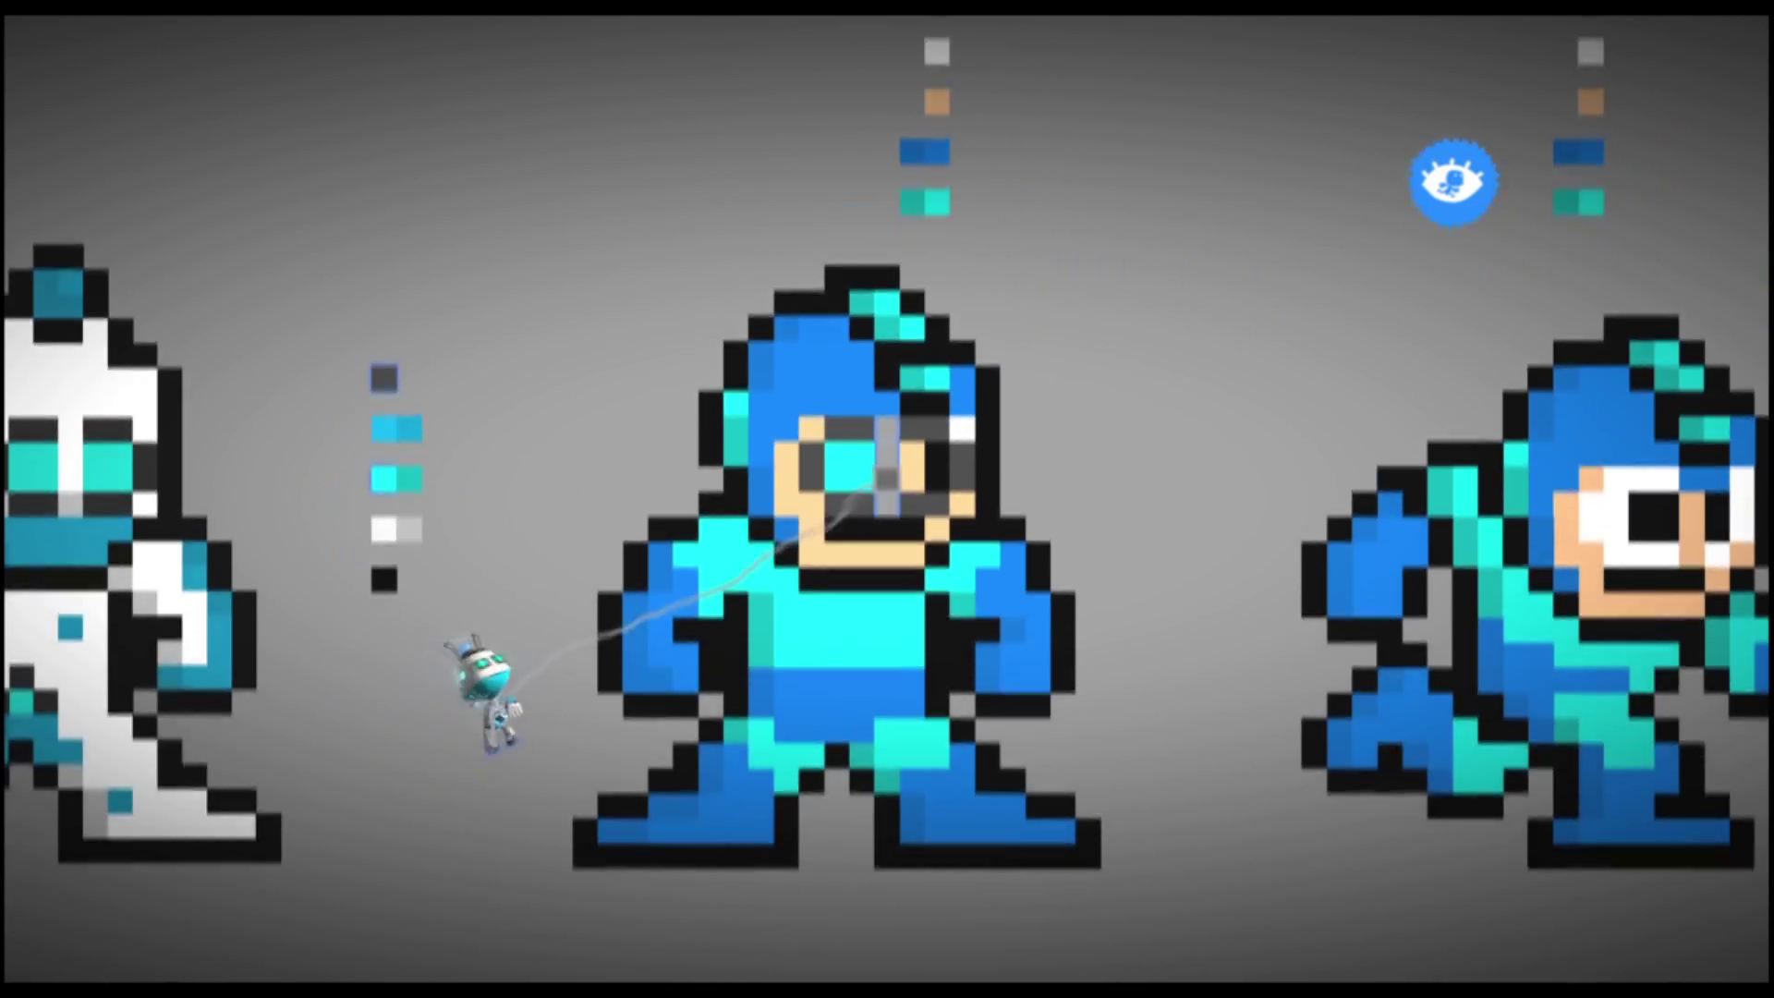
{"action": "mouse_move", "coordinate": [886, 478]}
{"action": "left_mouse_down"}
{"action": "mouse_move", "coordinate": [809, 540]}
{"action": "mouse_move", "coordinate": [767, 519]}
{"action": "mouse_move", "coordinate": [890, 507]}
{"action": "mouse_move", "coordinate": [885, 490]}
{"action": "left_mouse_up"}
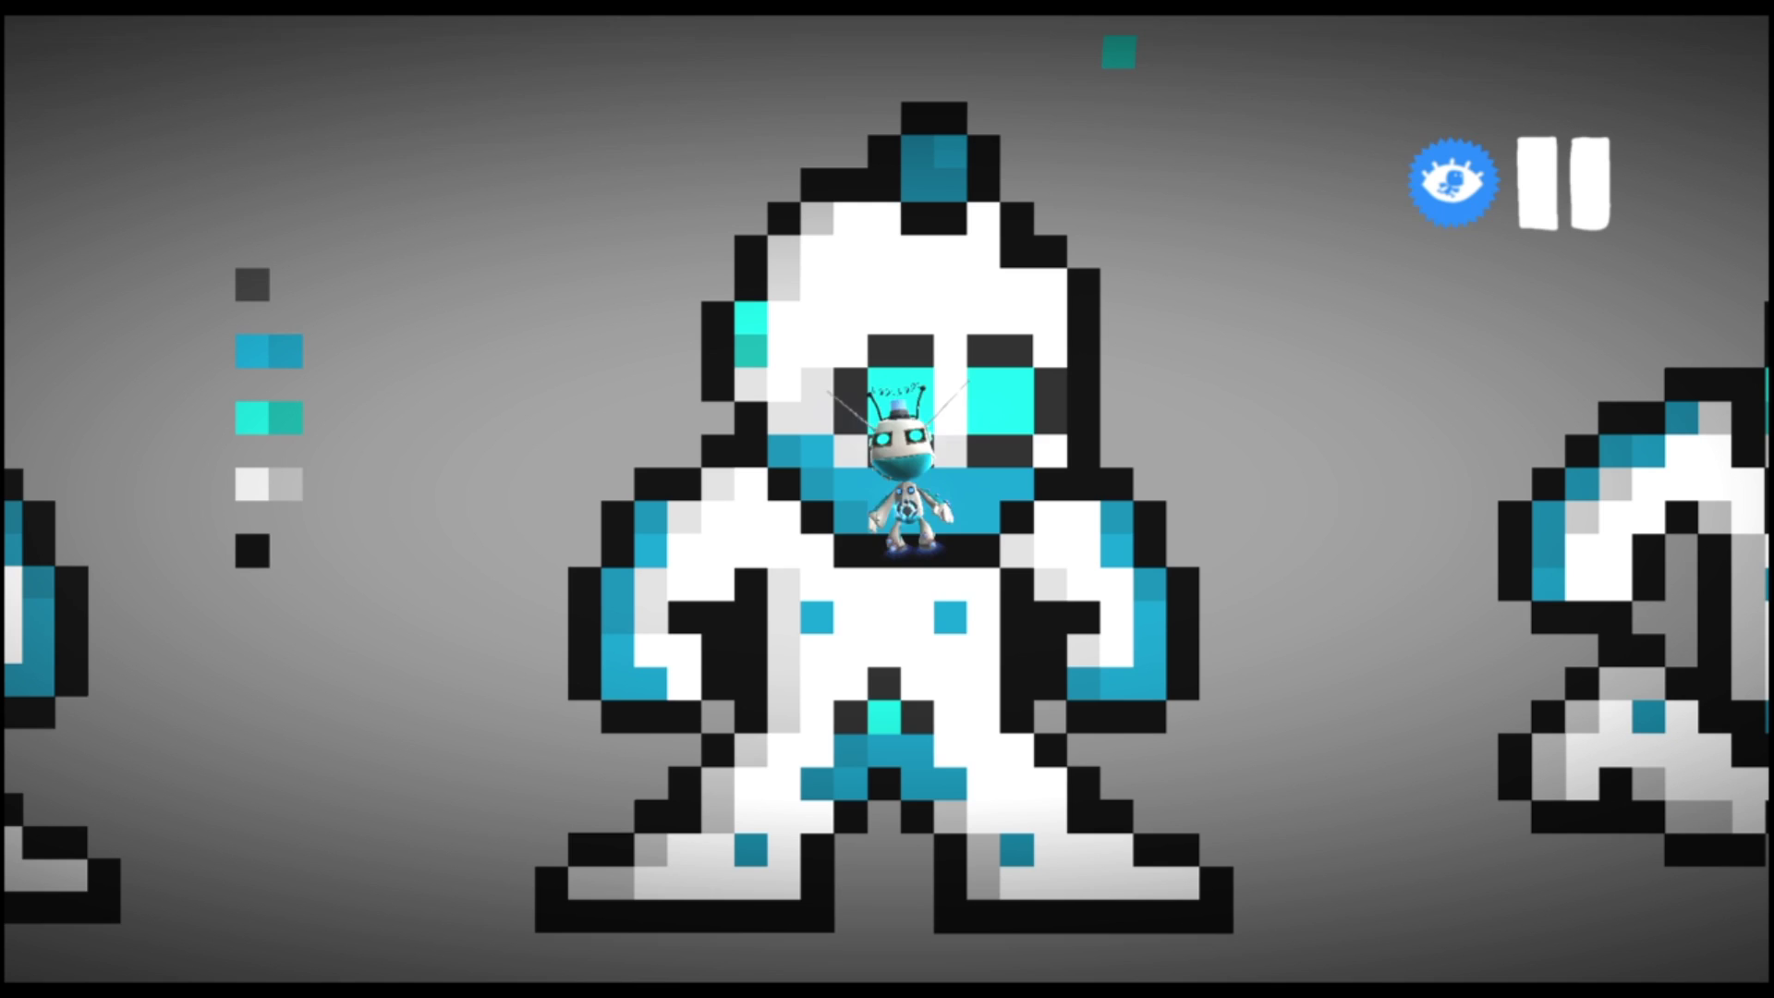
- Hold the view on the finished white front-view sprite with the character beside it, and try framing the sprite with the camera tool
{"action": "key", "text": "Left"}
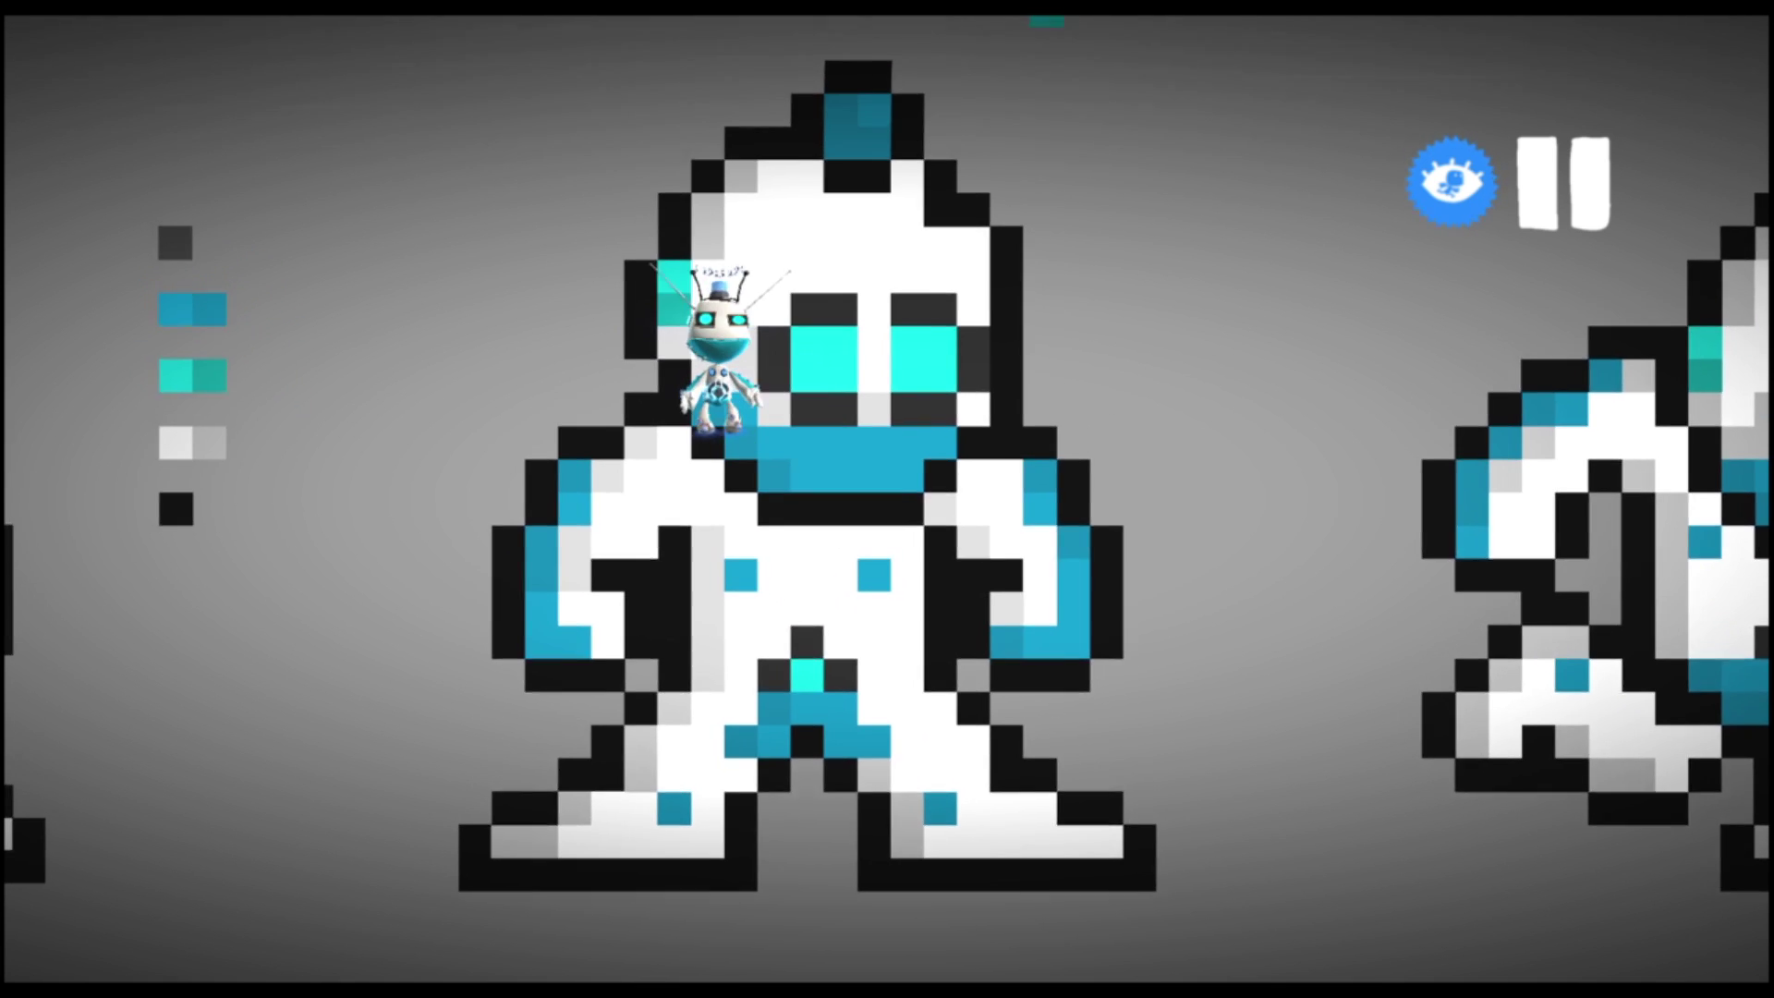
{"action": "key", "text": "Down"}
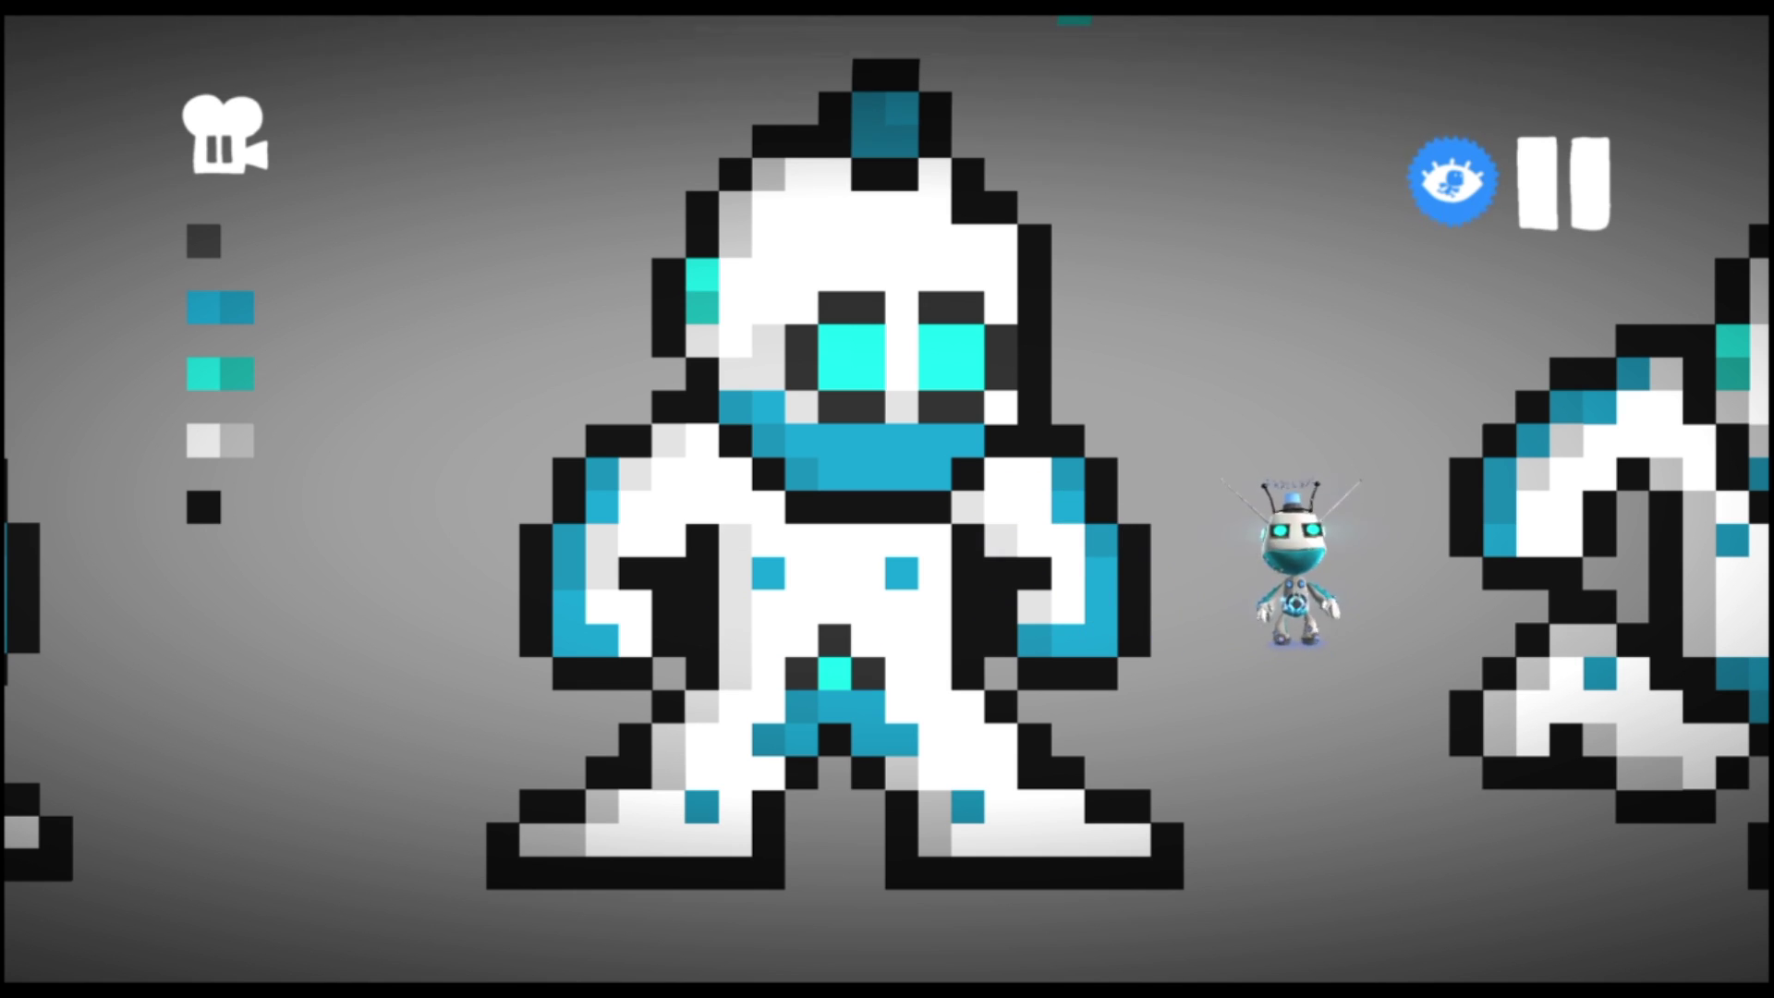
{"action": "key", "text": "Tab"}
{"action": "key", "text": "Return"}
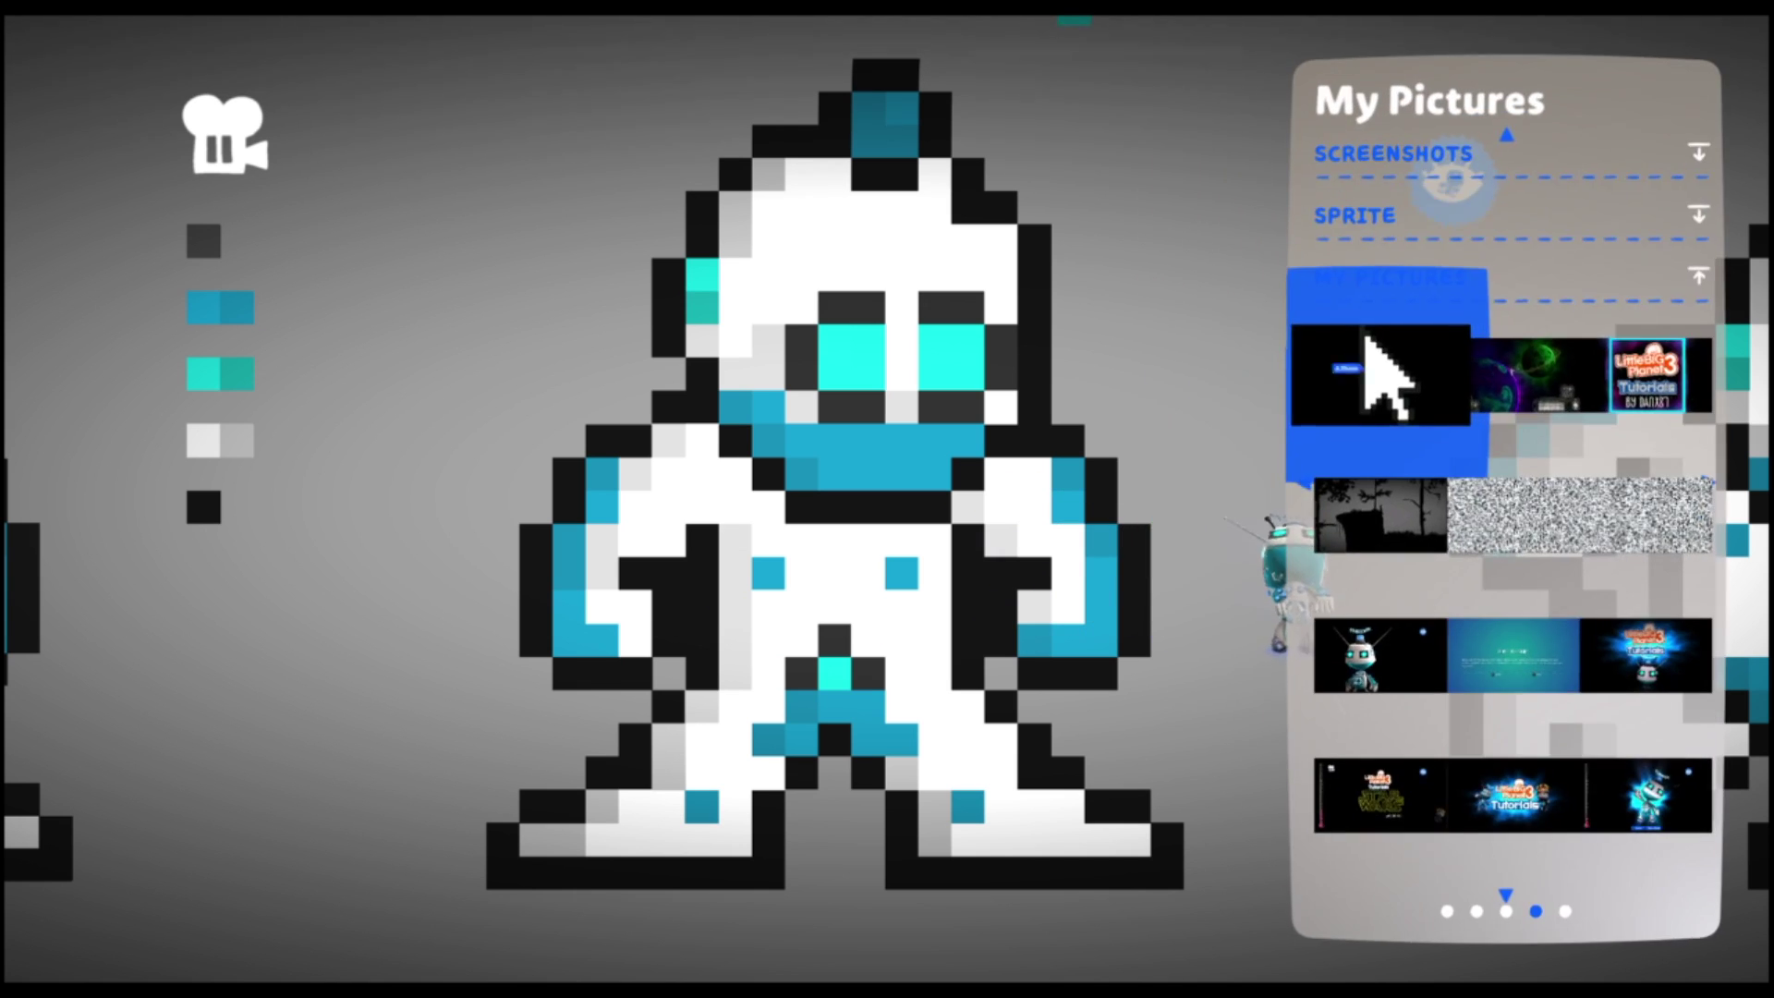
{"action": "key", "text": "Up"}
{"action": "key", "text": "Return"}
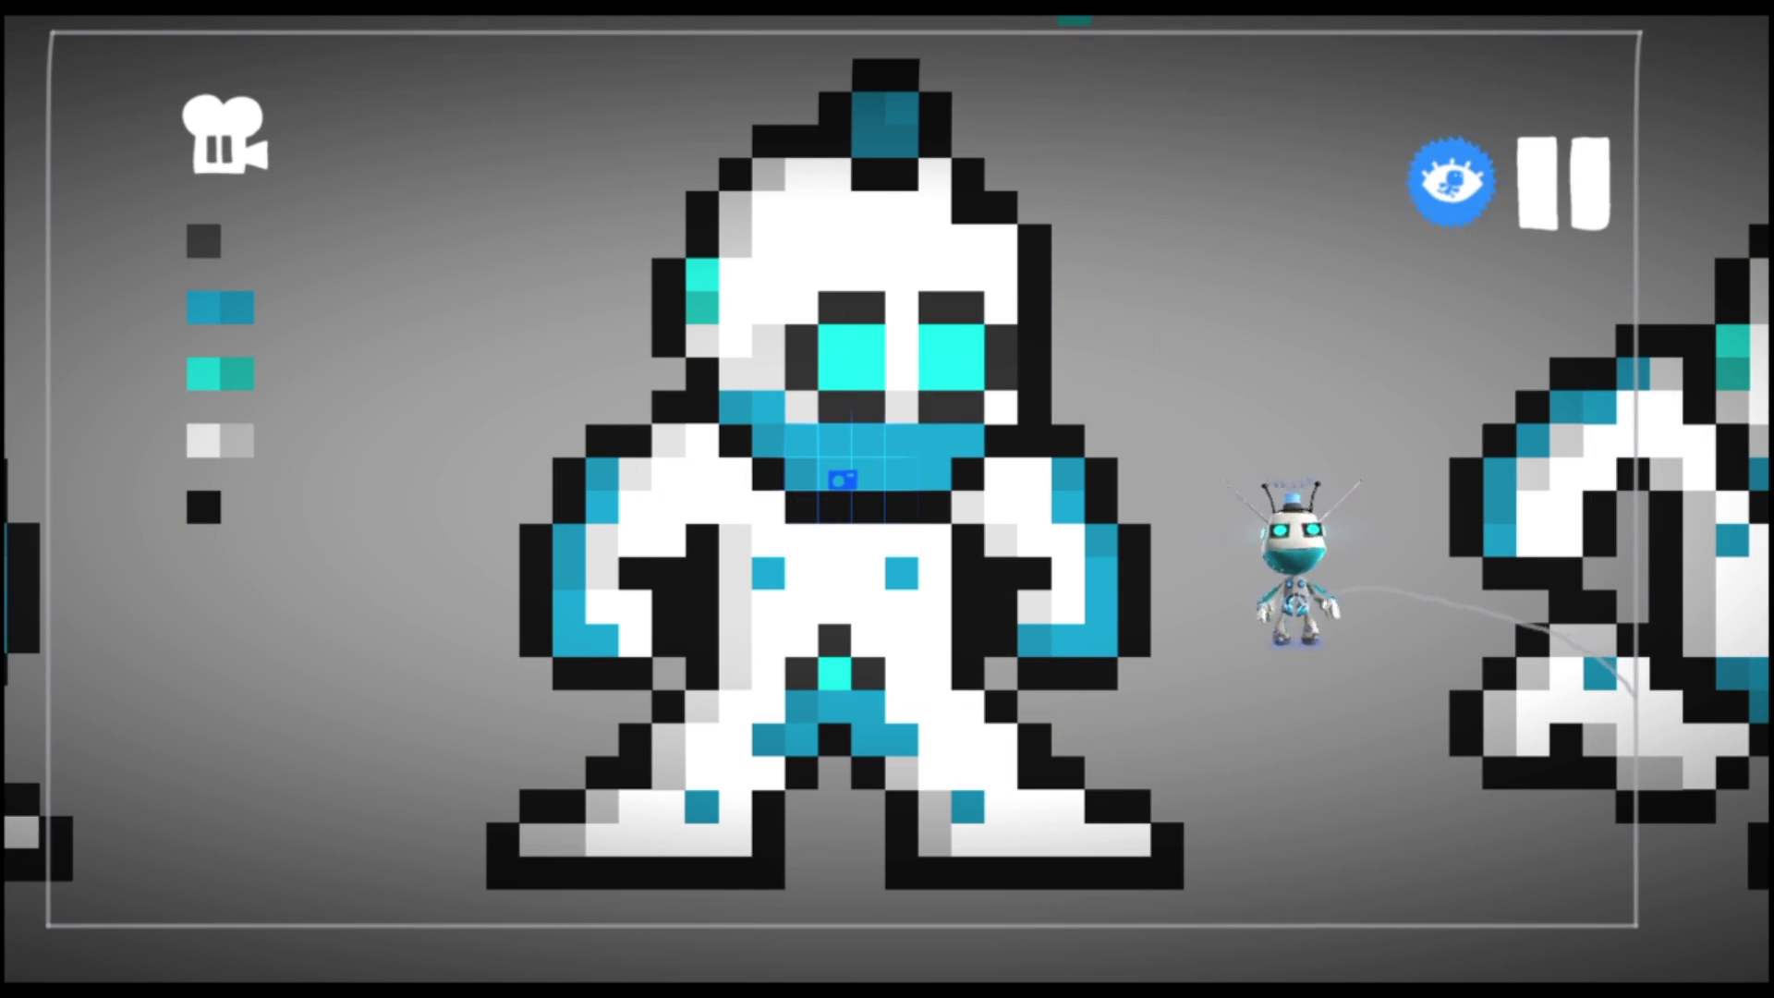
{"action": "key", "text": "Escape"}
{"action": "key", "text": "Escape"}
- Shift the global Fog Colour to the black end of its range to darken the sprite's backdrop
{"action": "key", "text": "Up"}
{"action": "key", "text": "Return"}
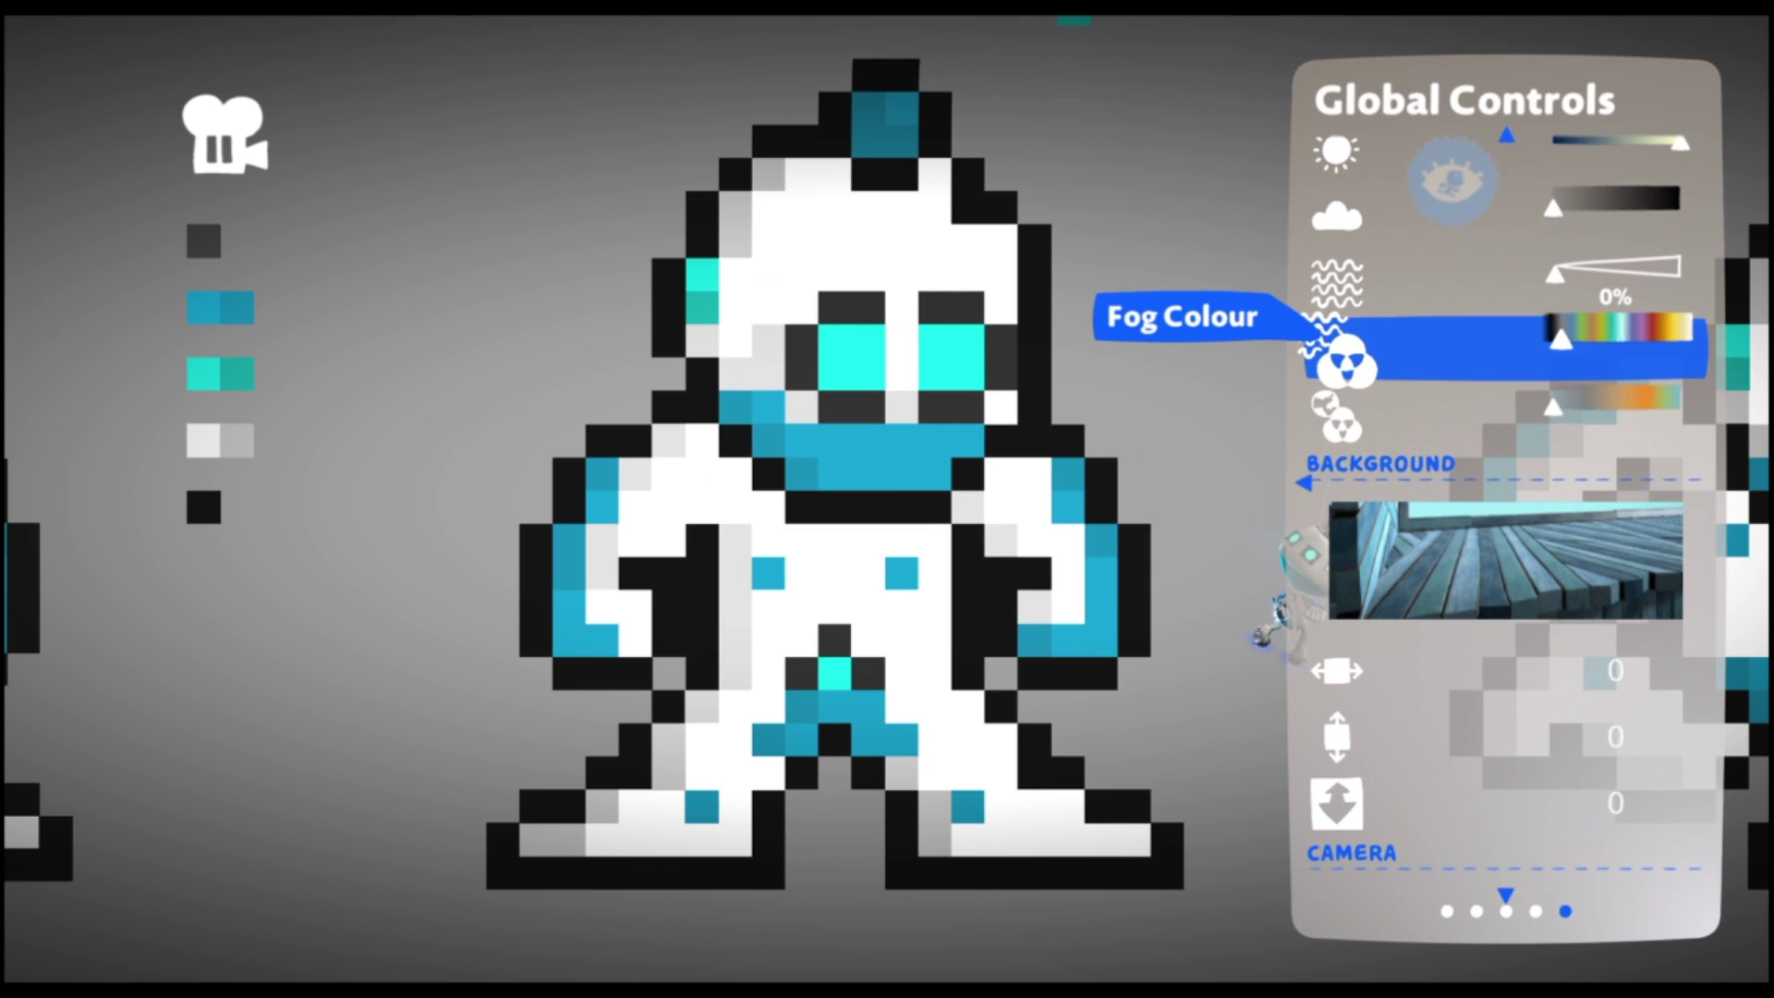
{"action": "key", "text": "Left"}
{"action": "key", "text": "Right"}
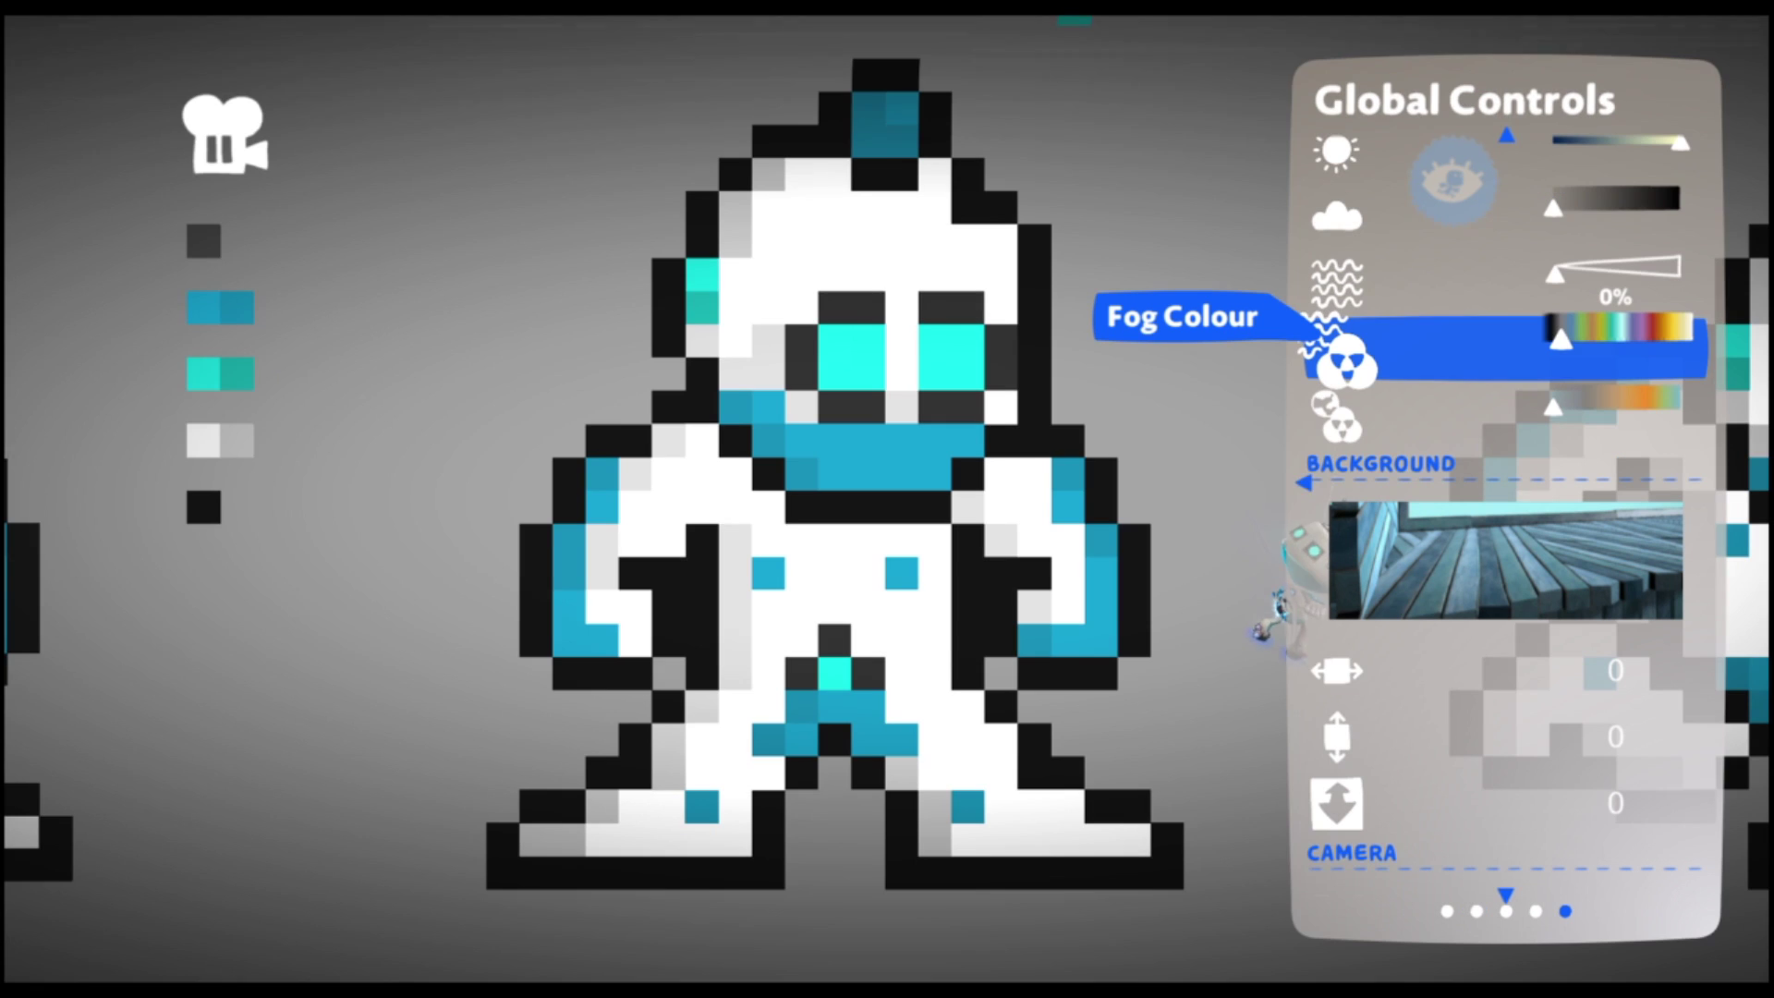
{"action": "key", "text": "Left"}
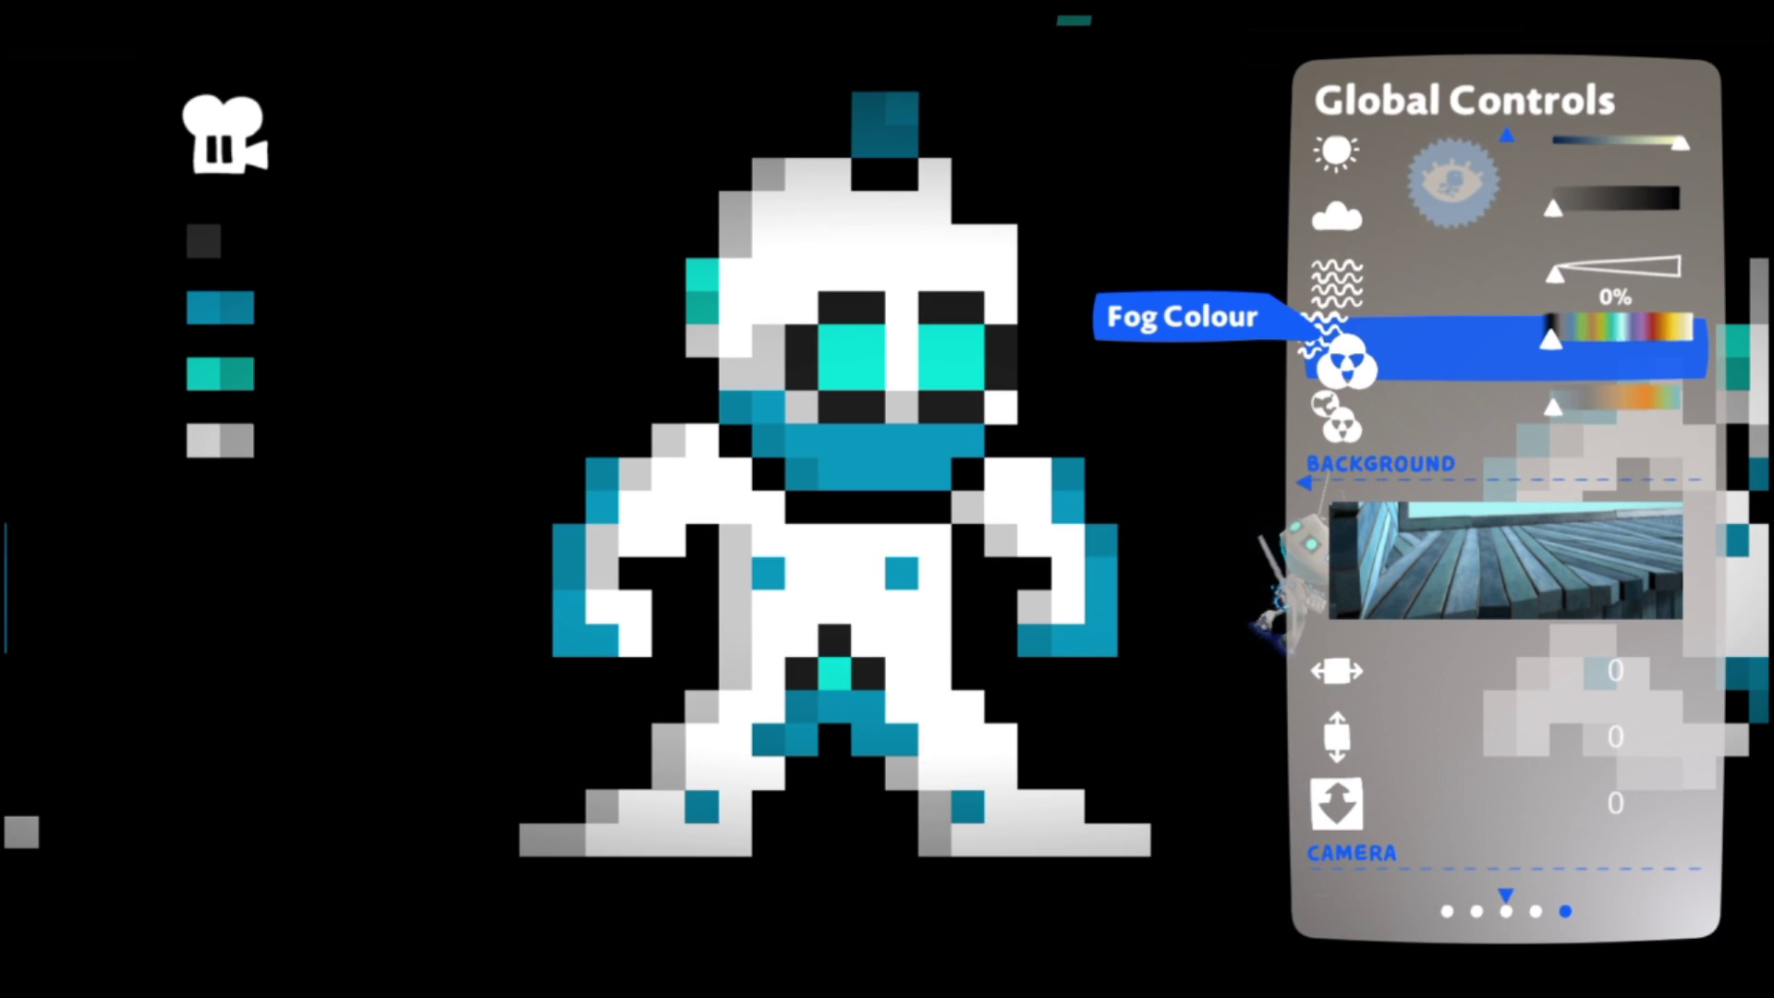
{"action": "key", "text": "Escape"}
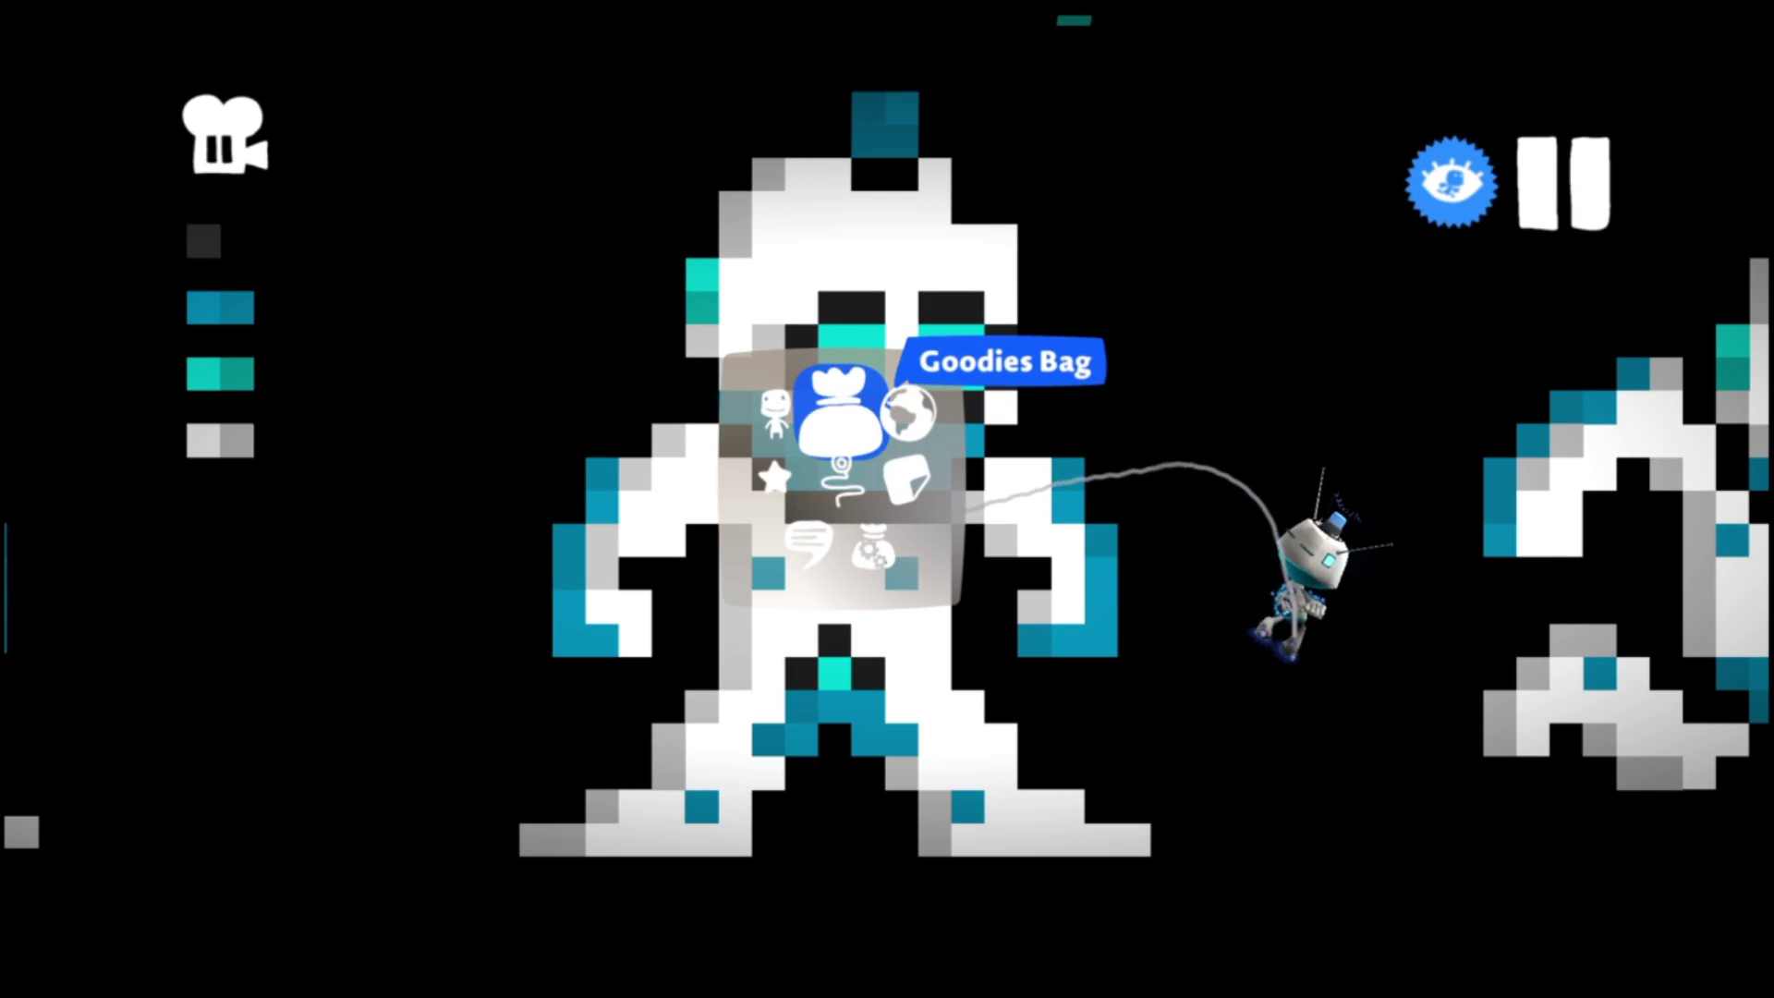
- Photograph the white front-view sprite against the black backdrop
{"action": "key", "text": "Return"}
{"action": "key", "text": "Return"}
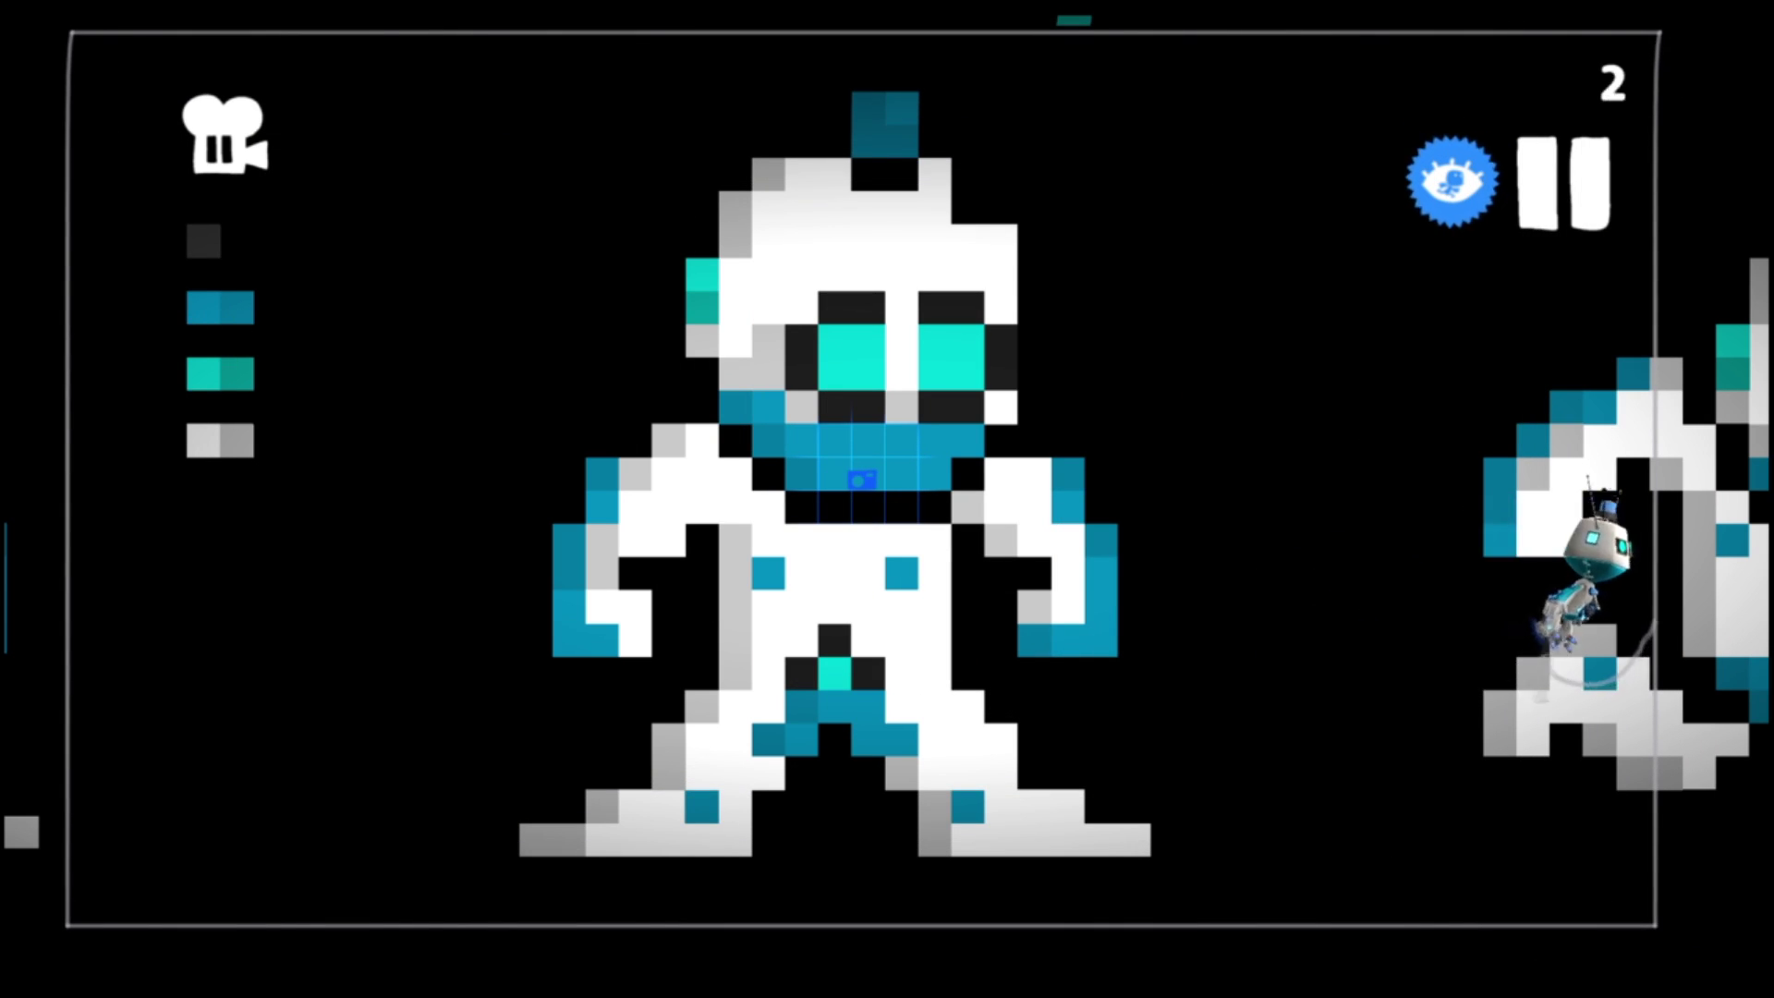
{"action": "key", "text": "Return"}
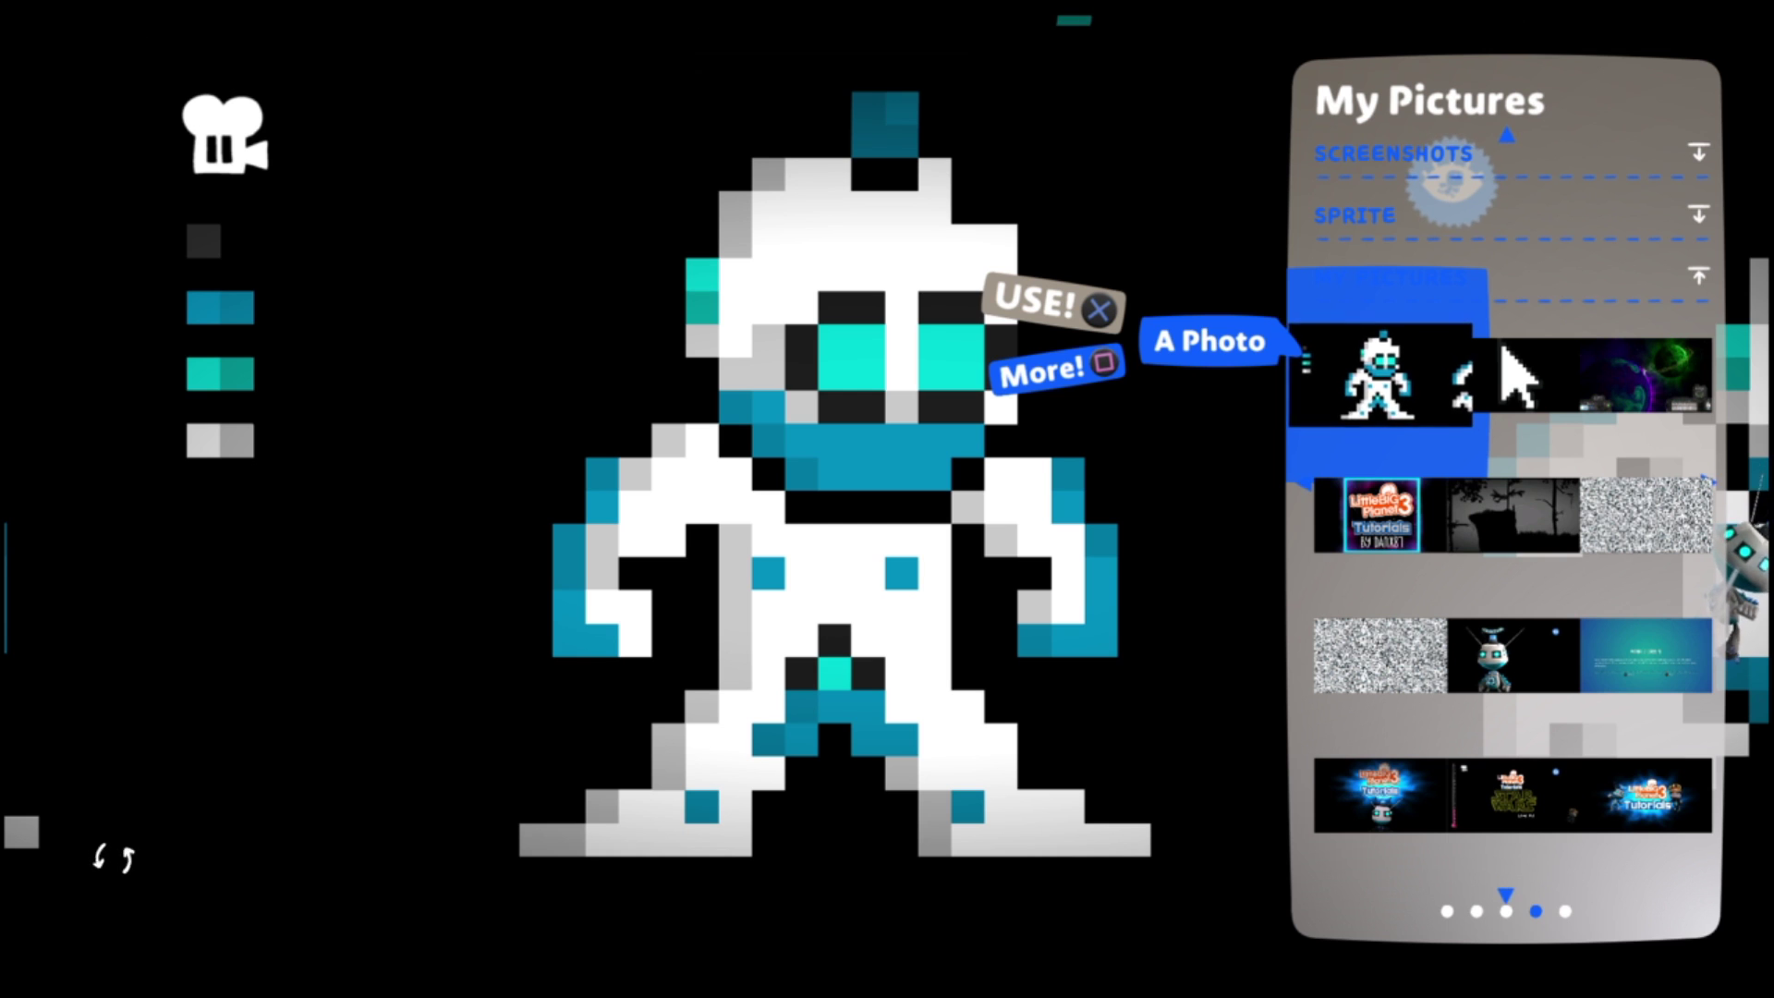
{"action": "key", "text": "Escape"}
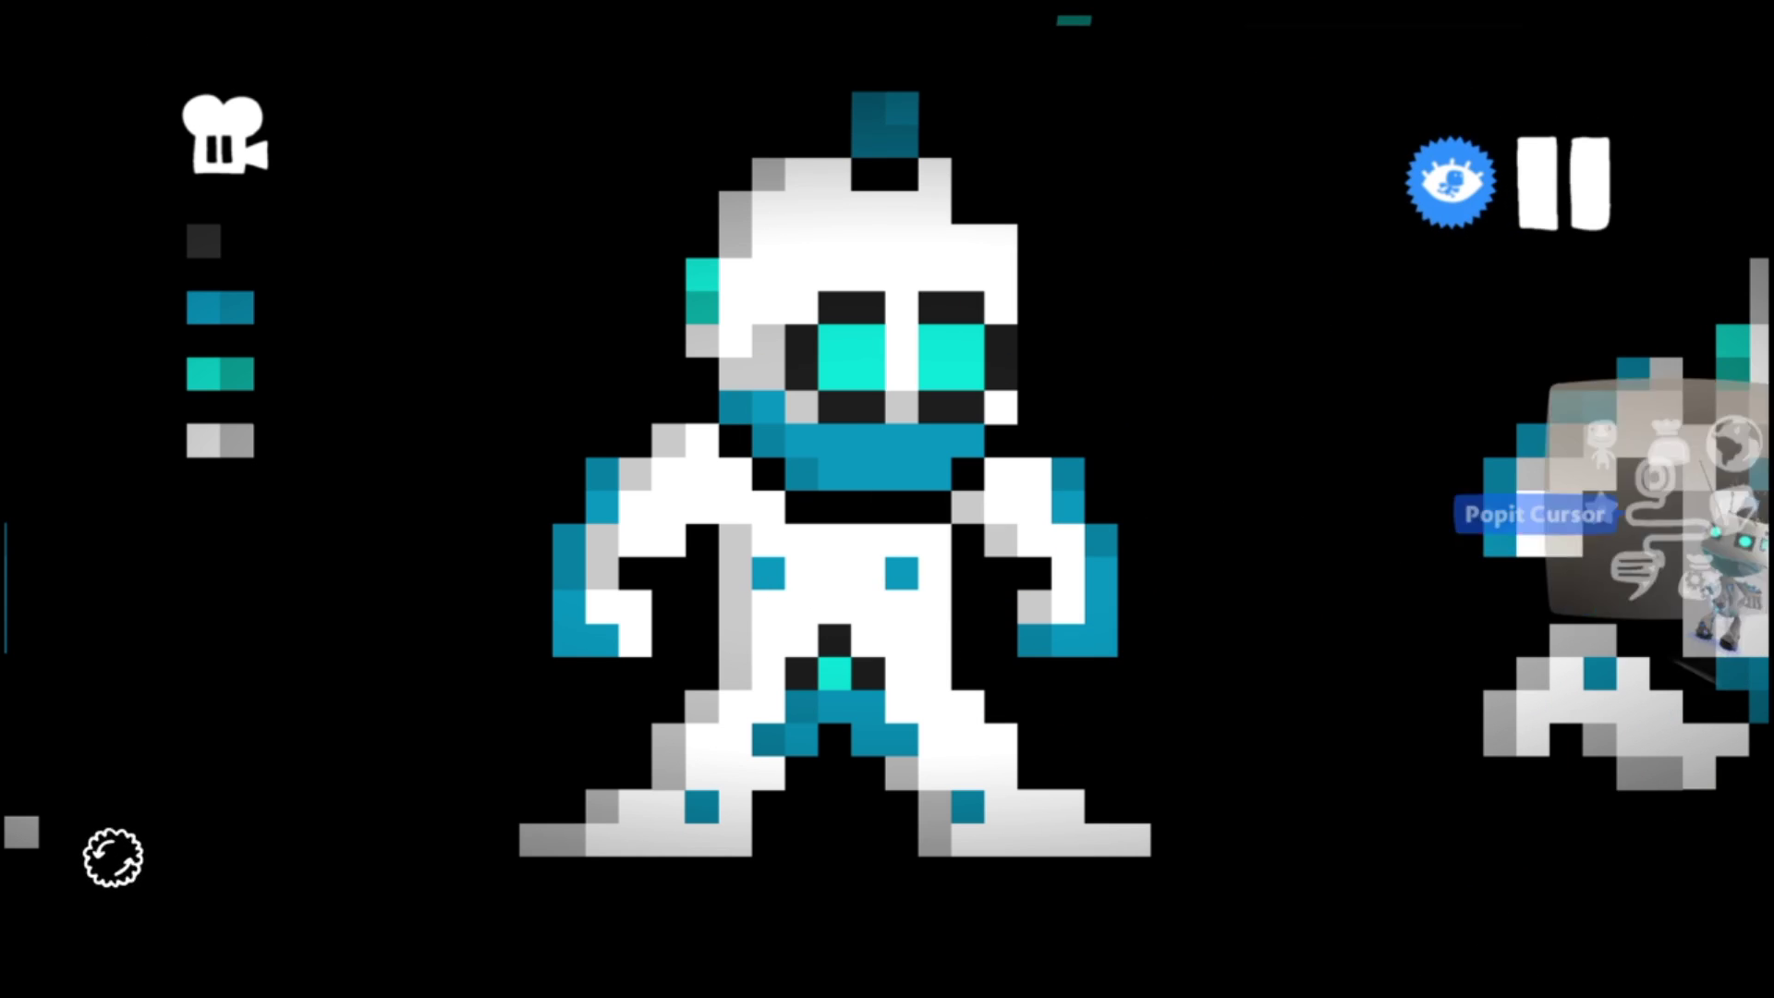
- Restore the global Fog Colour to the setting that gives the grey backdrop
{"action": "key", "text": "Up"}
{"action": "key", "text": "Right"}
{"action": "key", "text": "Return"}
{"action": "key", "text": "Right"}
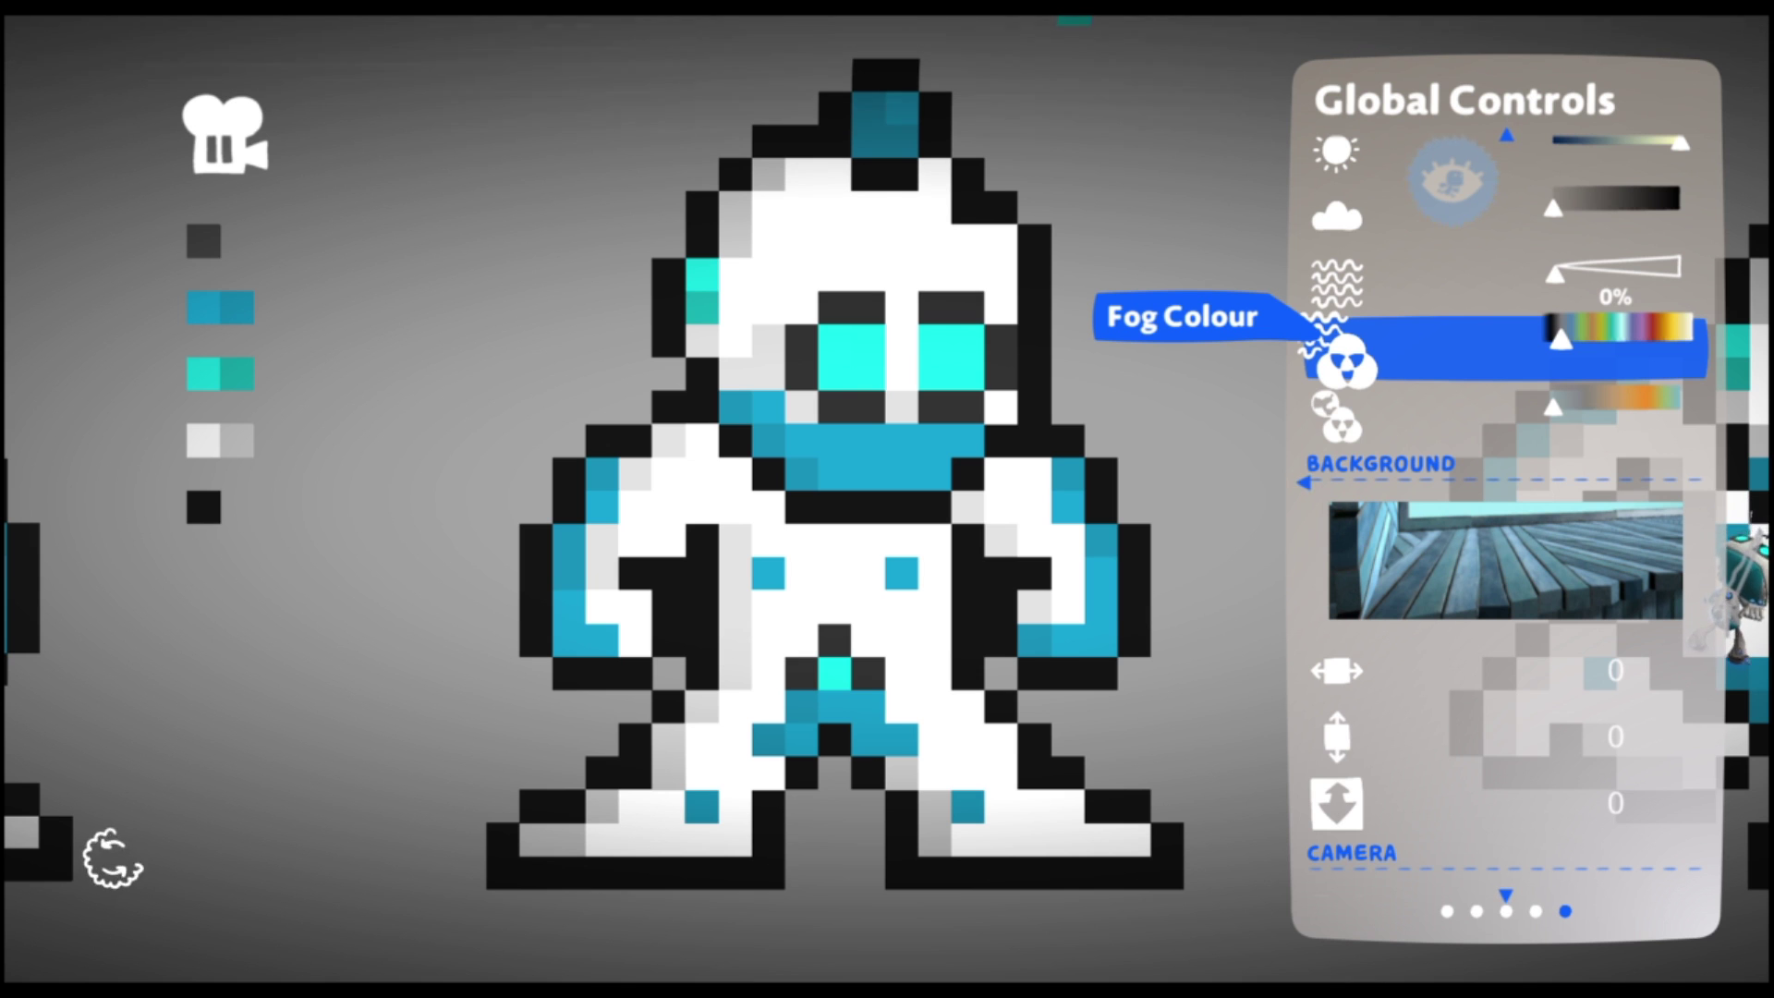
{"action": "key", "text": "Escape"}
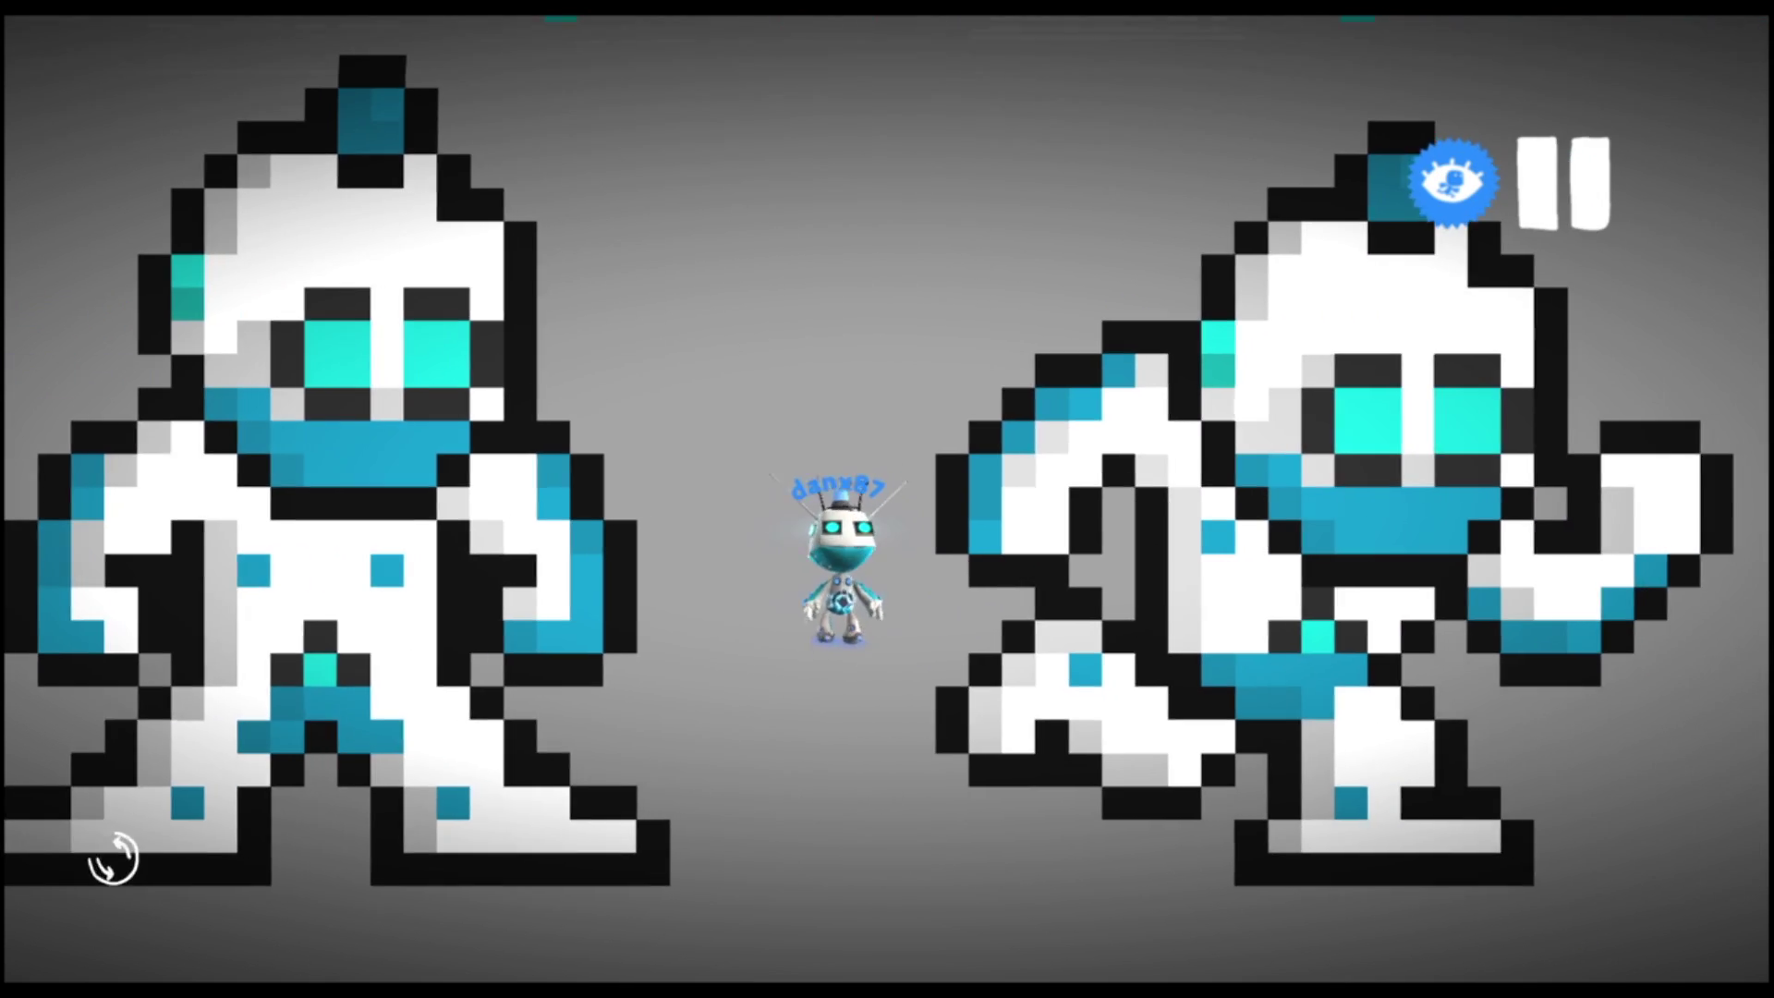
- Examine the running and other action poses of the white sprite
{"action": "key", "text": "Right"}
{"action": "key", "text": "Right"}
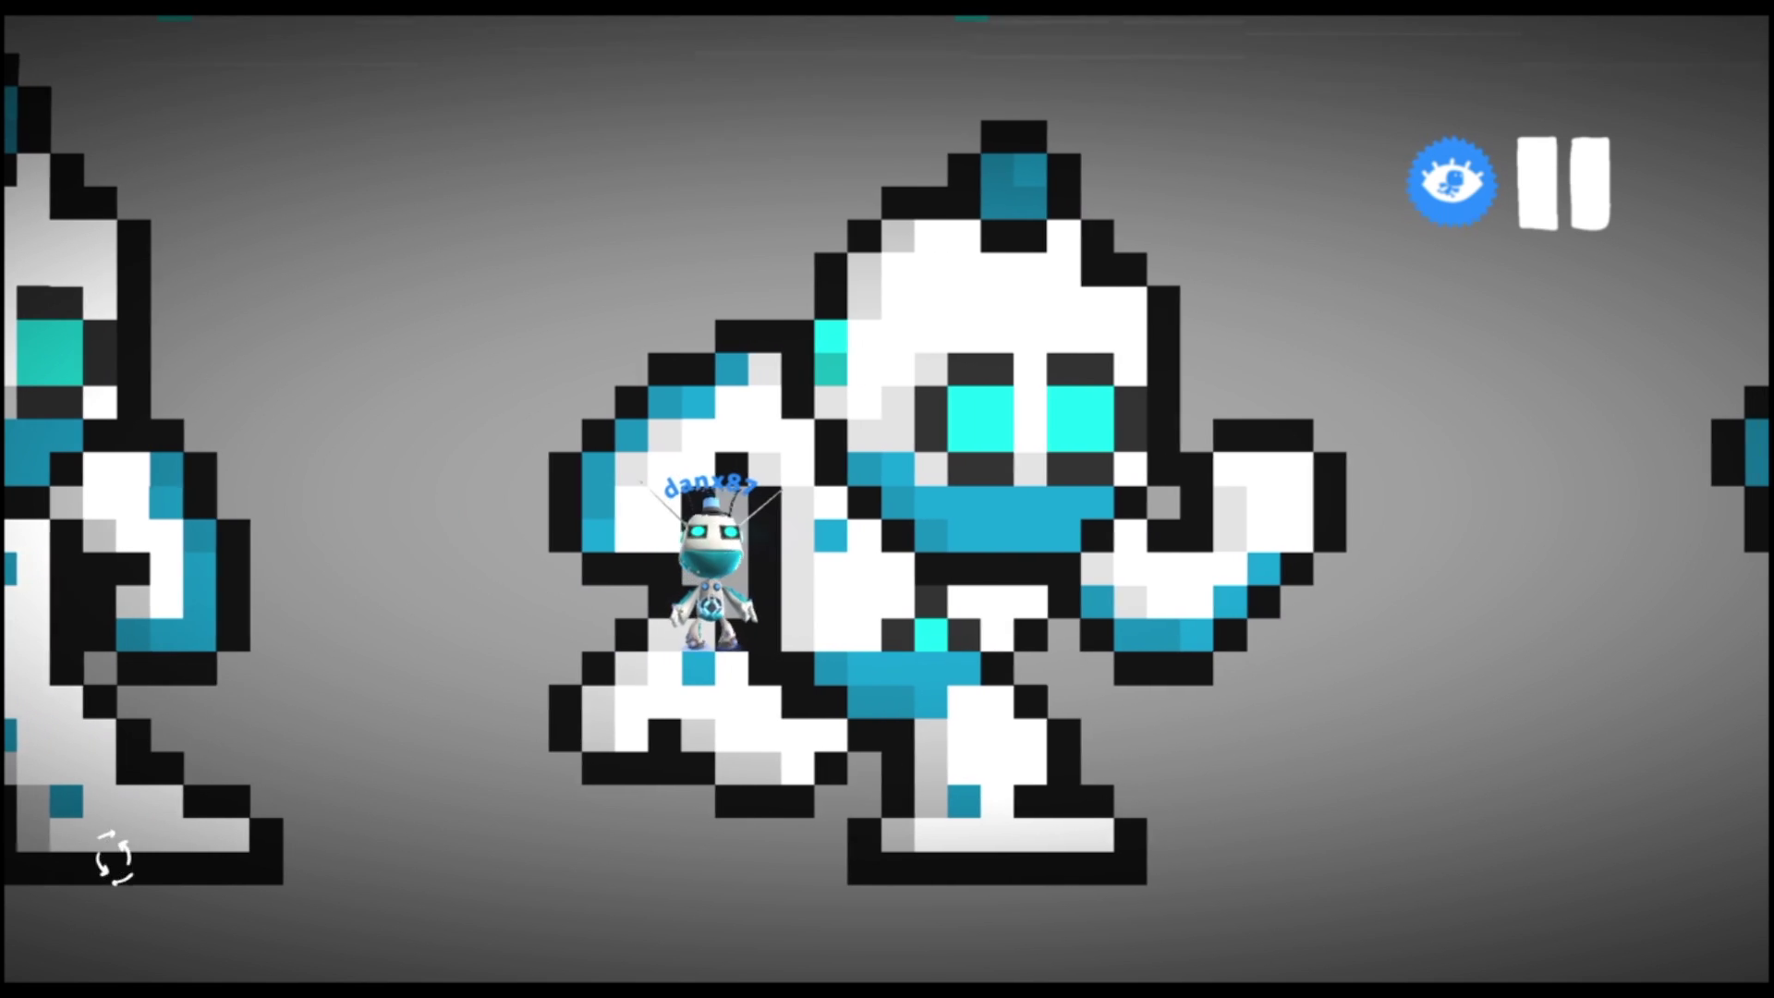
{"action": "key", "text": "Right"}
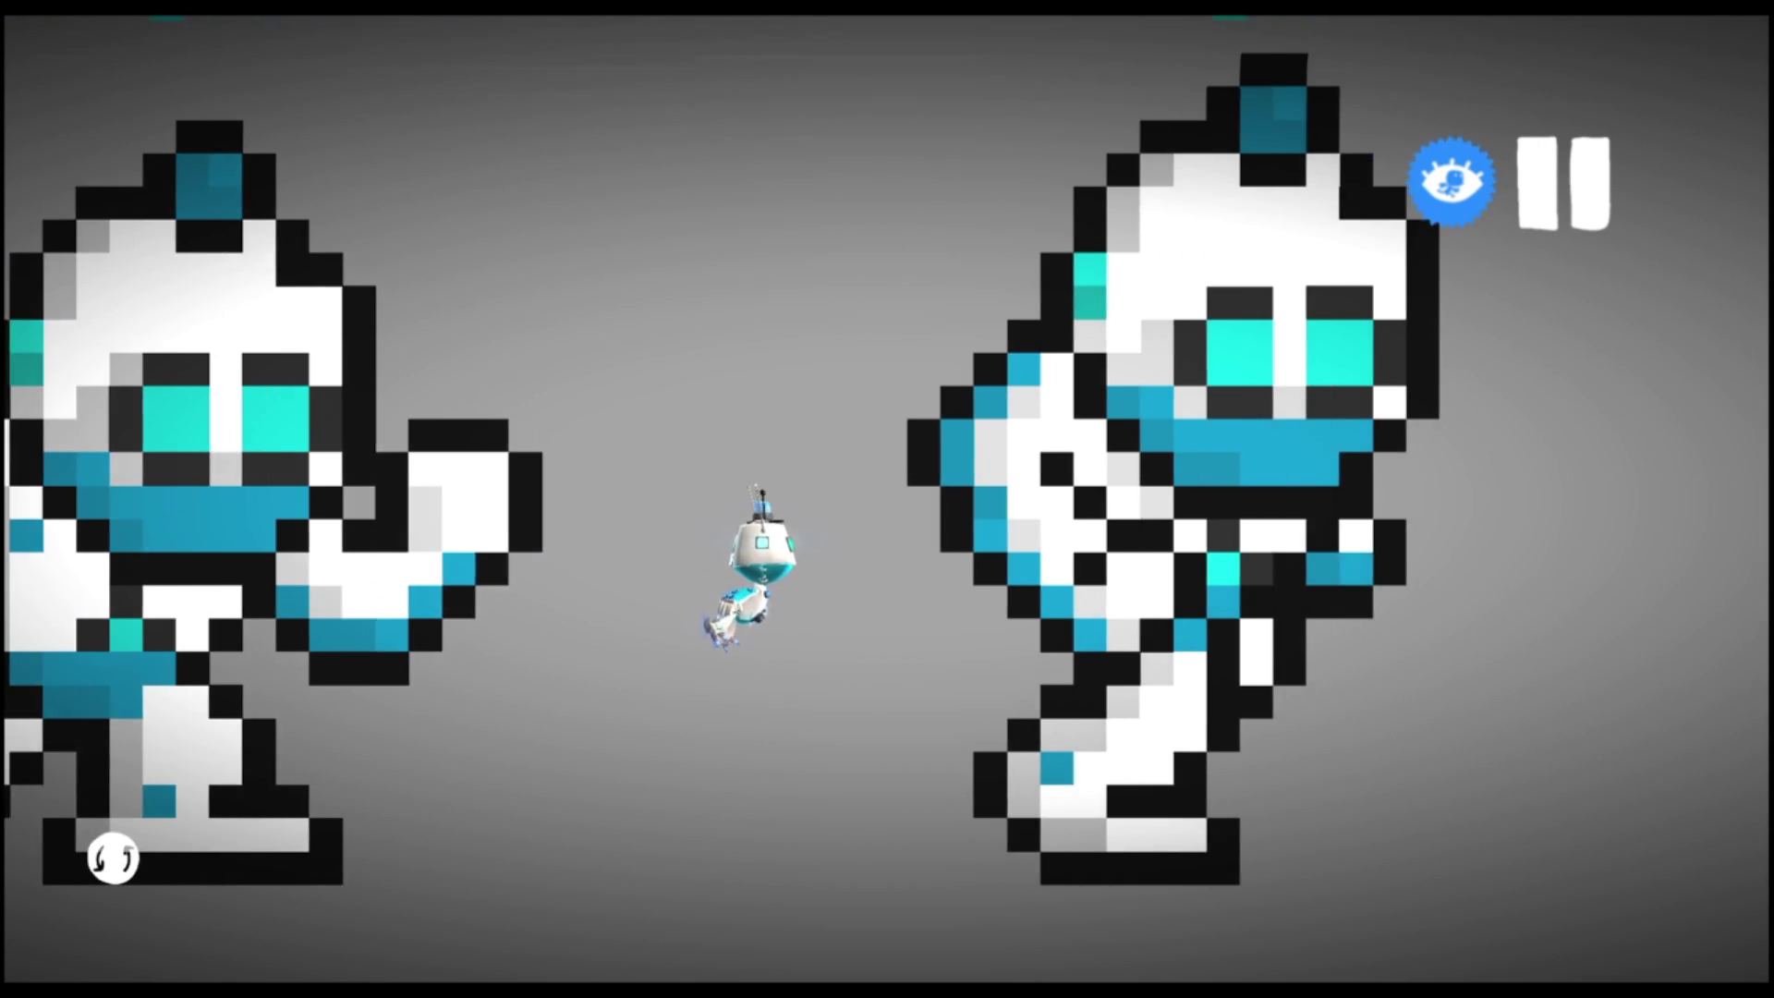
{"action": "key", "text": "Right"}
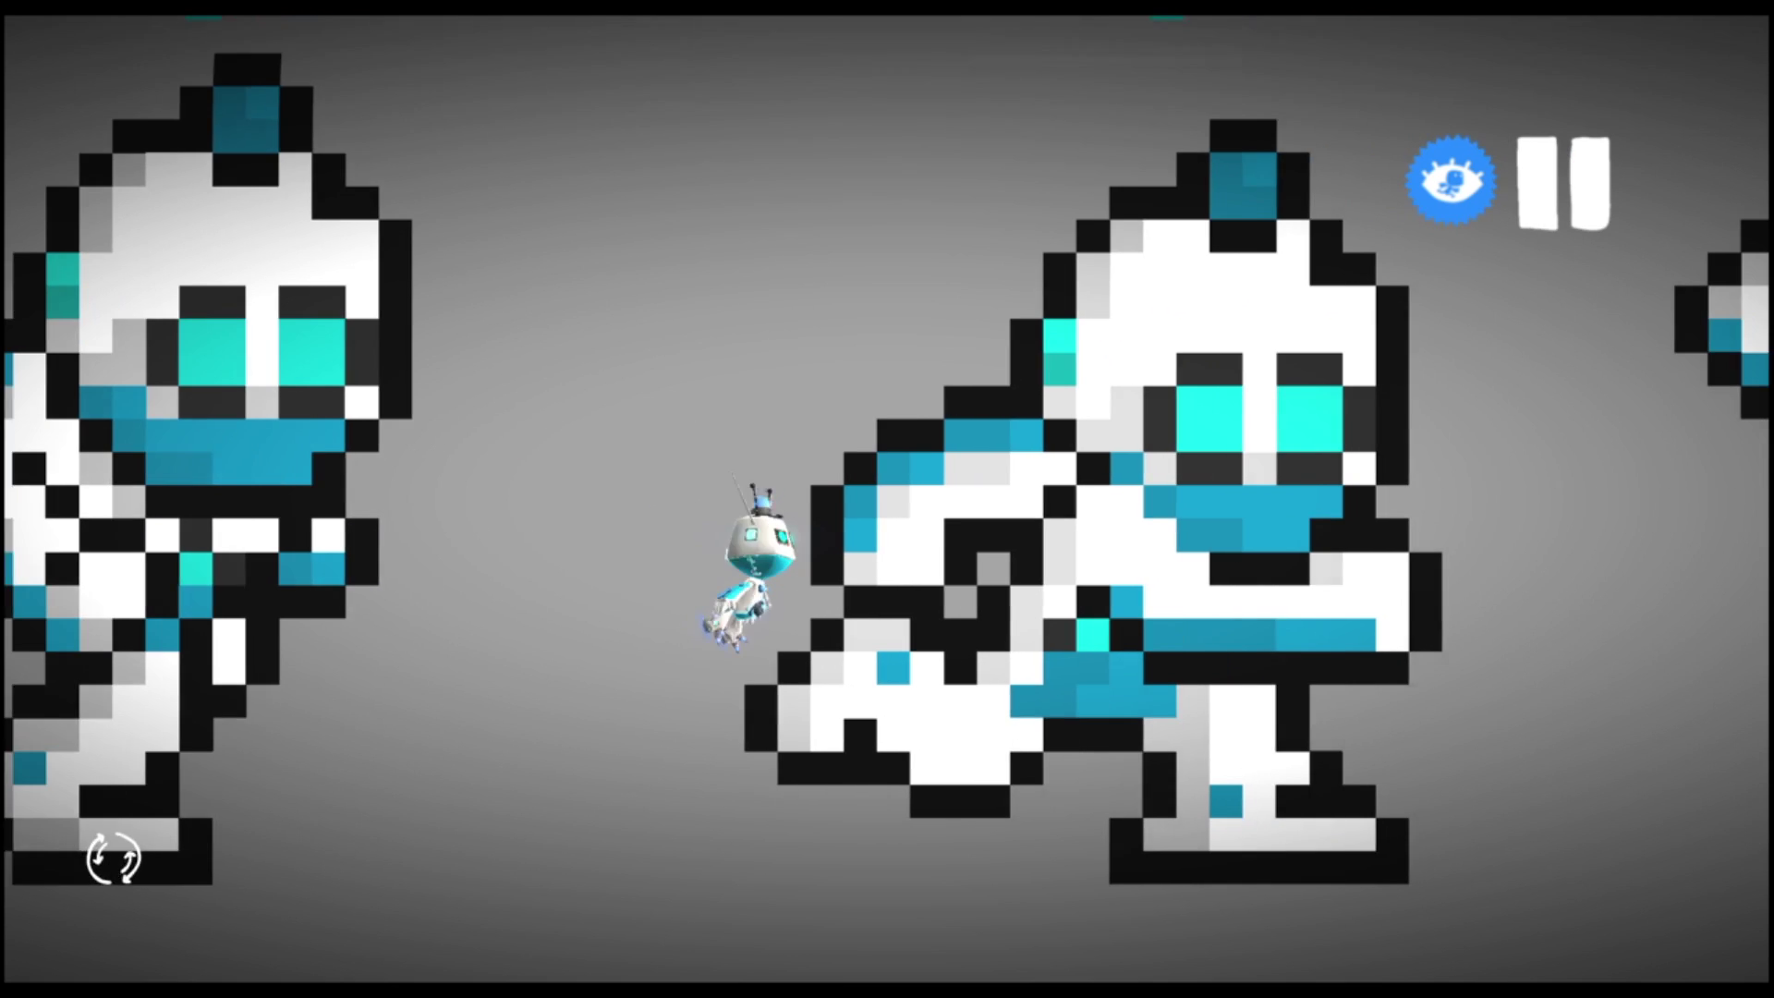
{"action": "key", "text": "Right"}
{"action": "key", "text": "Right"}
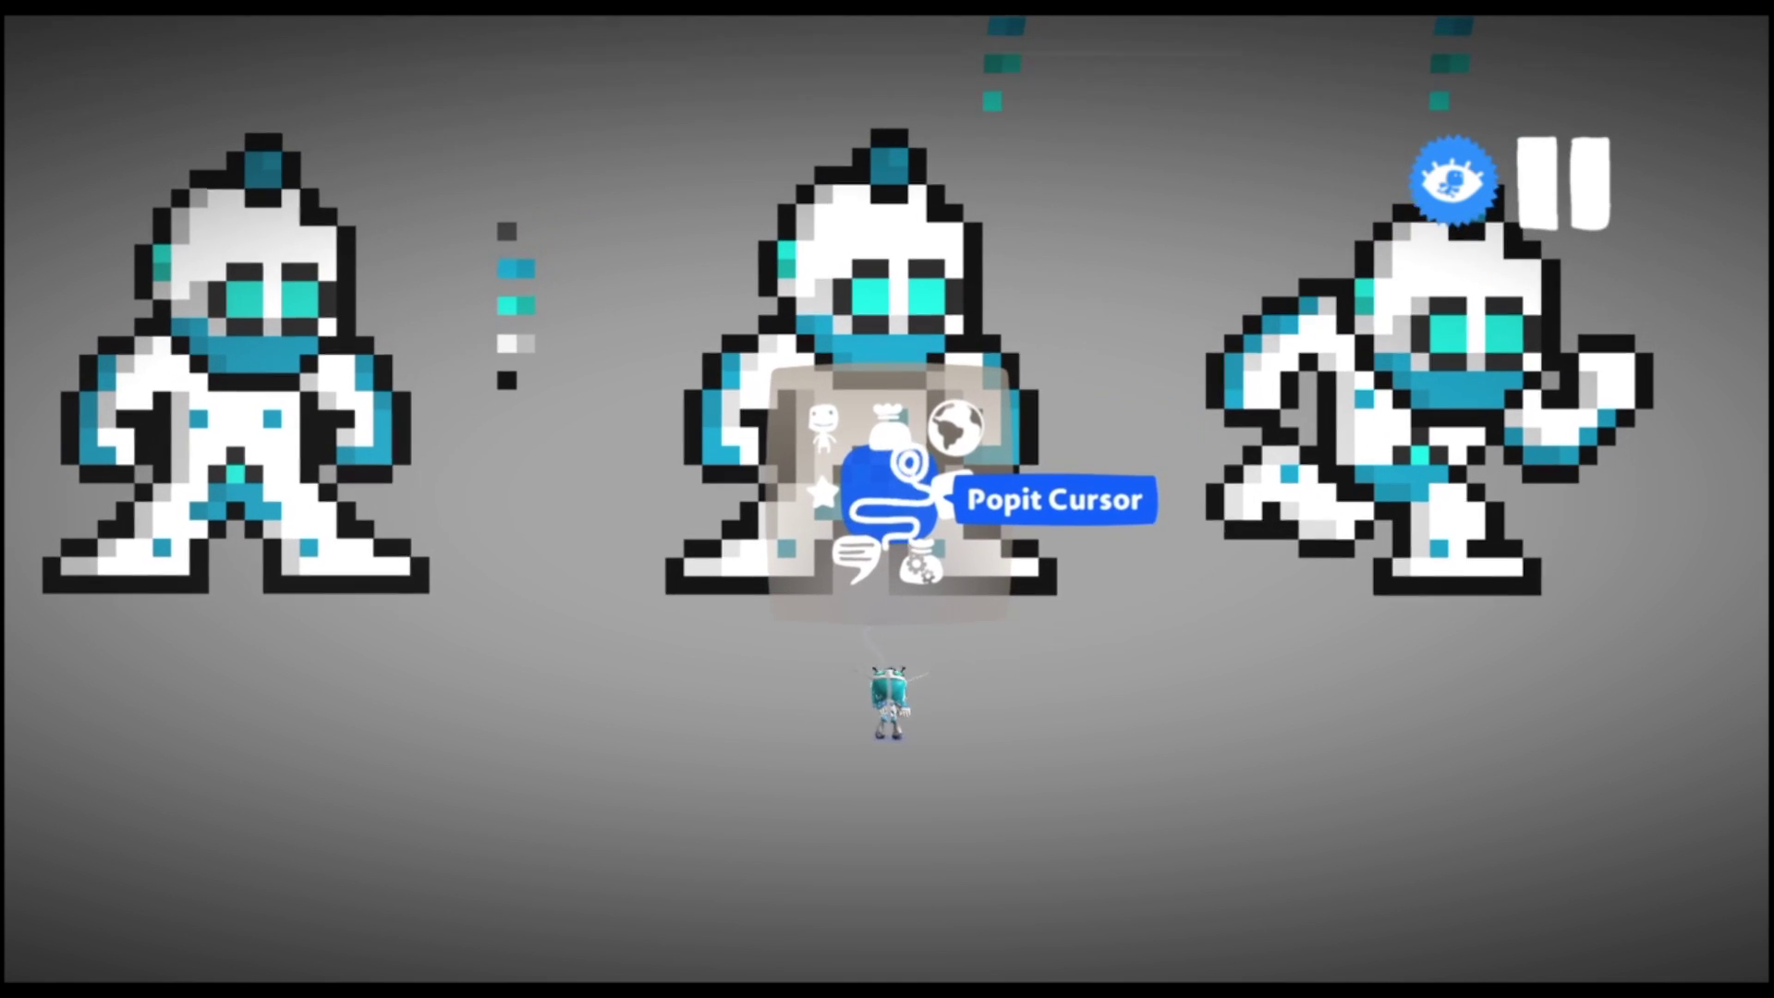
- Choose the Sticker Panel material and use the sprite photo as its Sticker Template shape
{"action": "key", "text": "Up"}
{"action": "key", "text": "Return"}
{"action": "key", "text": "Left"}
{"action": "key", "text": "Left"}
{"action": "key", "text": "Down"}
{"action": "key", "text": "Down"}
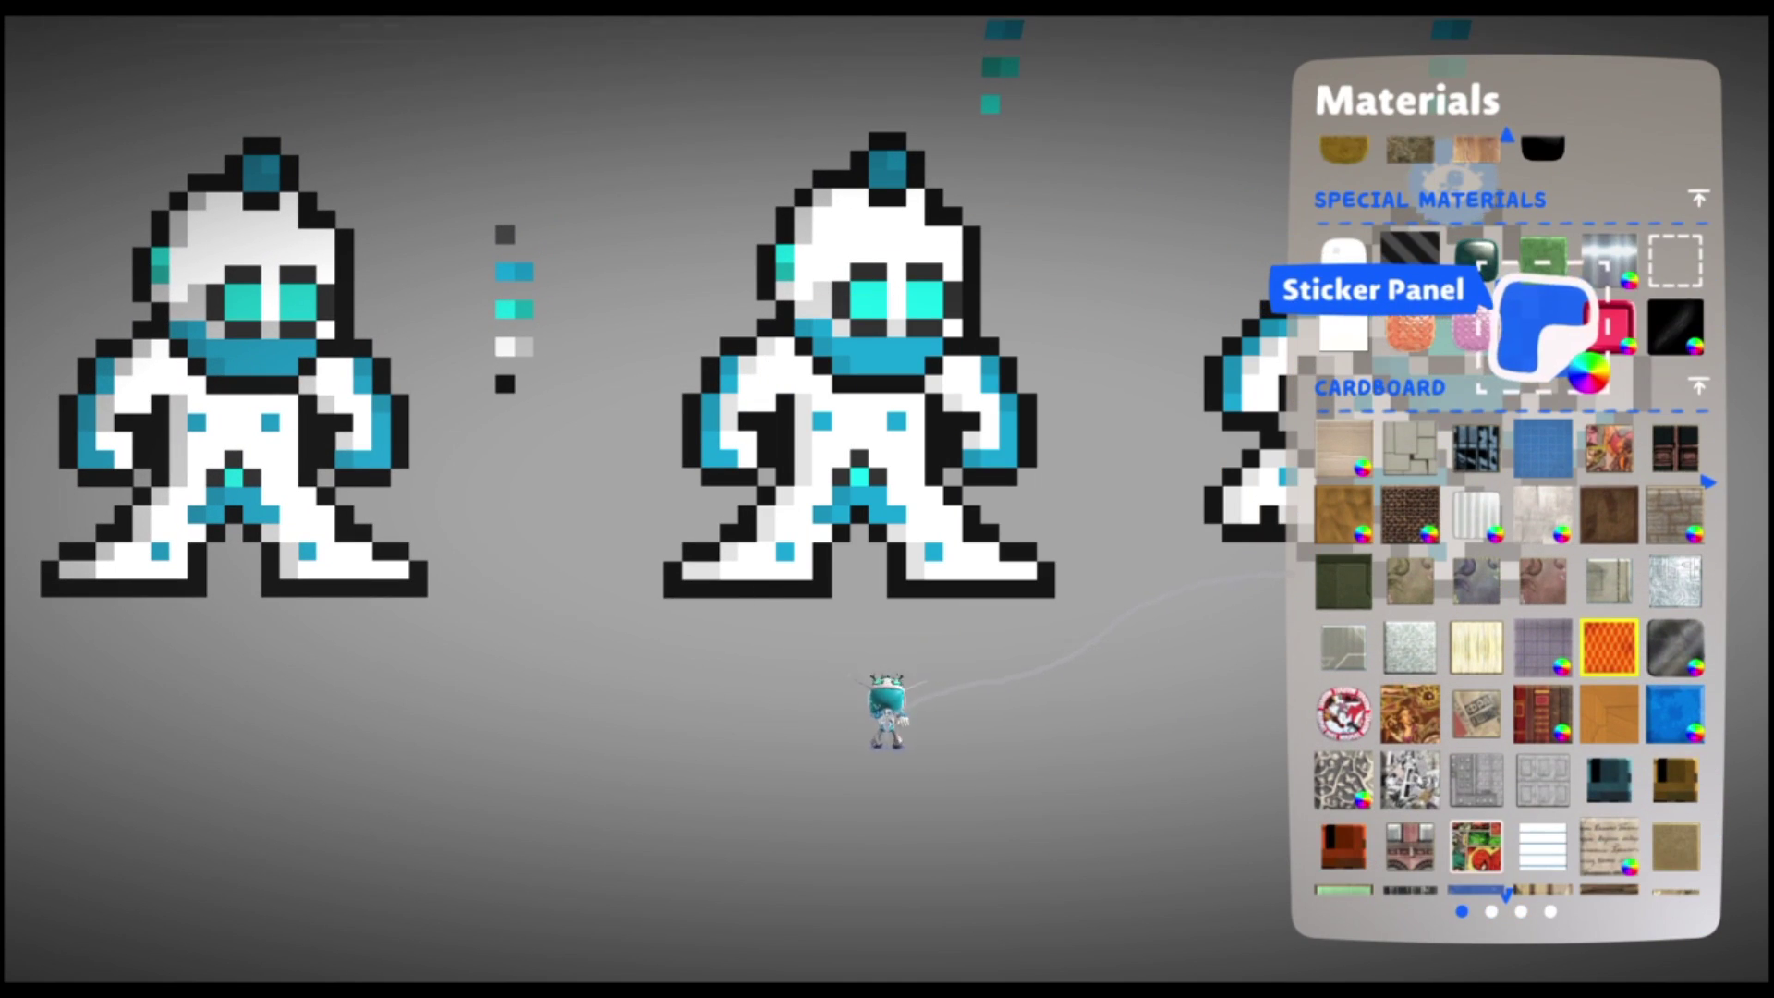
{"action": "key", "text": "Return"}
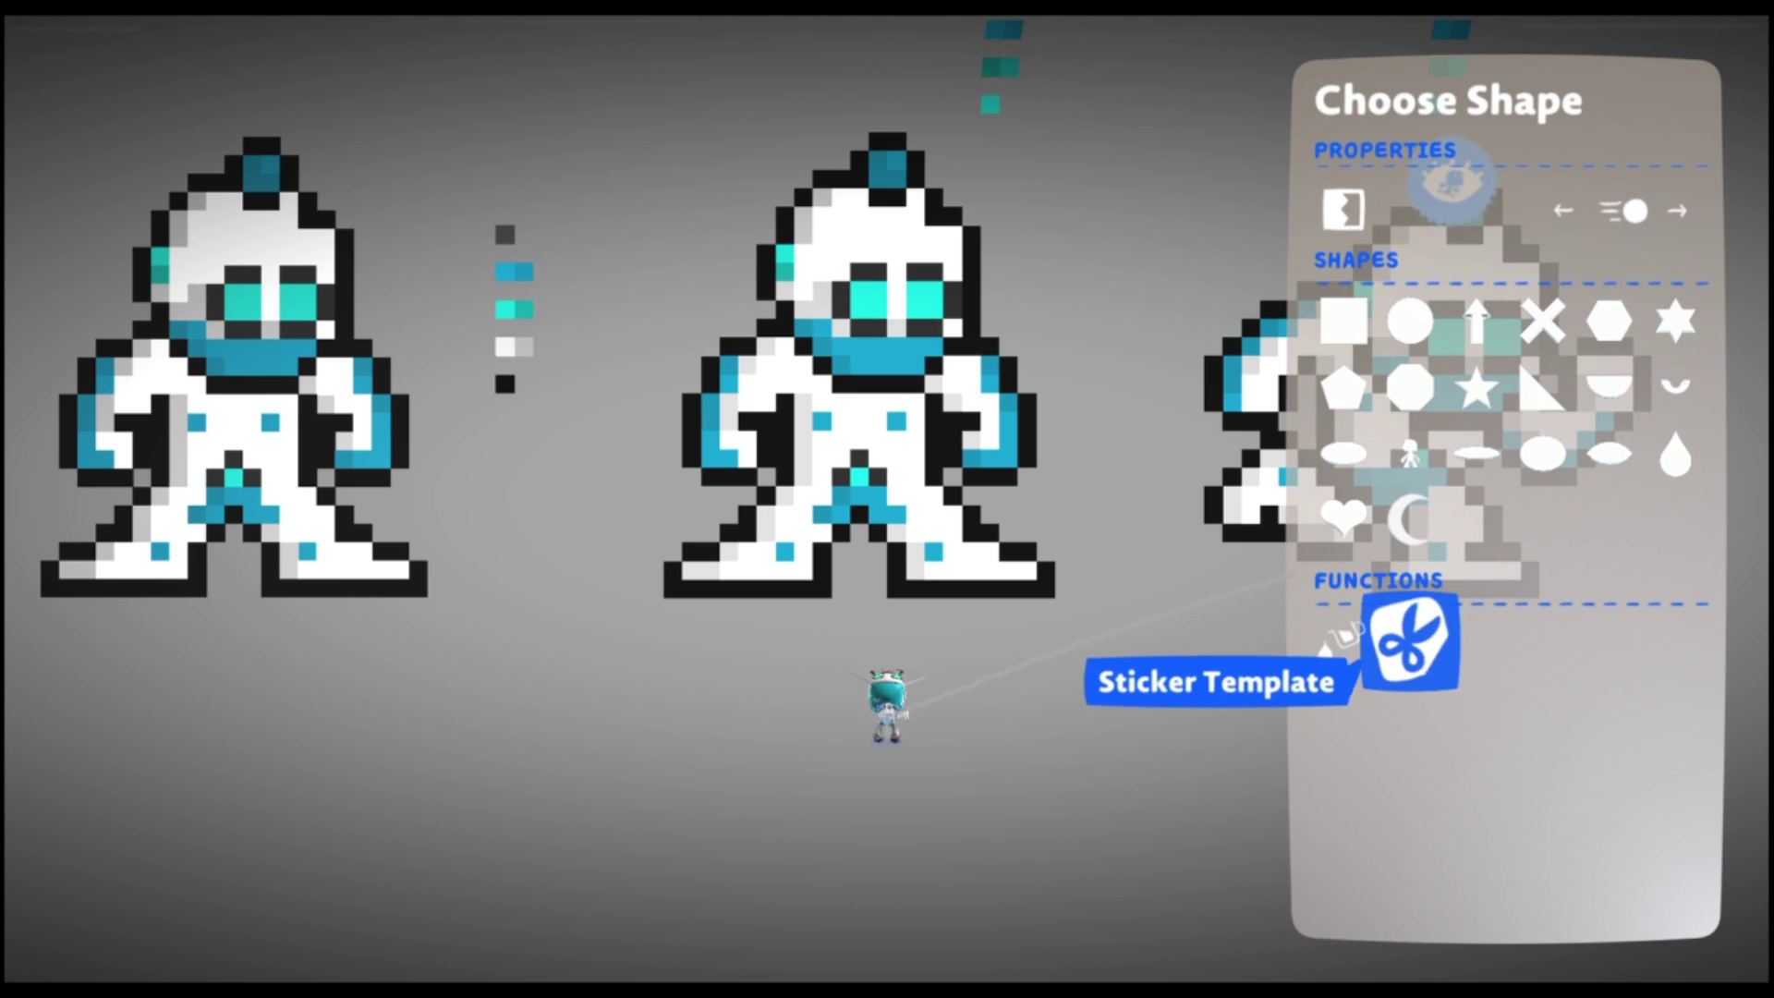
{"action": "key", "text": "Return"}
{"action": "key", "text": "Right"}
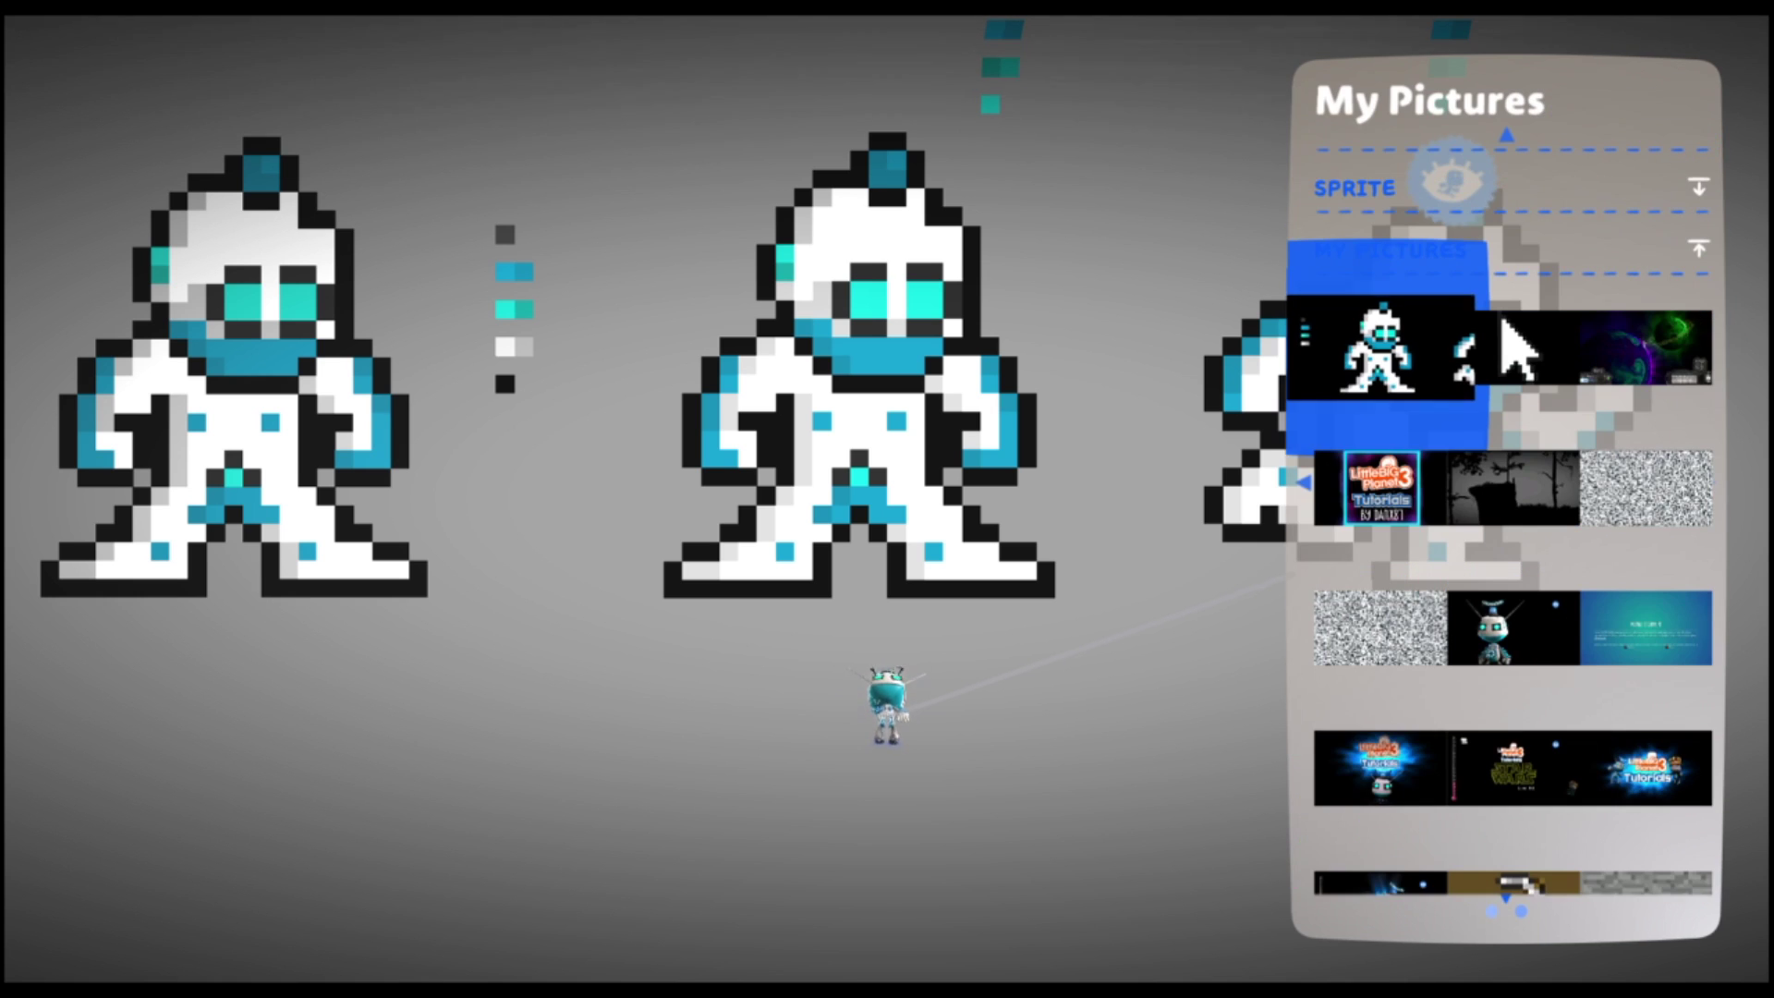
{"action": "key", "text": "Return"}
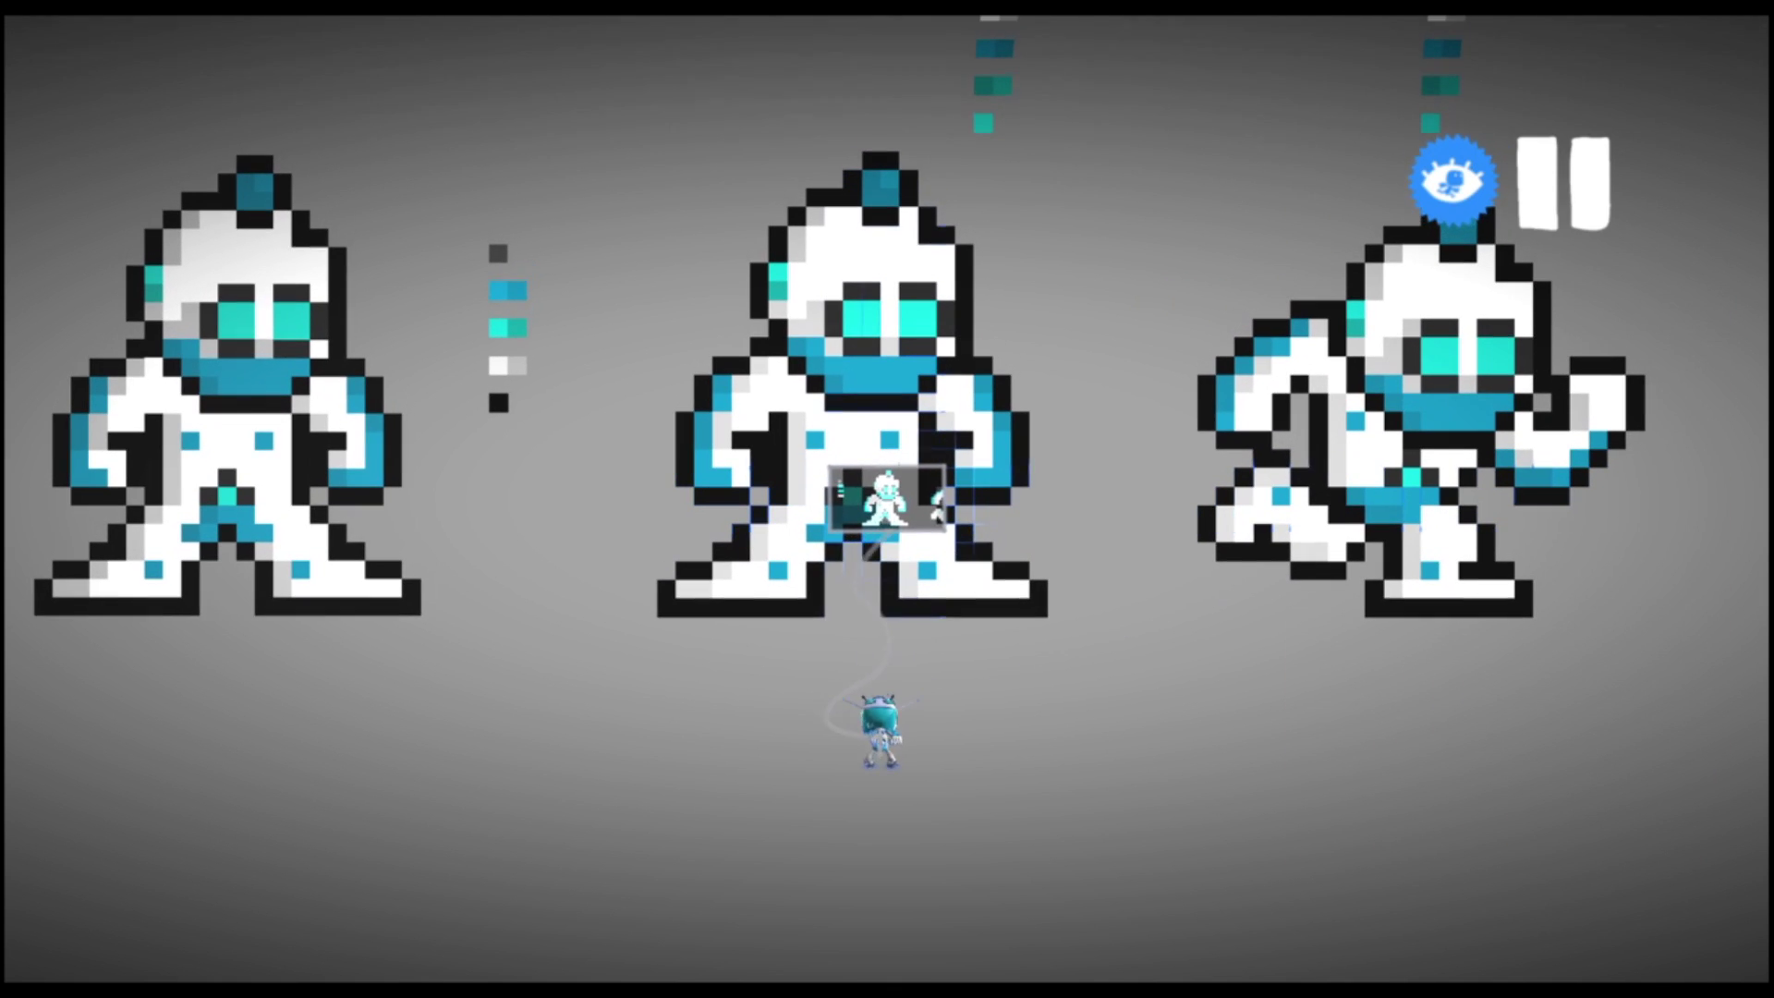
- Enlarge the sprite-photo panel and place it in the empty area below the front-view sprite
{"action": "key", "text": "Down"}
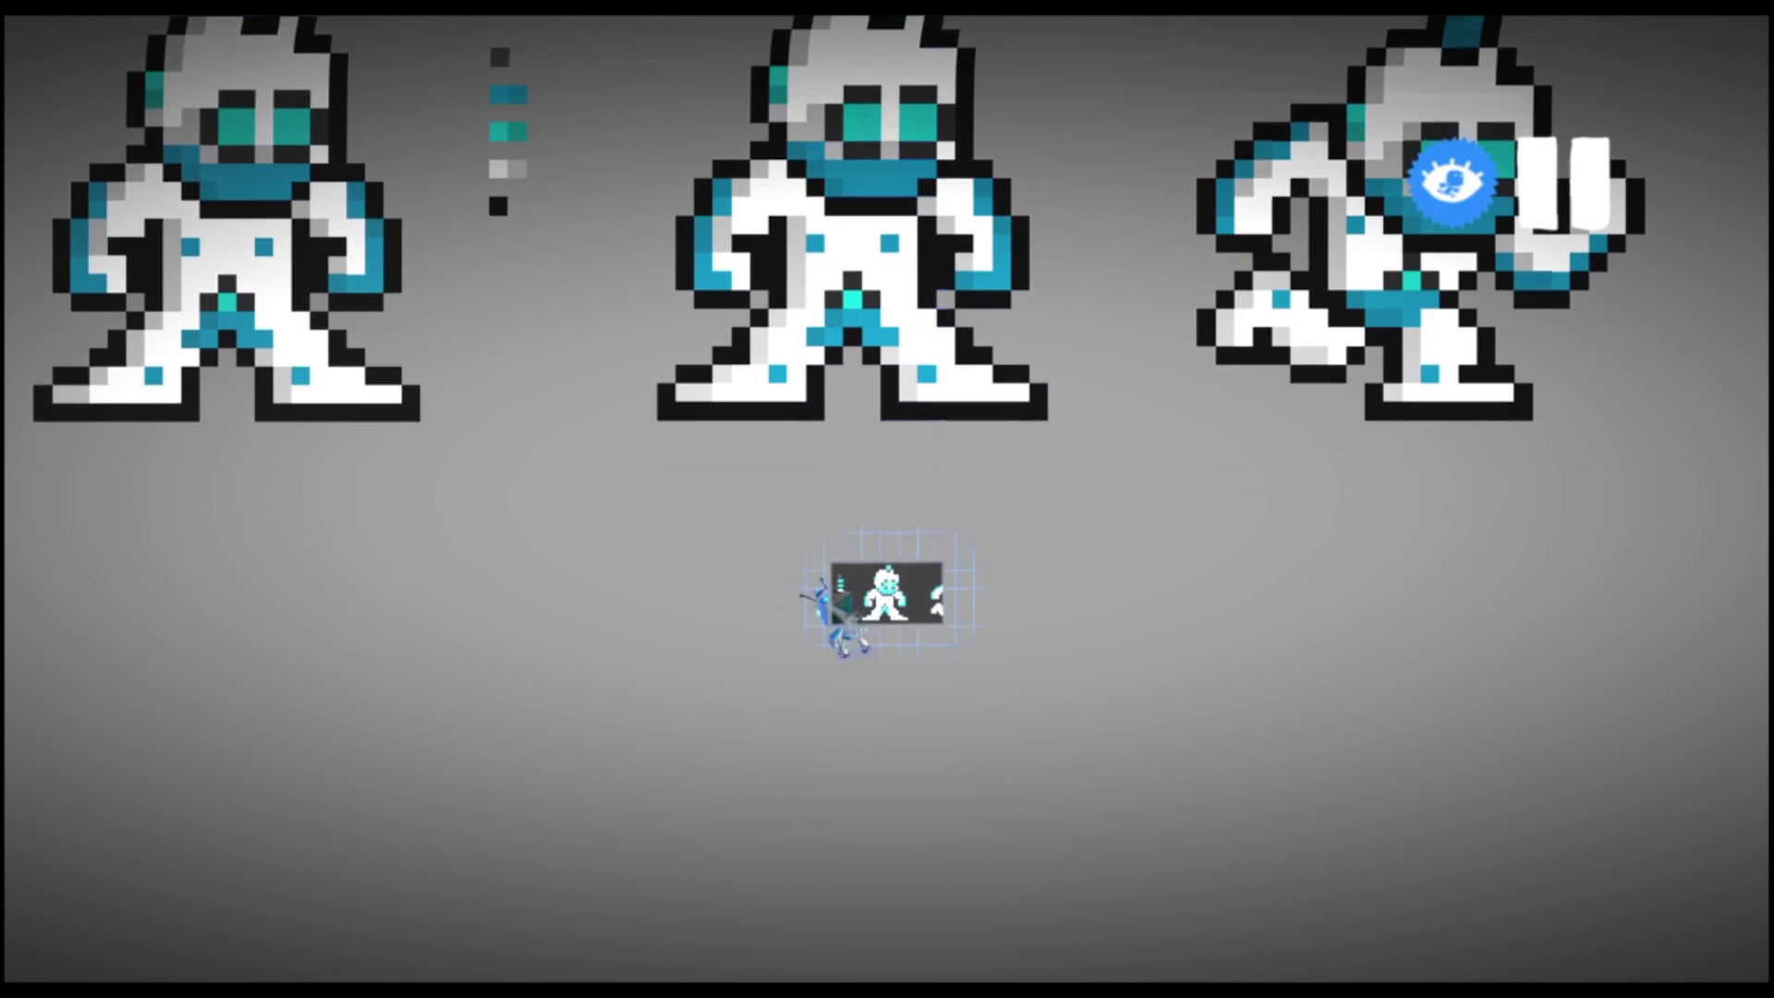
{"action": "key", "text": "Left"}
{"action": "key", "text": "Up"}
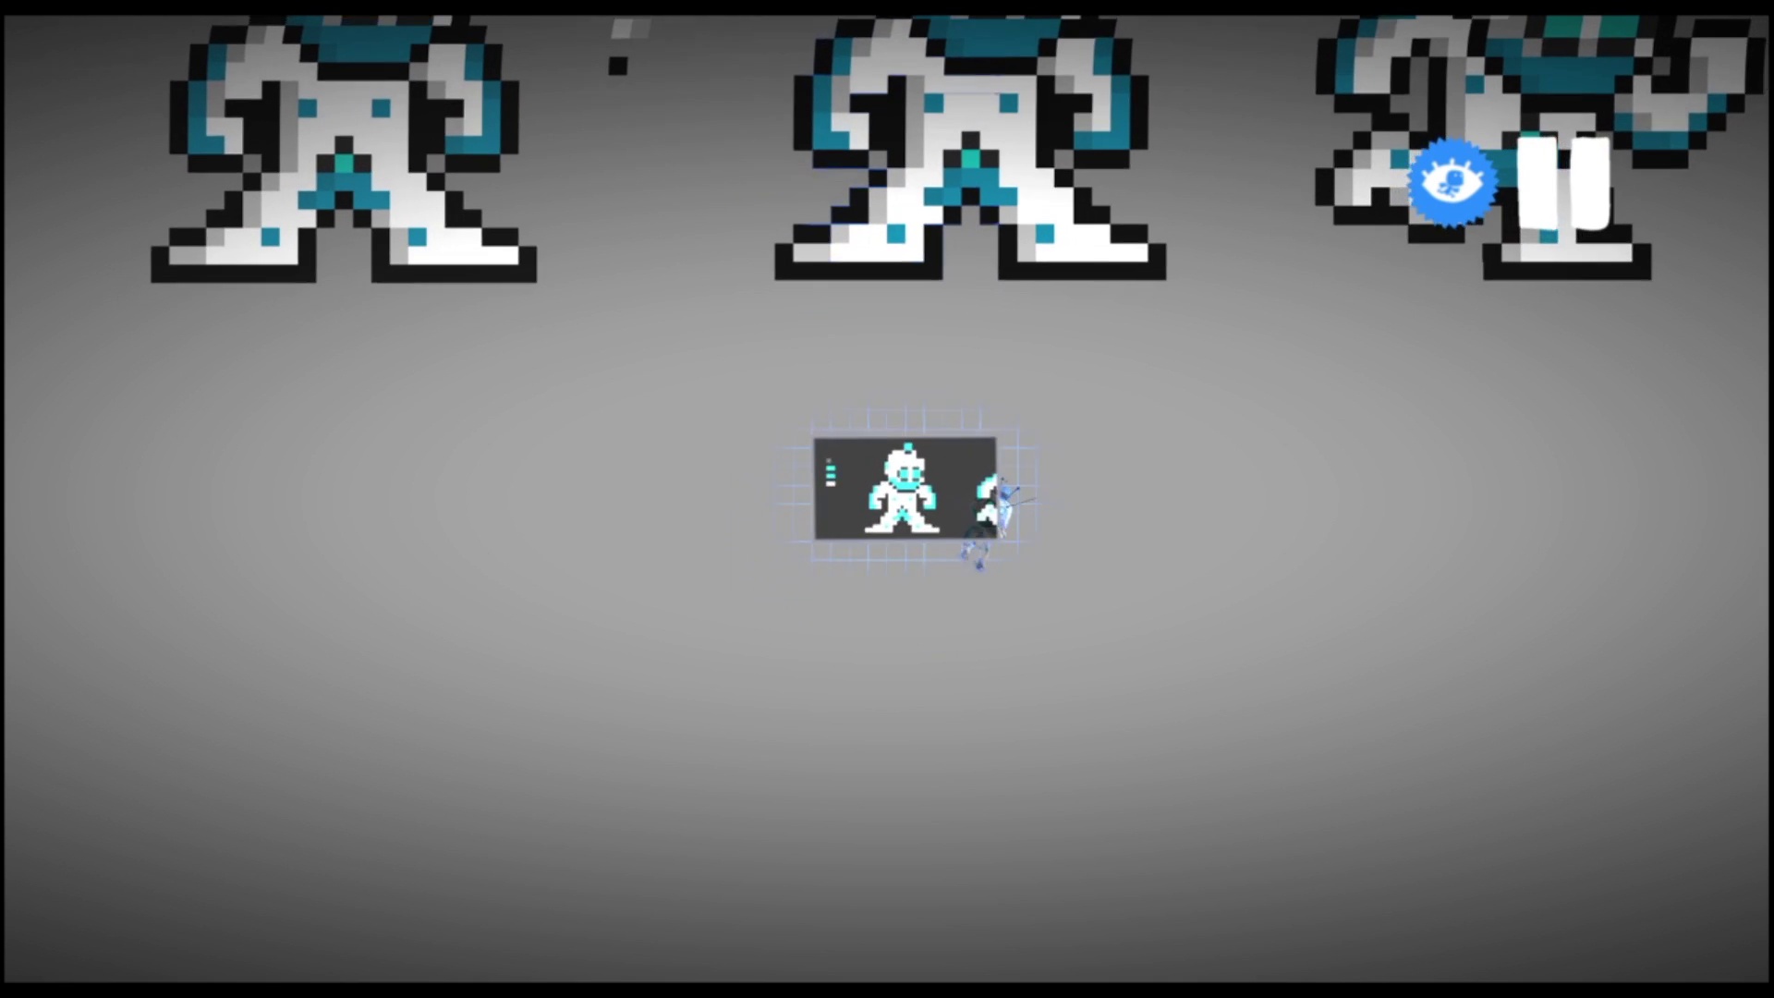
{"action": "key", "text": "Up"}
{"action": "key", "text": "Left"}
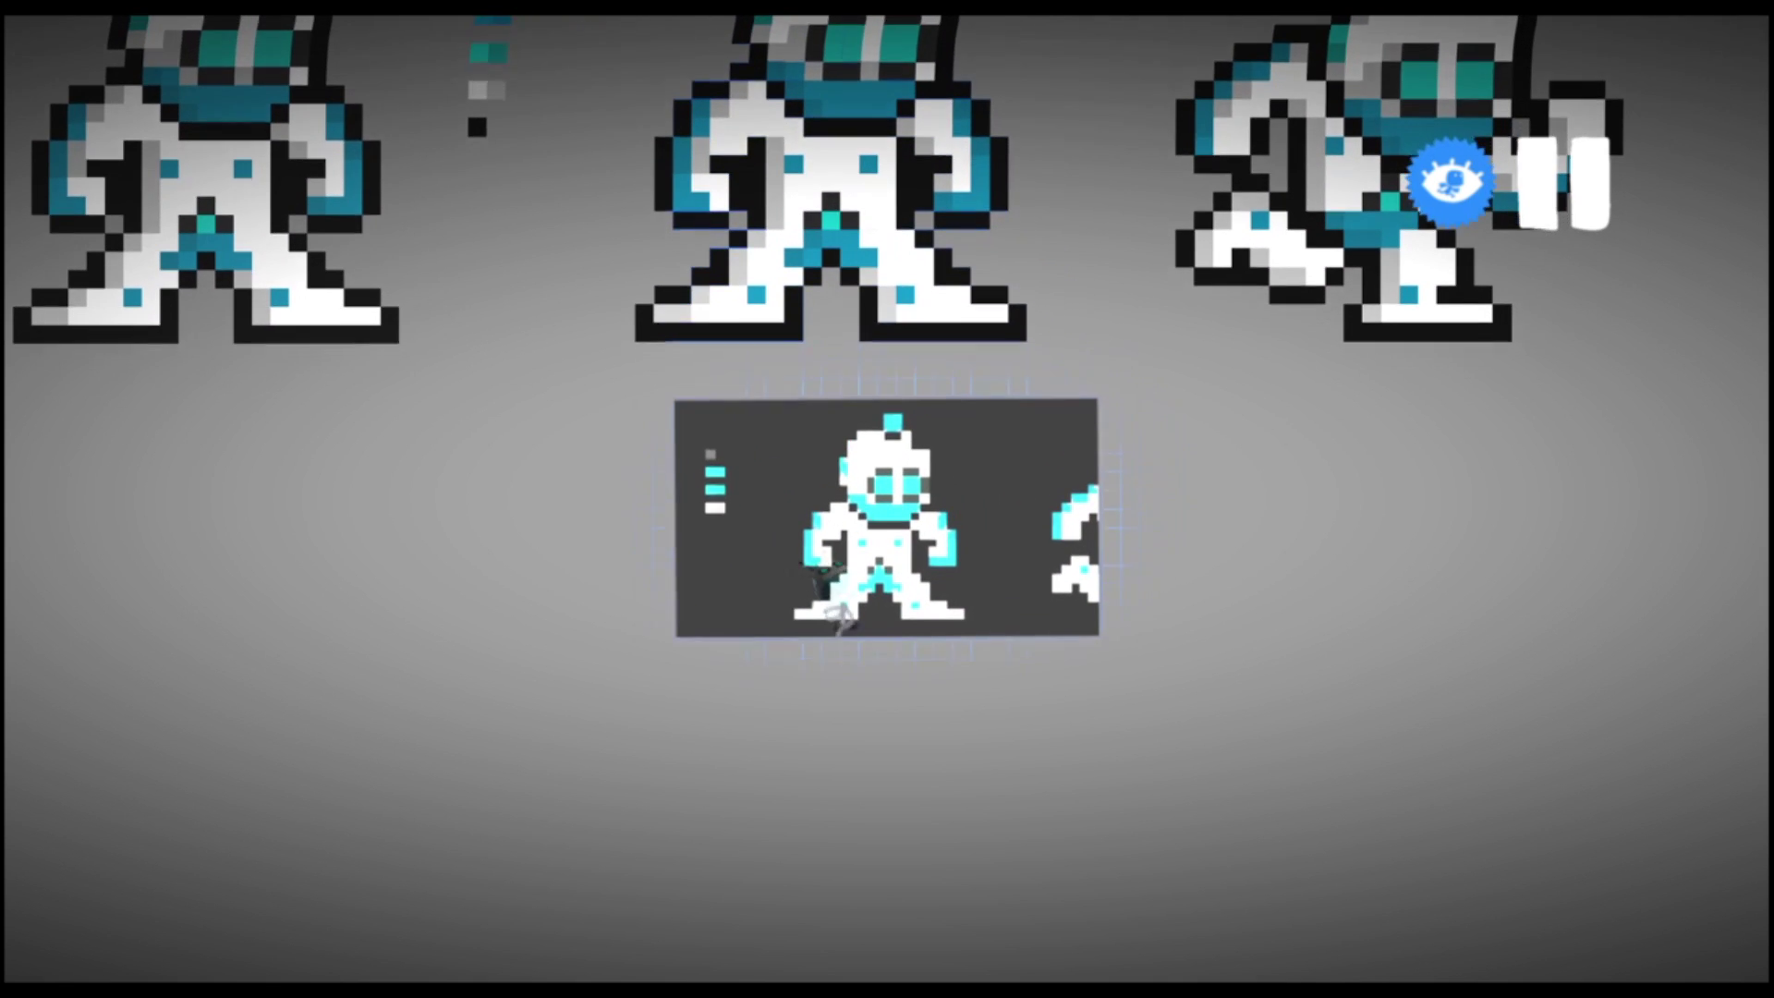
{"action": "key", "text": "Up"}
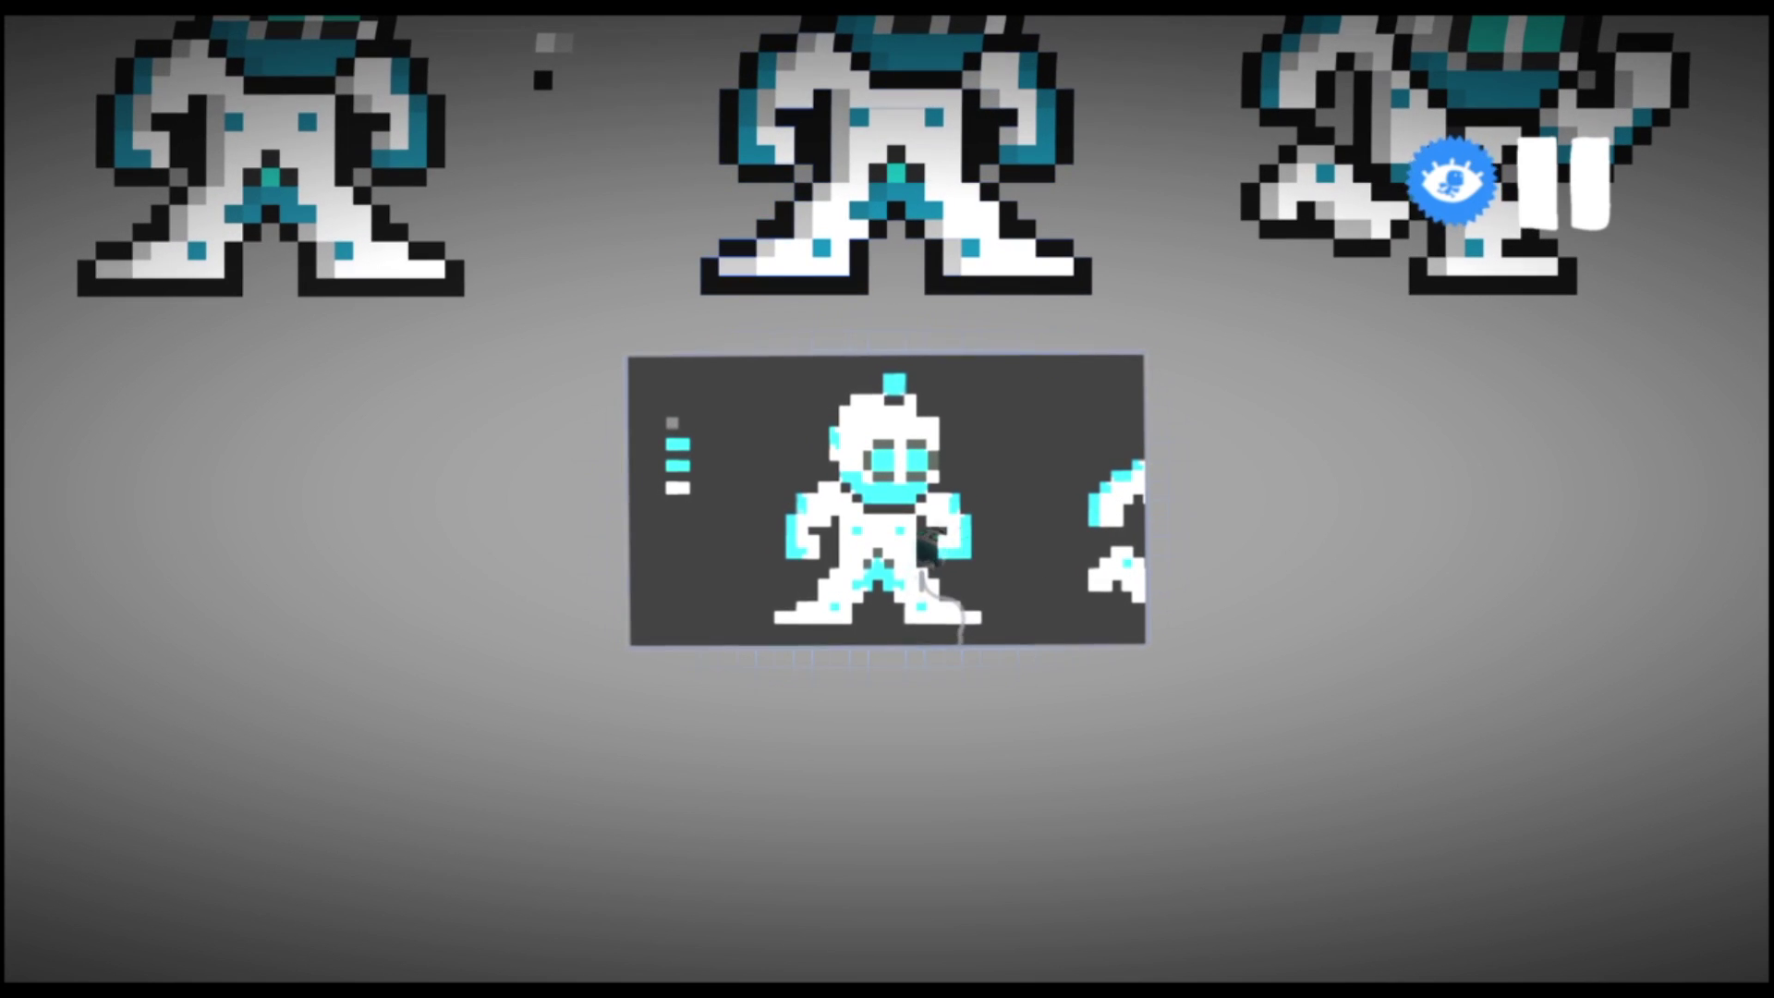
{"action": "key", "text": "Escape"}
{"action": "key", "text": "Escape"}
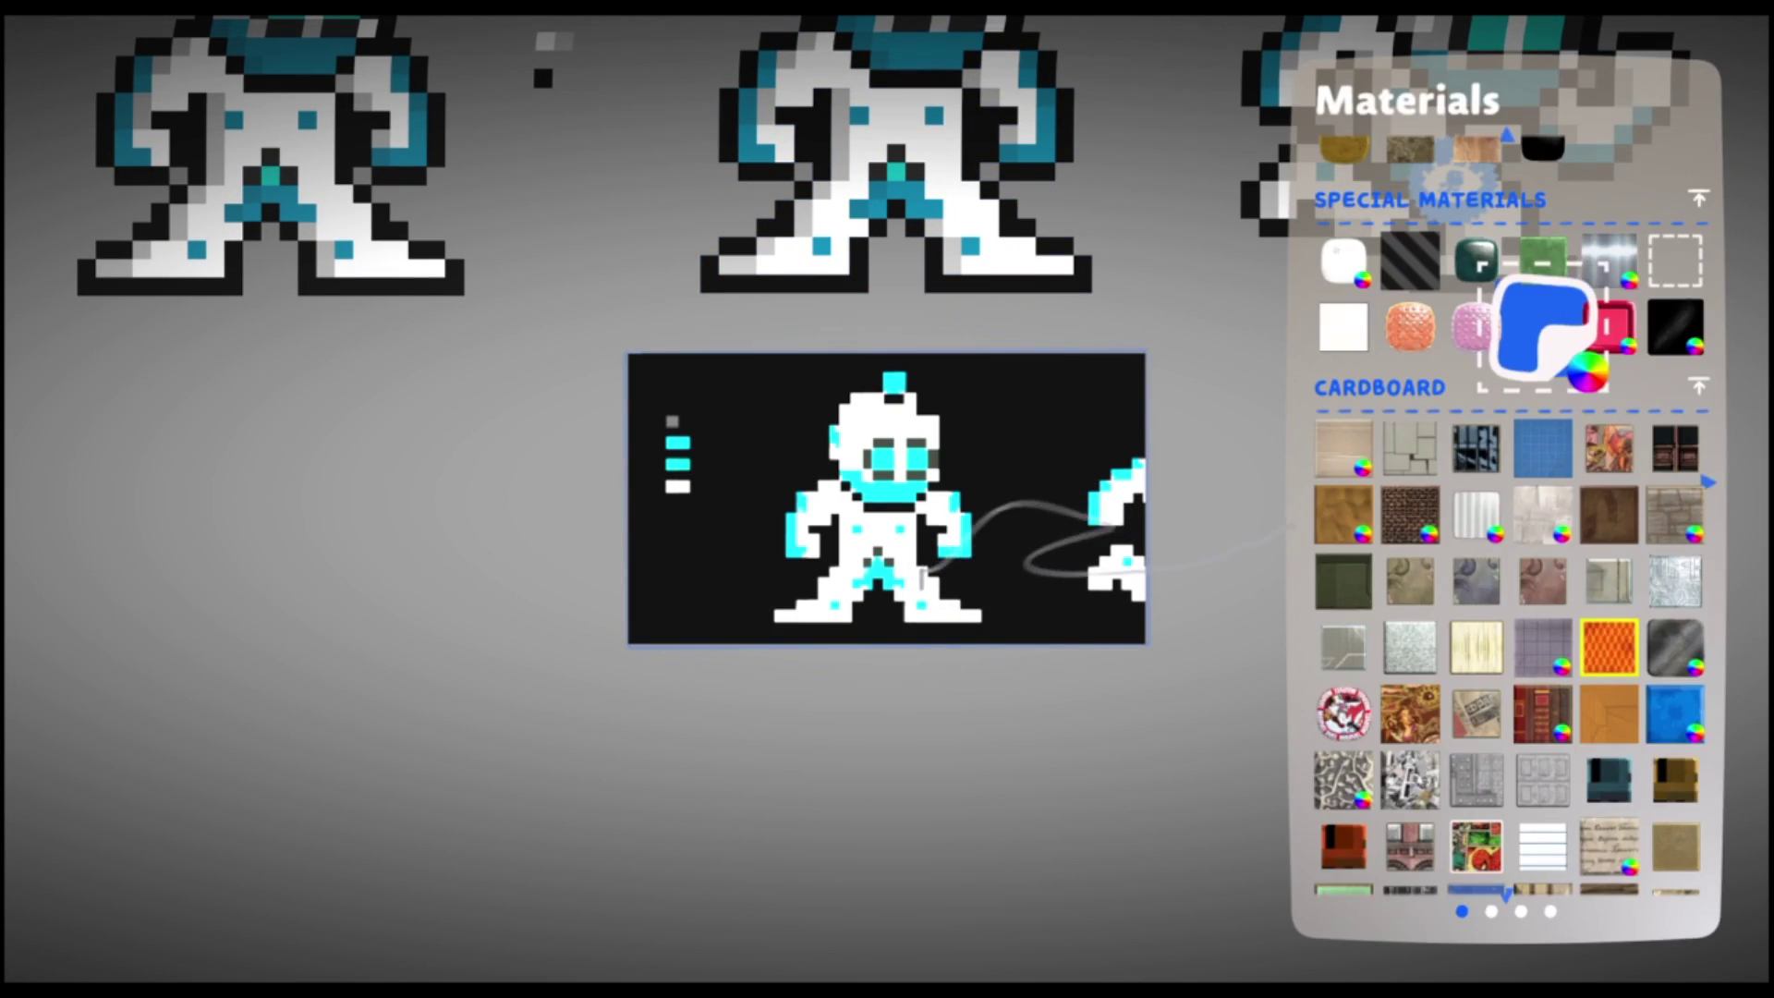
- Set the Brightness of the sprite-photo sticker panel below the front-view sprite to 40%
{"action": "key", "text": "Escape"}
{"action": "key", "text": "Left"}
{"action": "key", "text": "Return"}
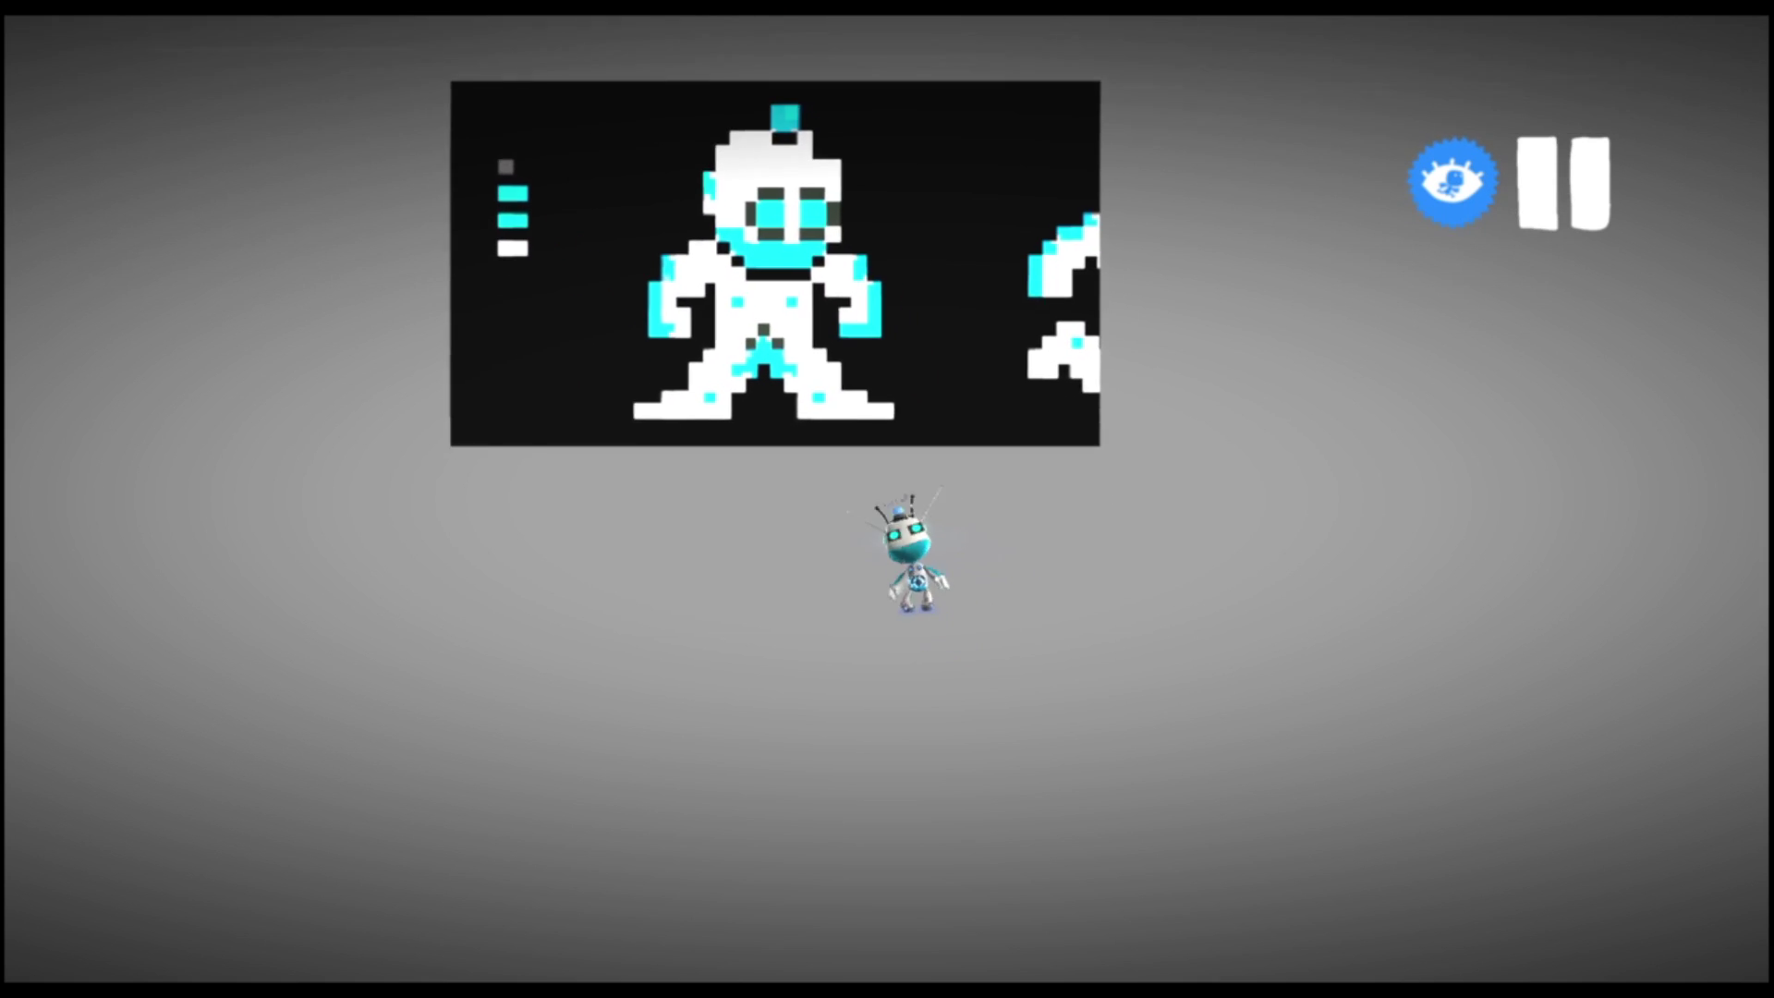
{"action": "key", "text": "z"}
{"action": "key", "text": "Down"}
{"action": "key", "text": "Down"}
{"action": "key", "text": "Down"}
{"action": "key", "text": "Down"}
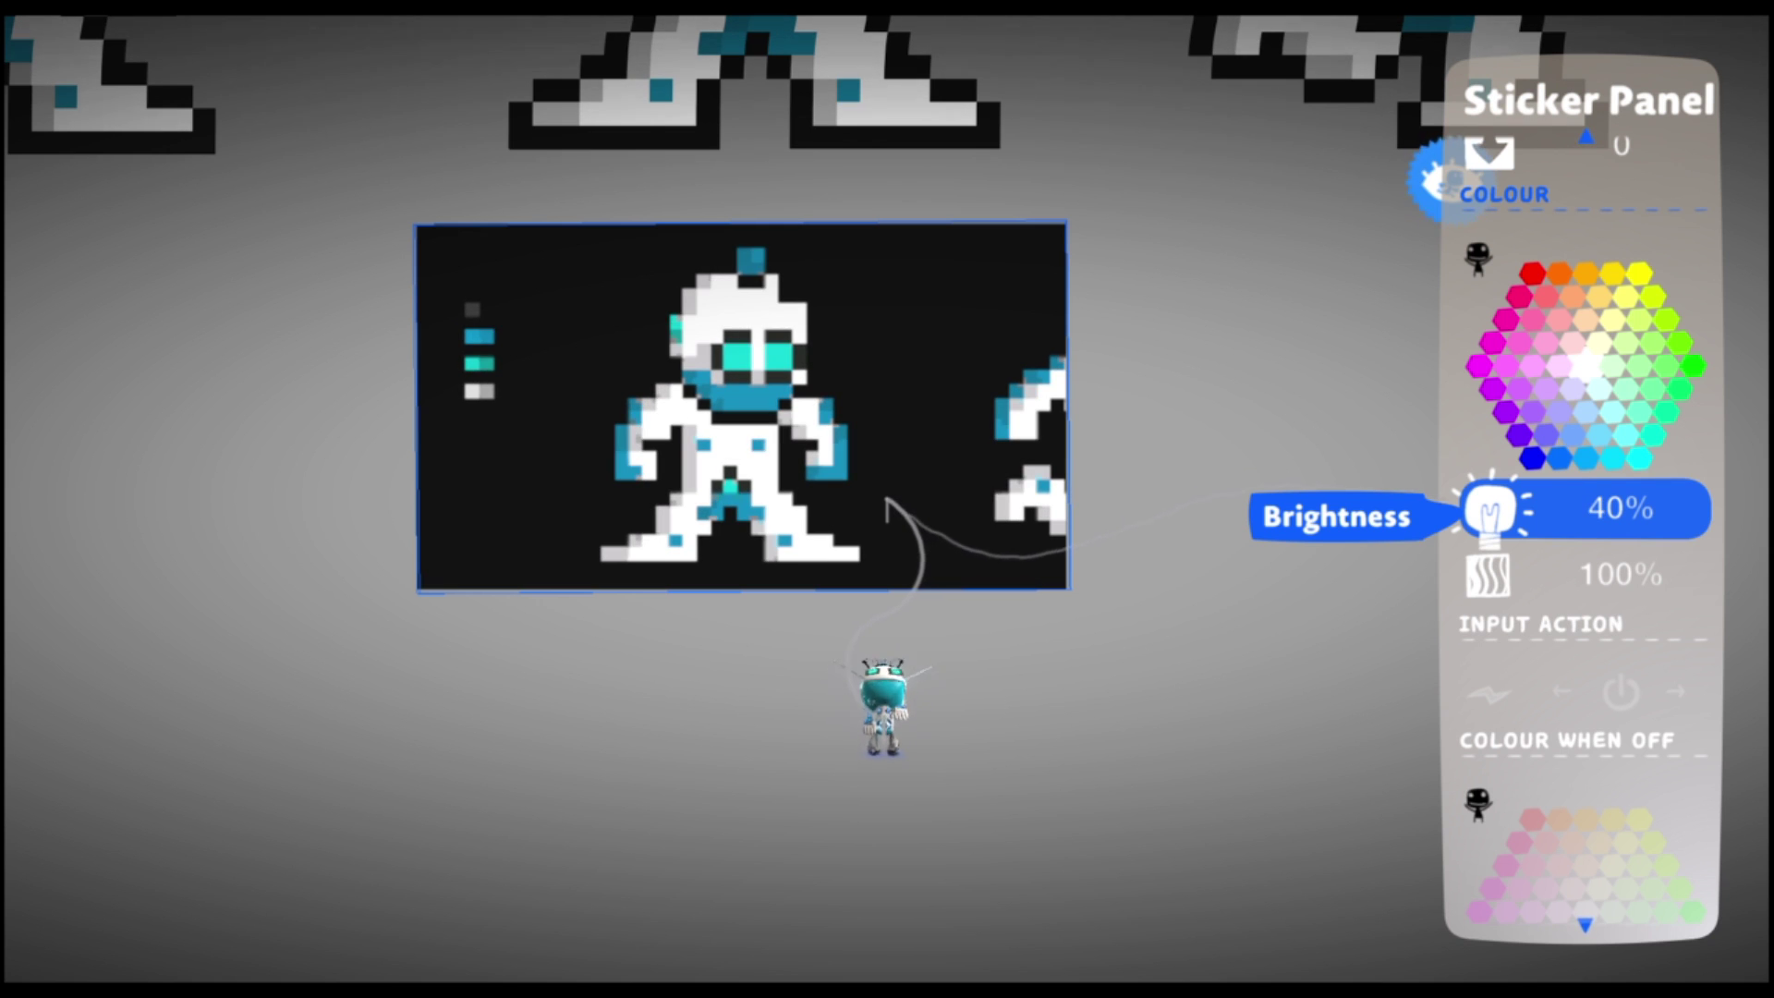
{"action": "key", "text": "Escape"}
{"action": "key", "text": "Escape"}
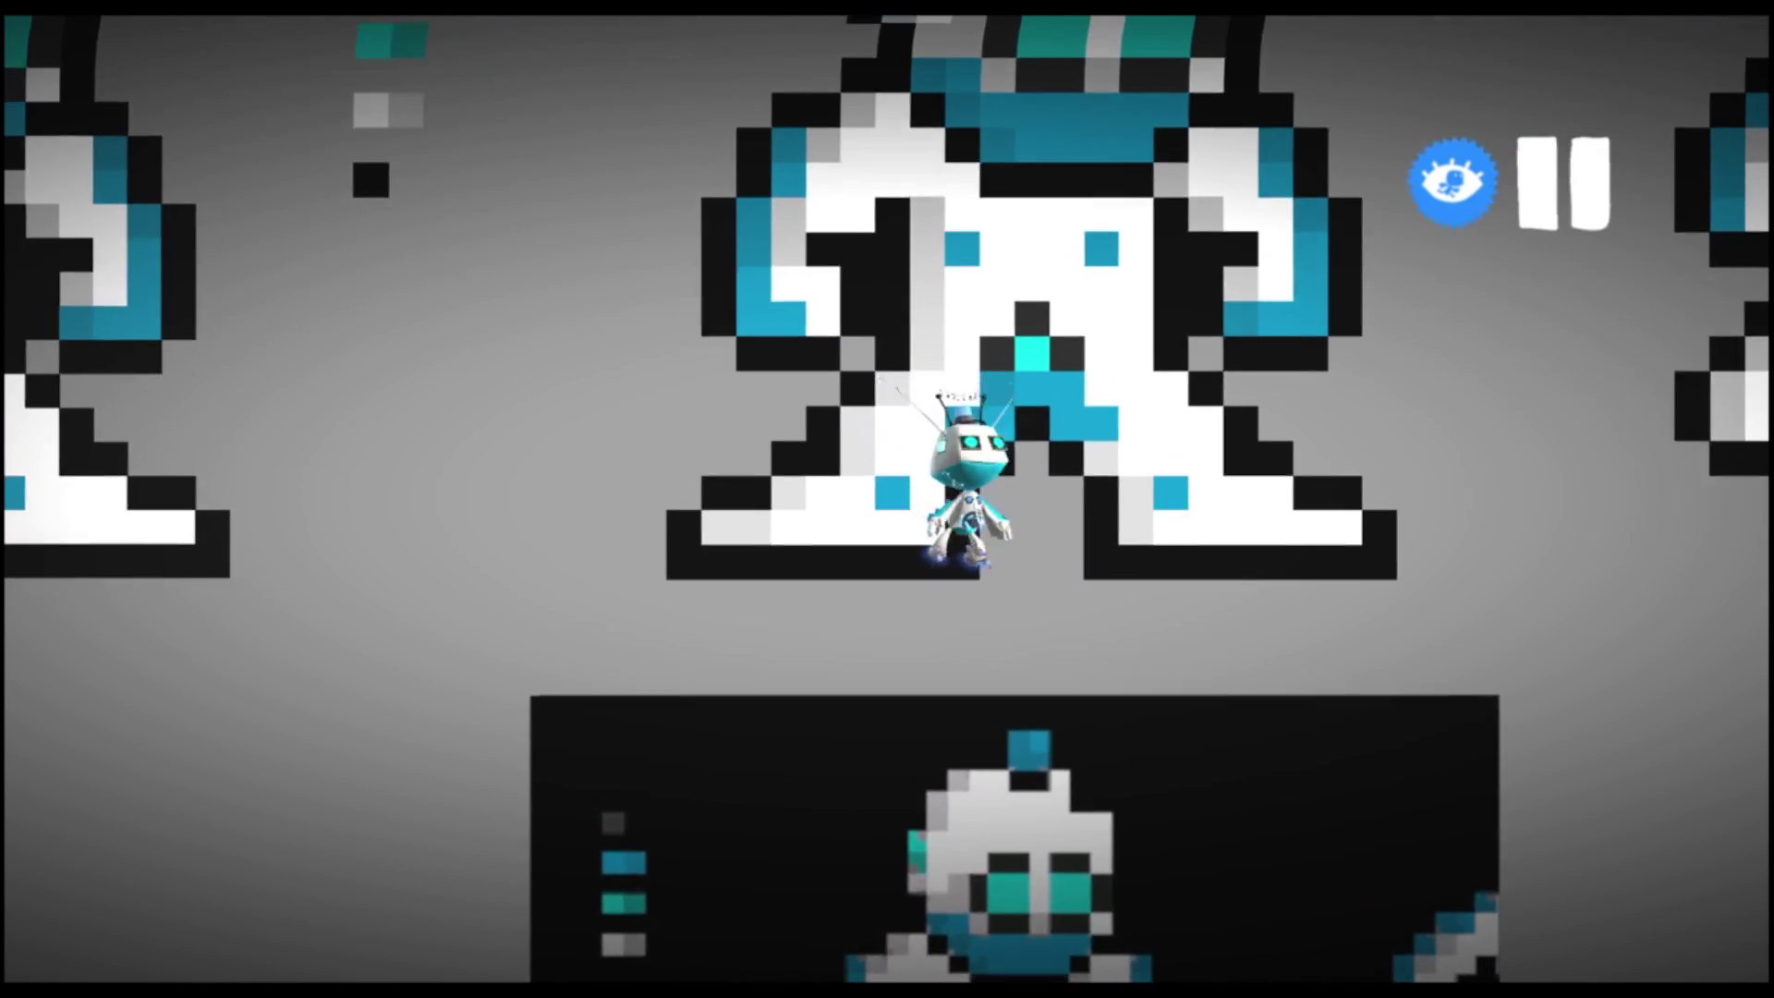
- Select all the pieces of the middle front-view sprite with the Popit Cursor
{"action": "key", "text": "Tab"}
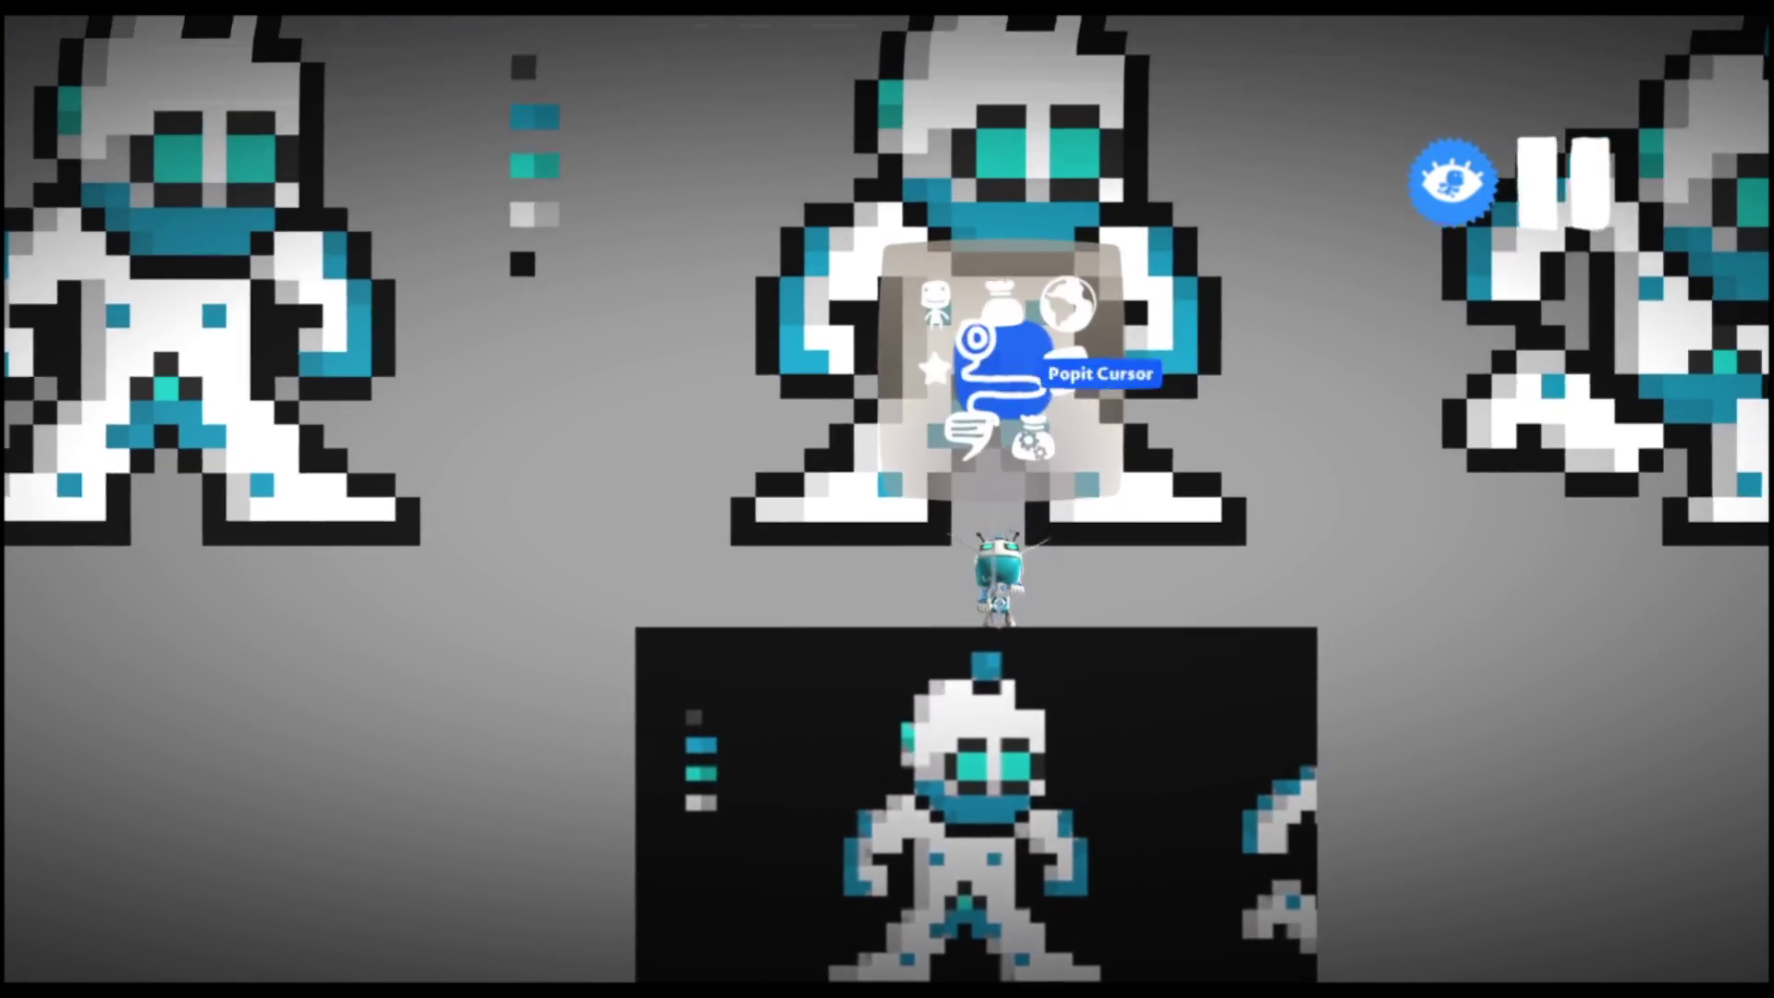
{"action": "key", "text": "Return"}
{"action": "key", "text": "Right"}
{"action": "key", "text": "Right"}
{"action": "key", "text": "Up"}
{"action": "key", "text": "Up"}
{"action": "key", "text": "Up"}
{"action": "key", "text": "Up"}
{"action": "key", "text": "Return"}
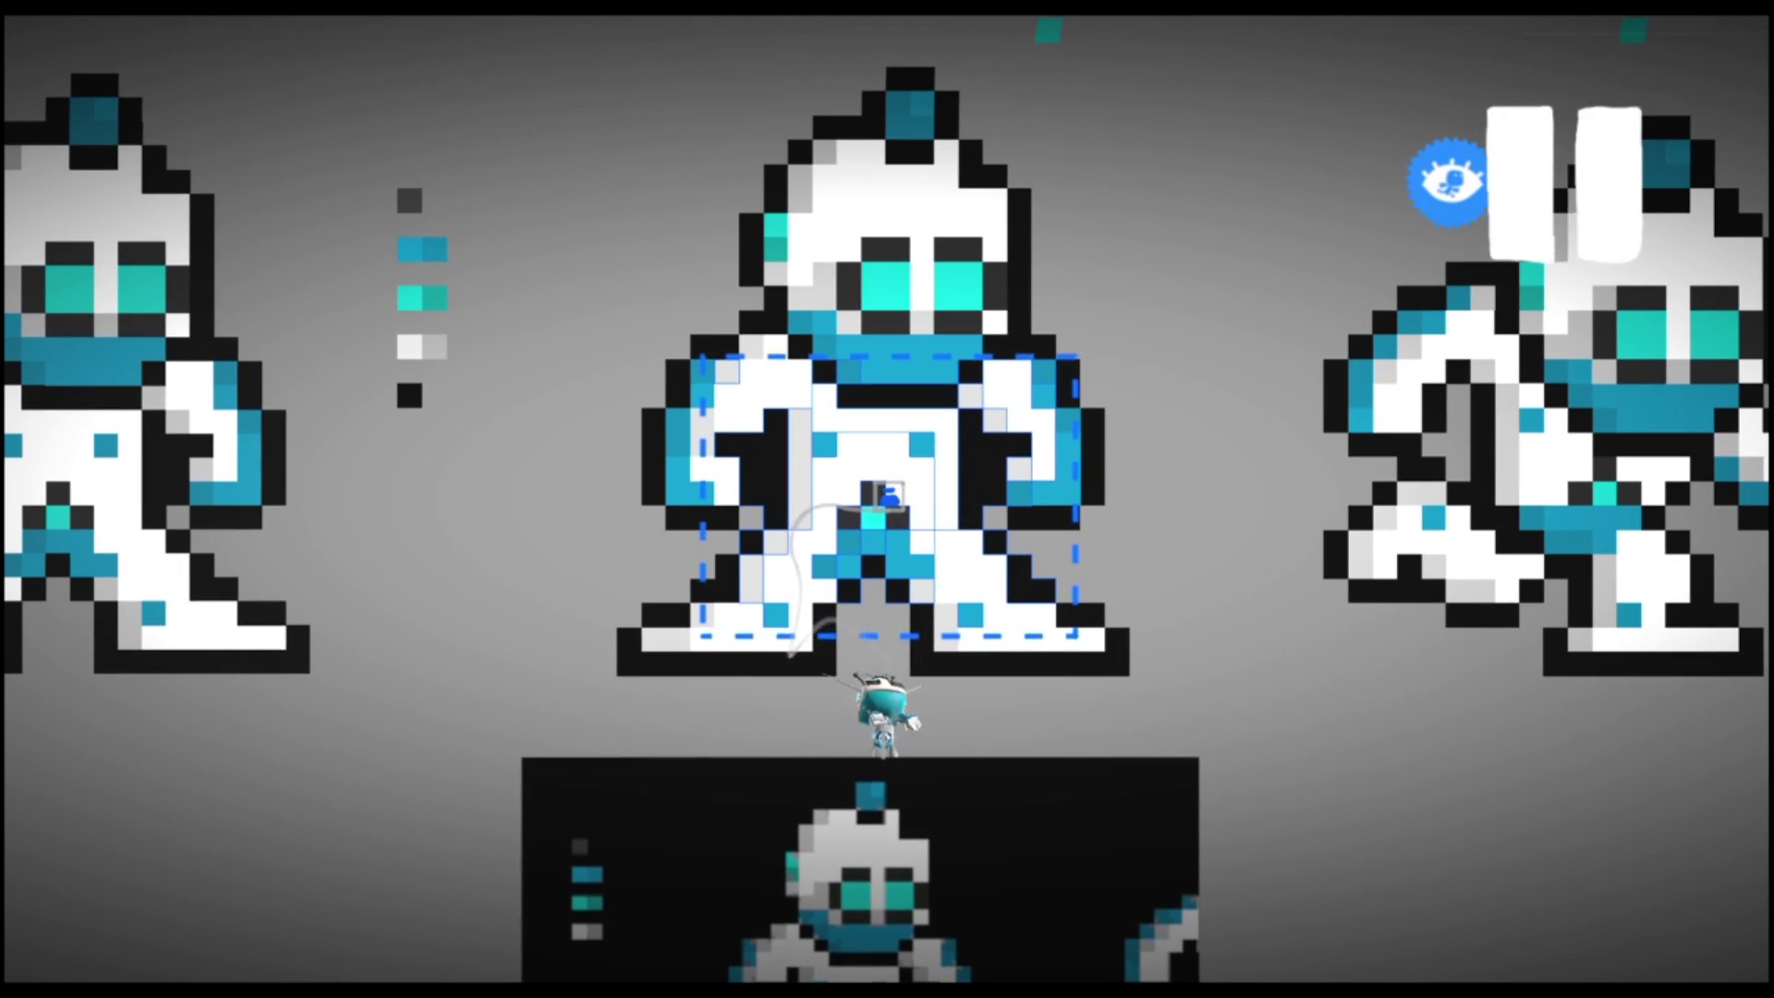
{"action": "key", "text": "Right"}
{"action": "key", "text": "Up"}
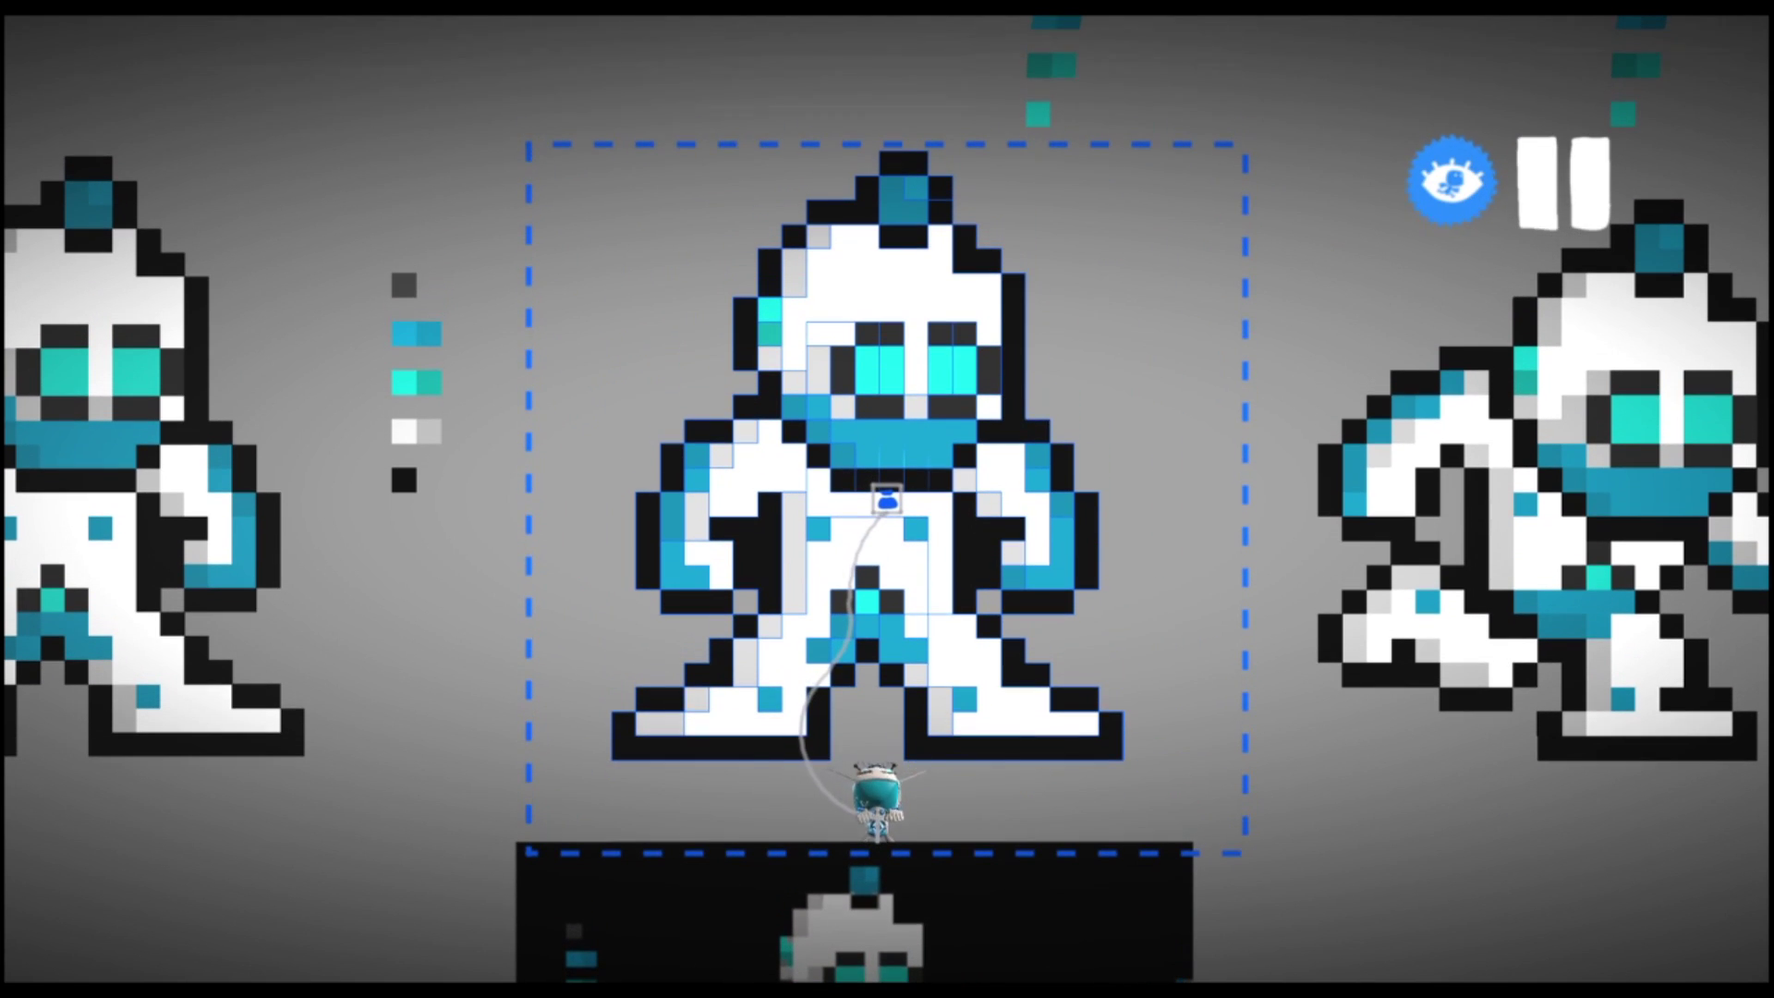
- Choose a material and a square shape for a new small panel, and bring it over the front-view sprite
{"action": "key", "text": "Return"}
{"action": "key", "text": "Down"}
{"action": "key", "text": "Down"}
{"action": "key", "text": "Down"}
{"action": "key", "text": "Down"}
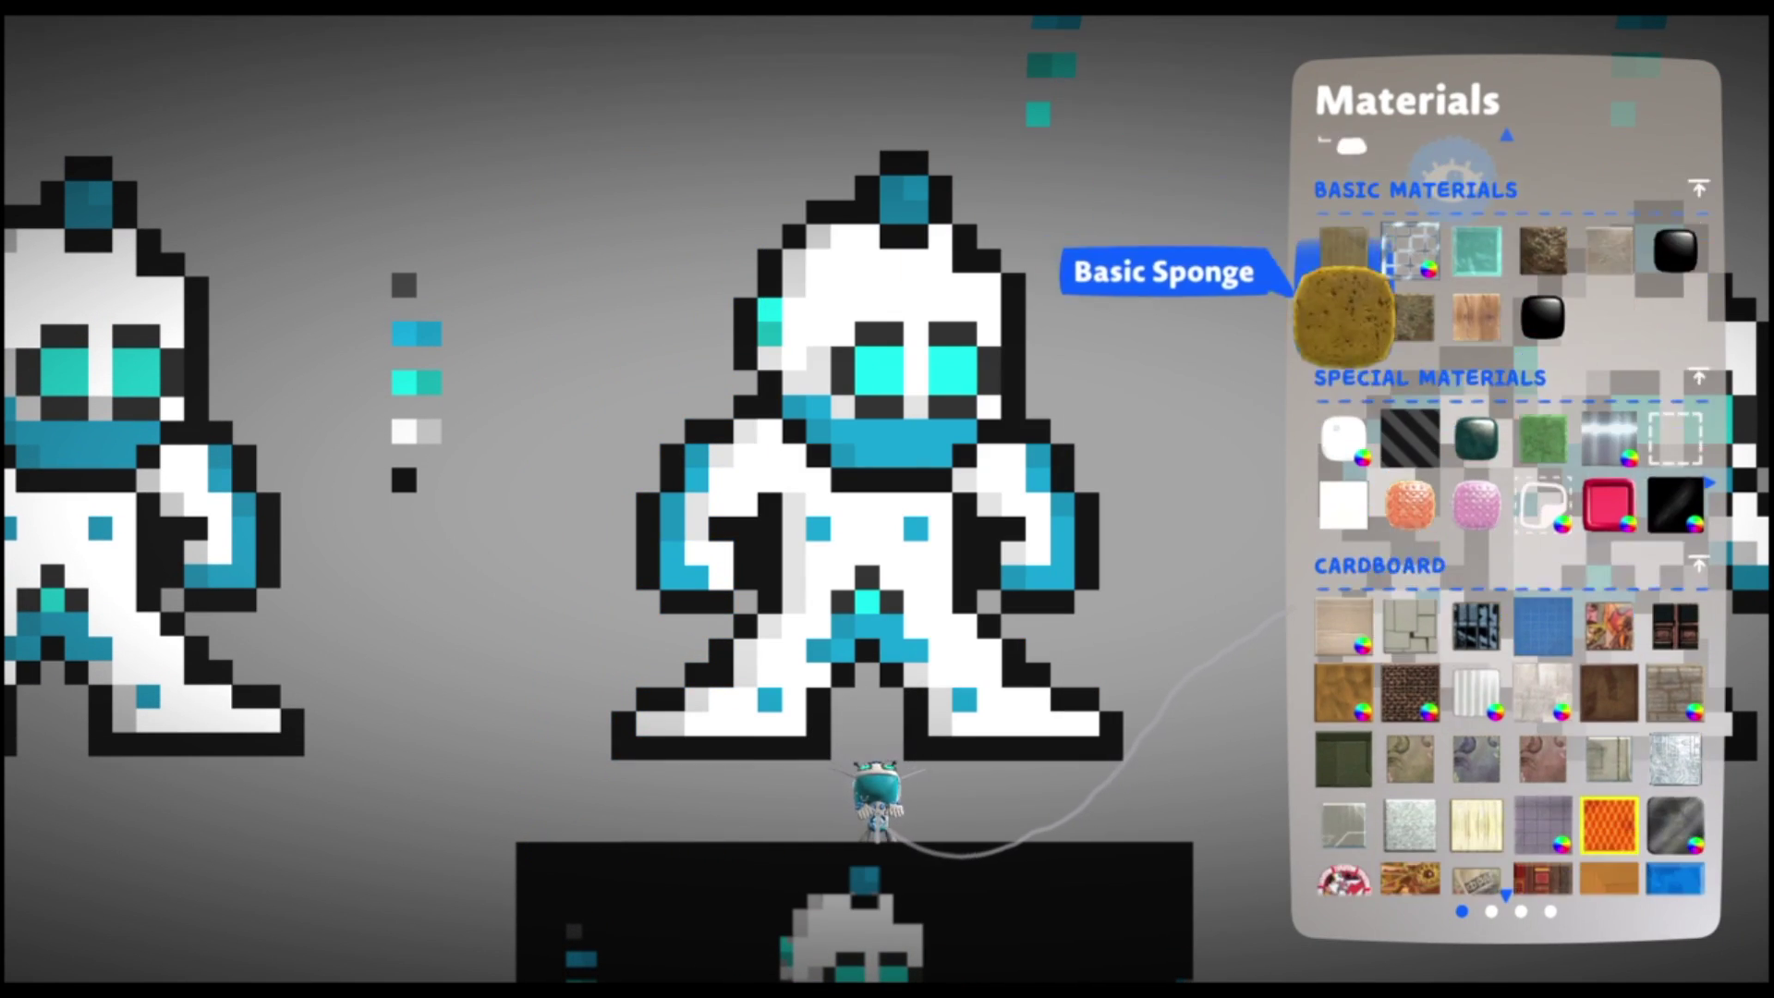
{"action": "key", "text": "Return"}
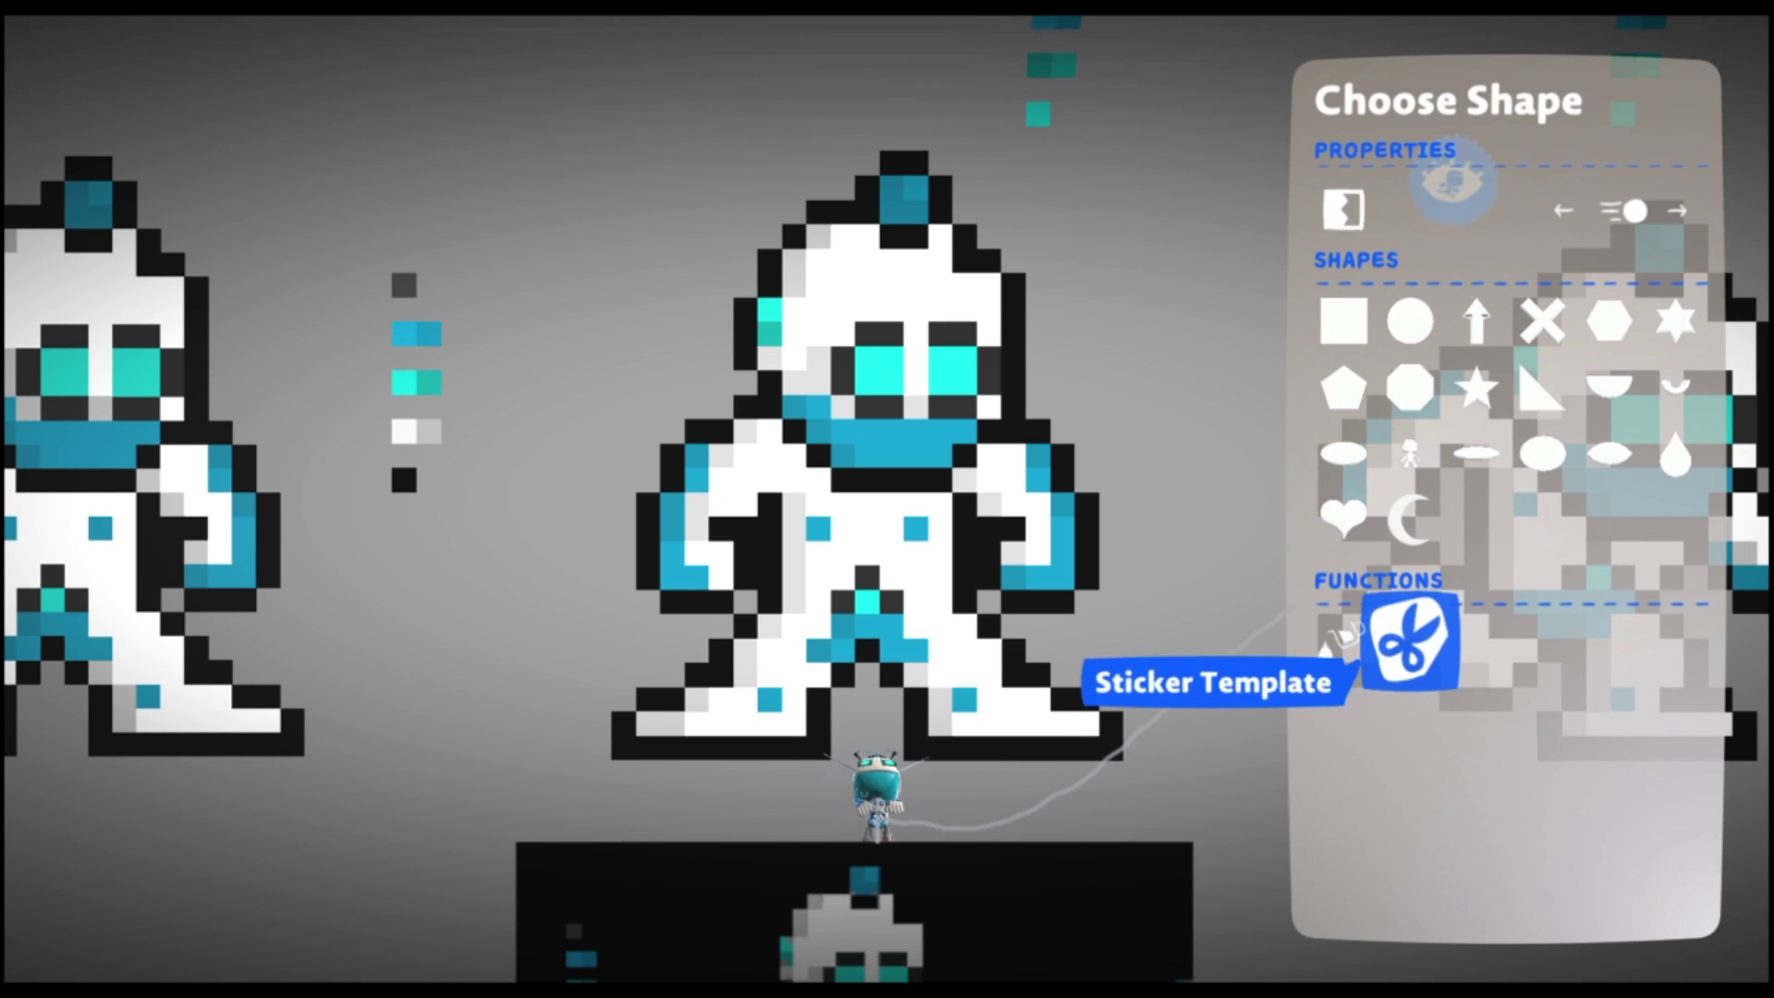
{"action": "key", "text": "Return"}
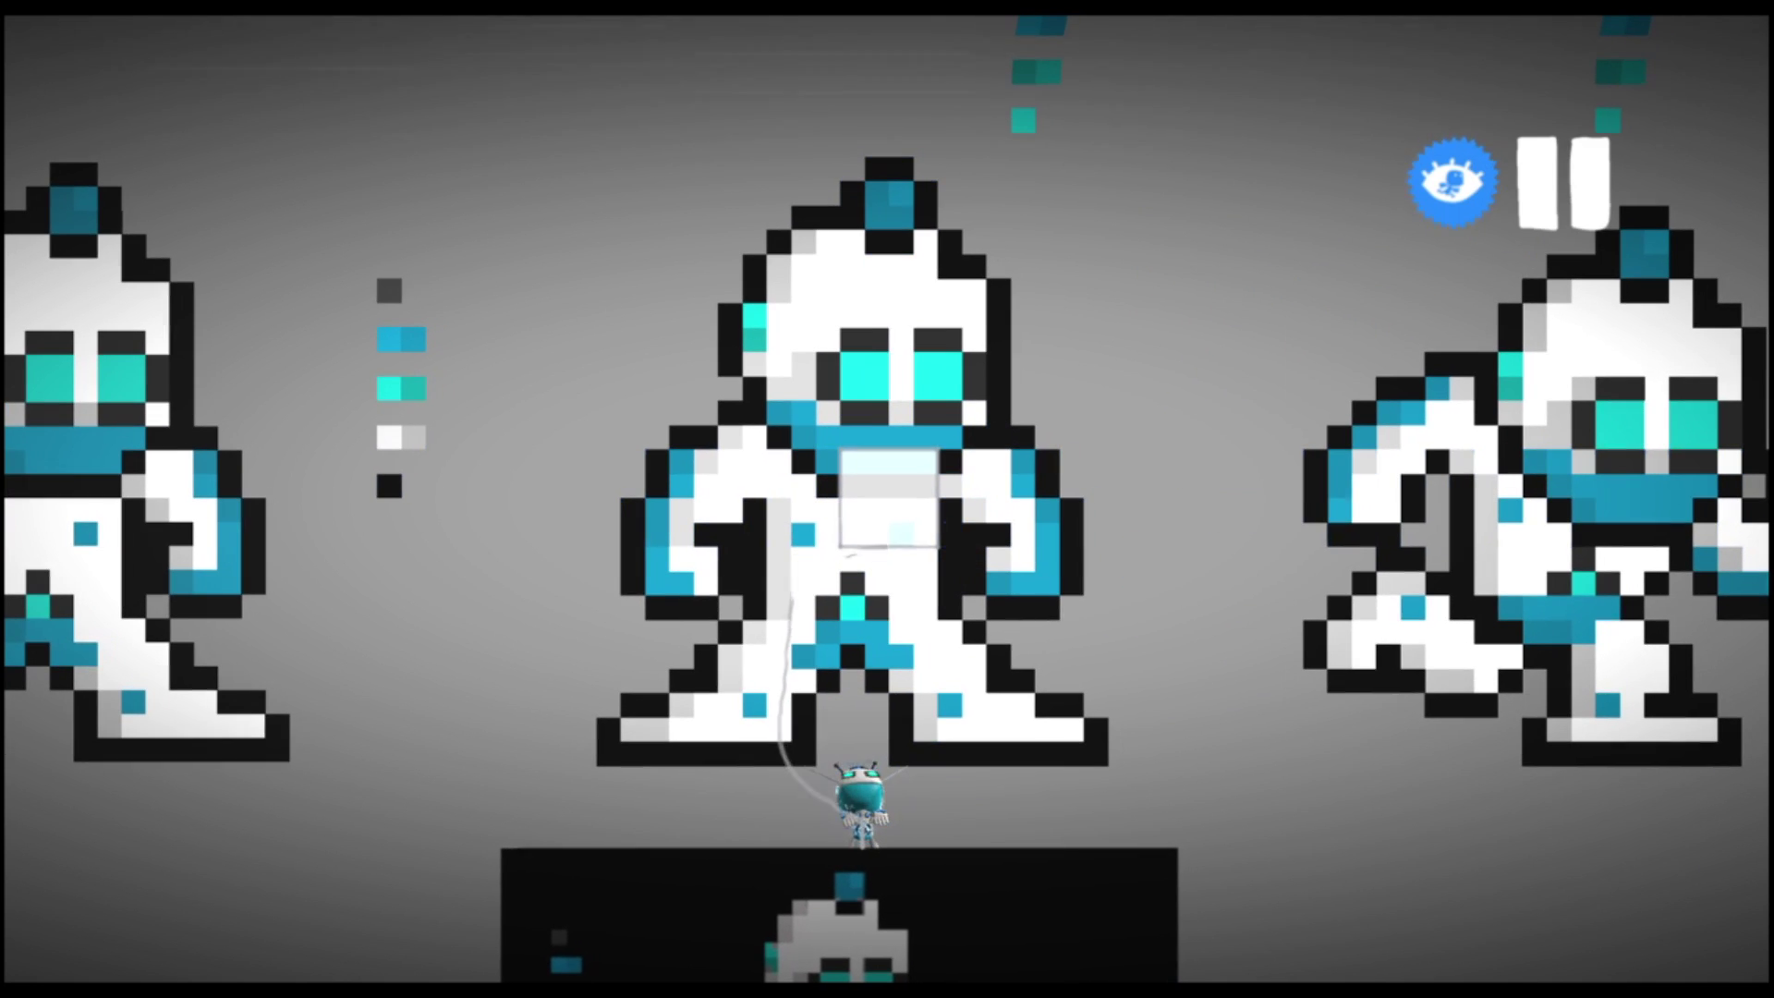
- Set Grid Snap to None so the square panel moves freely over the sprite
{"action": "key", "text": "Escape"}
{"action": "key", "text": "Right"}
{"action": "key", "text": "Escape"}
{"action": "key", "text": "Left"}
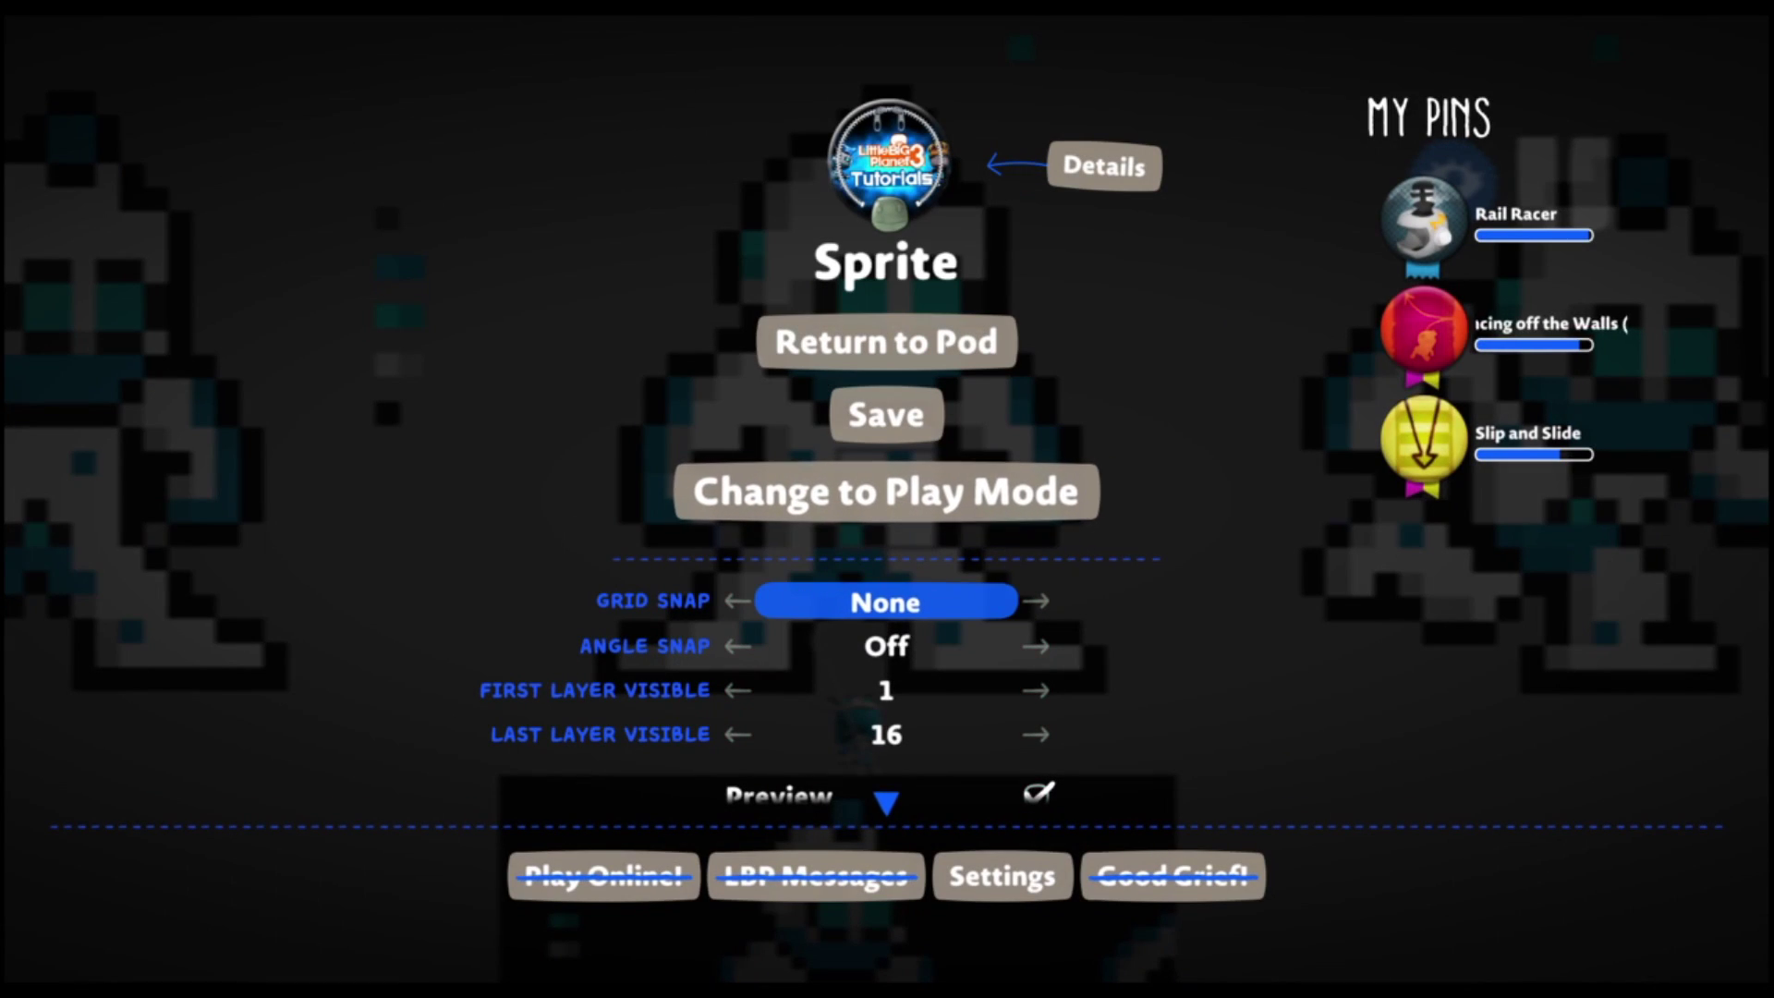
{"action": "key", "text": "Escape"}
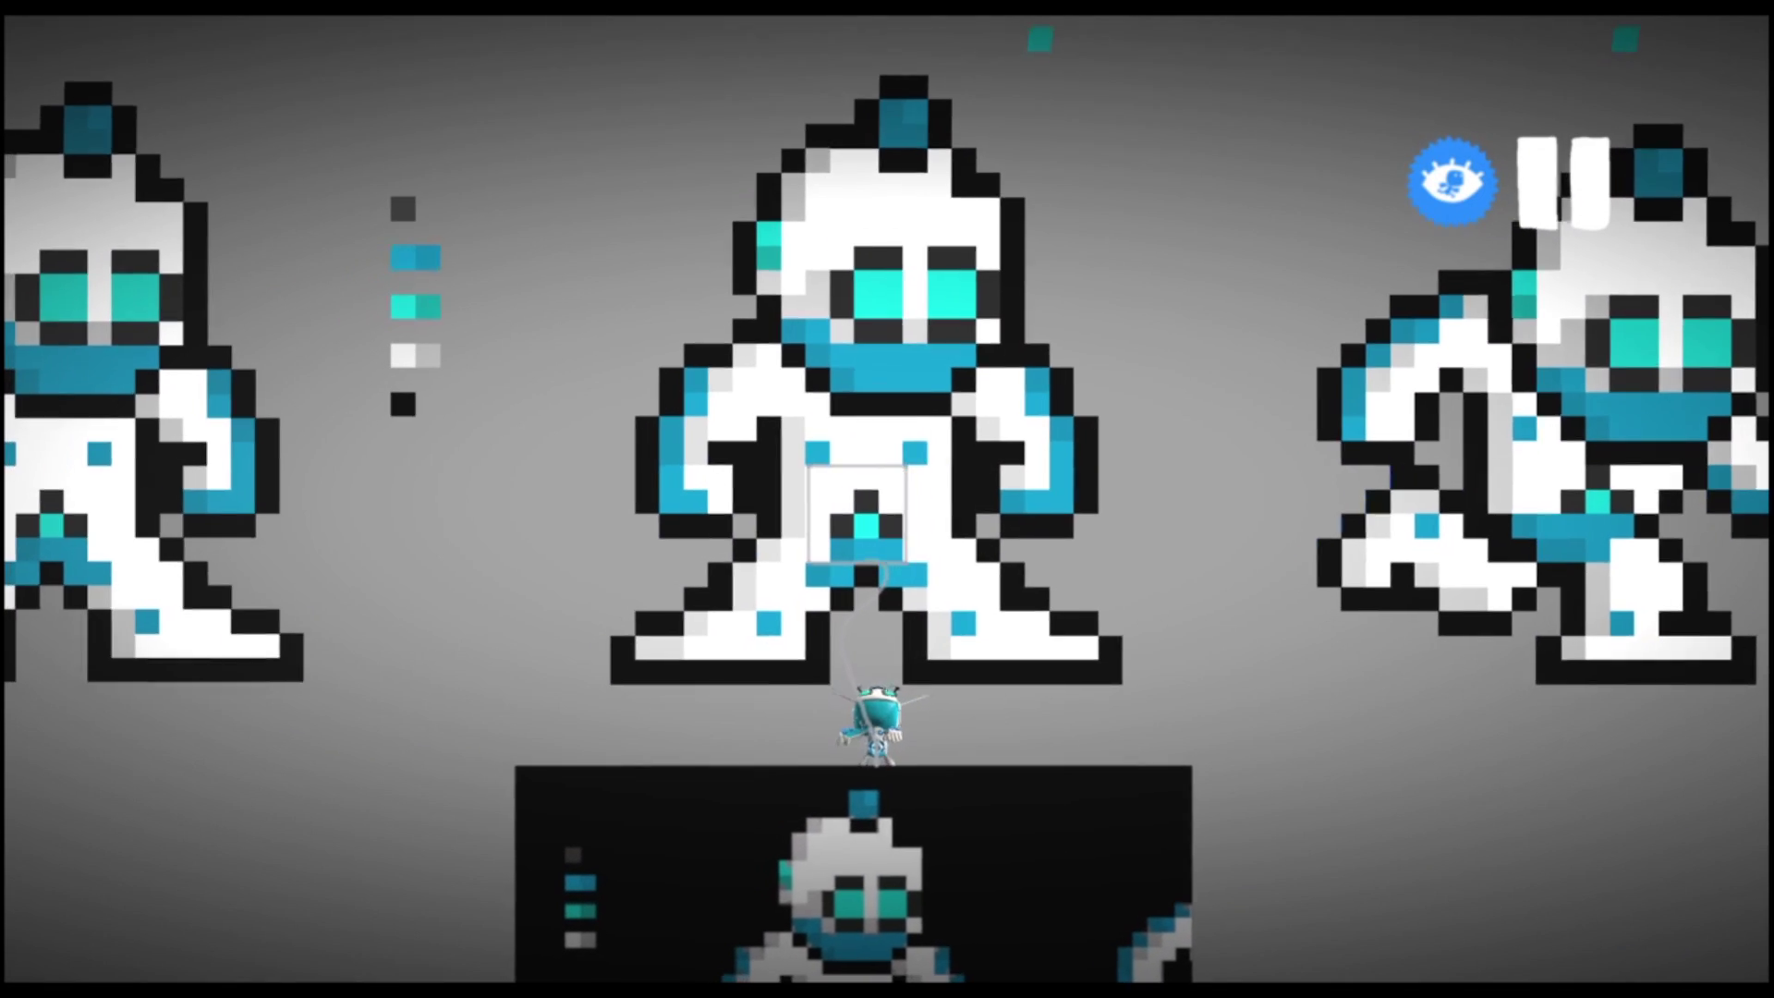